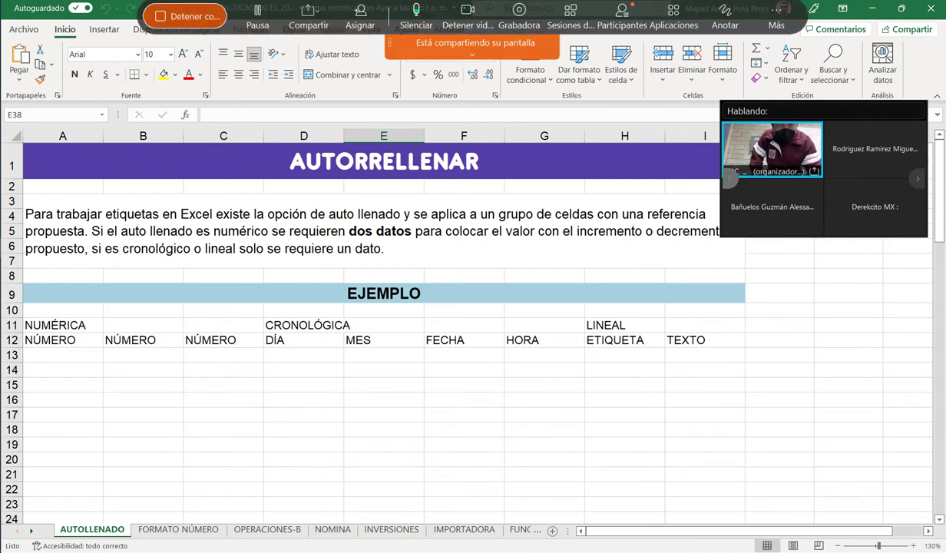
Enter the sample word 'texto' in cell B16.
key("alt+u")
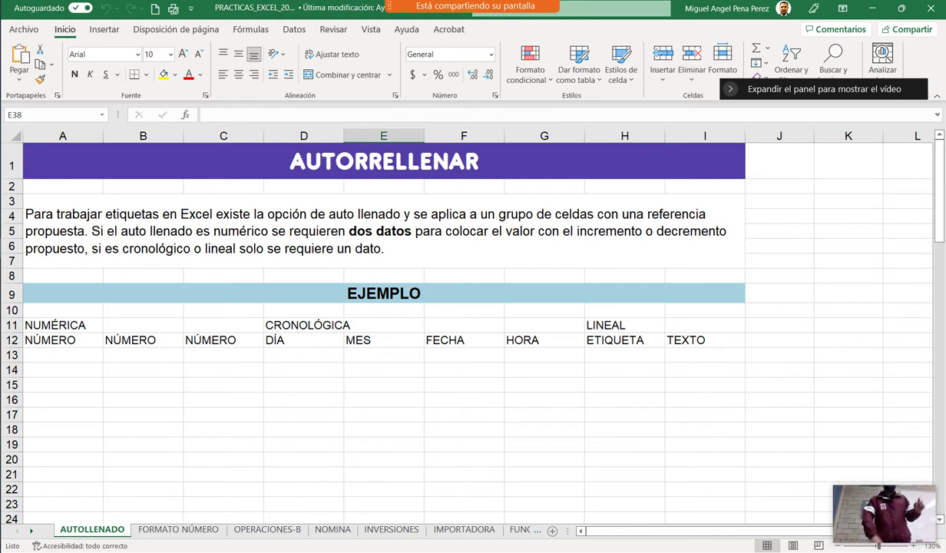
left_click(63, 355)
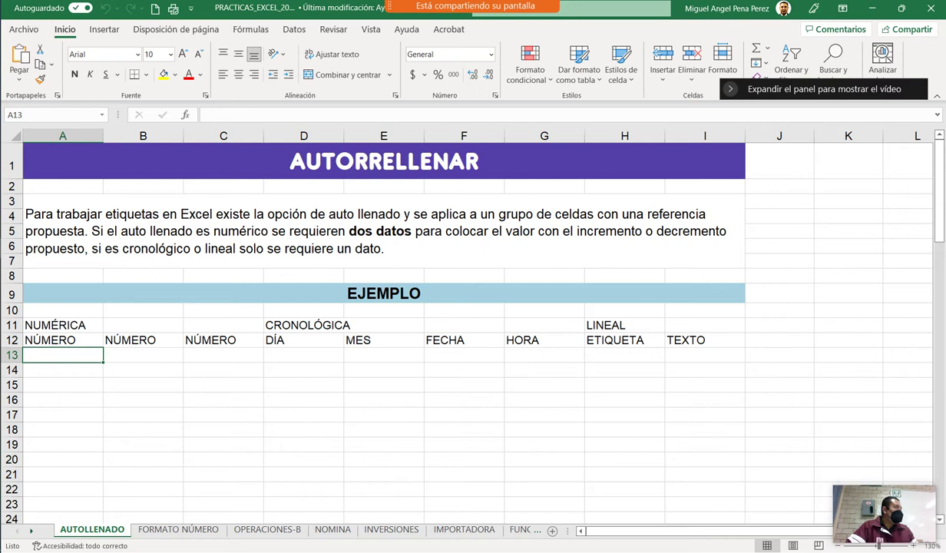
left_click(143, 399)
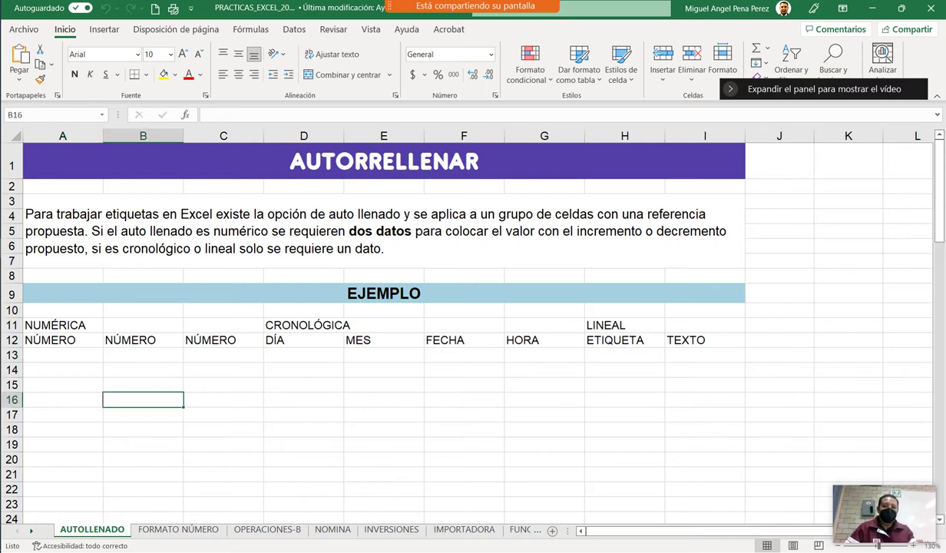
type("texo")
key("BackSpace")
key("BackSpace")
type("xto")
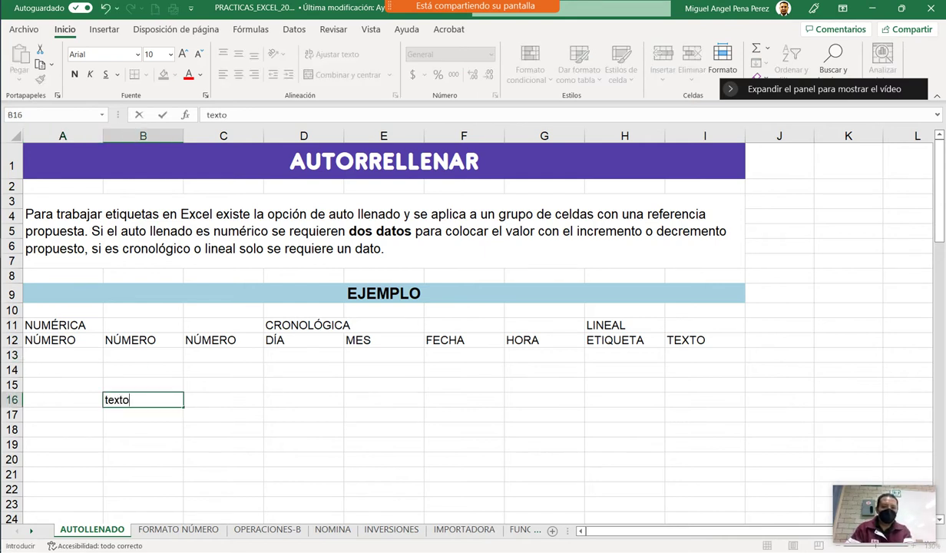
key("Return")
Enter 225.5 in C16, then clear both example entries from B16:C17.
left_click(223, 399)
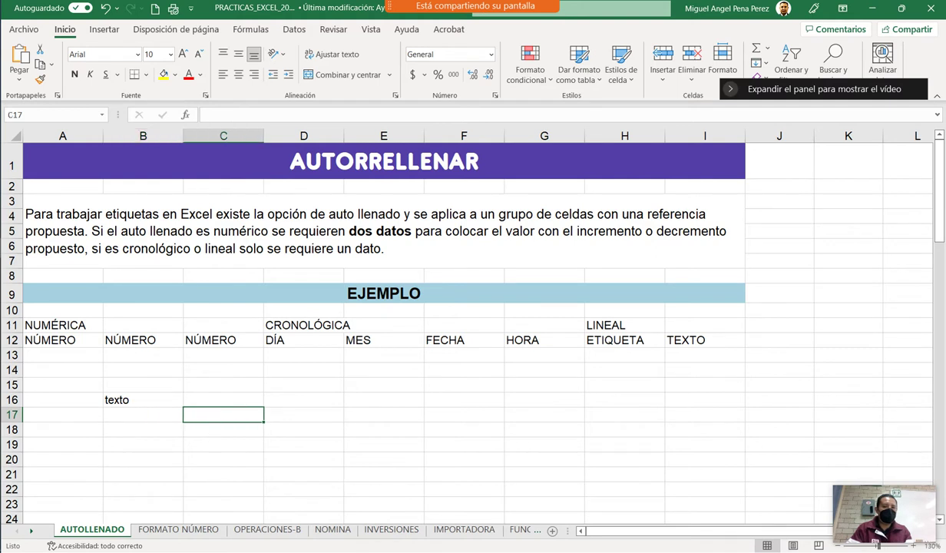
type("225.5")
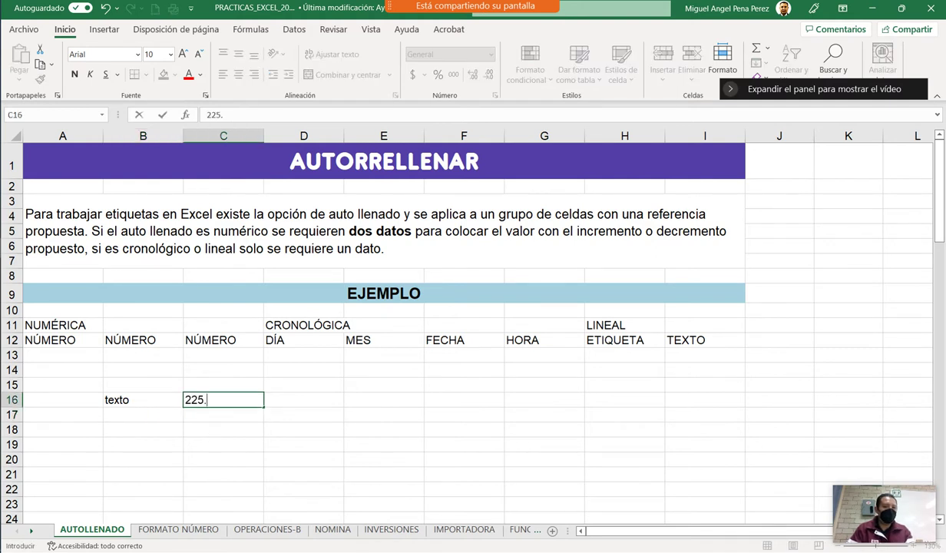
left_click(383, 460)
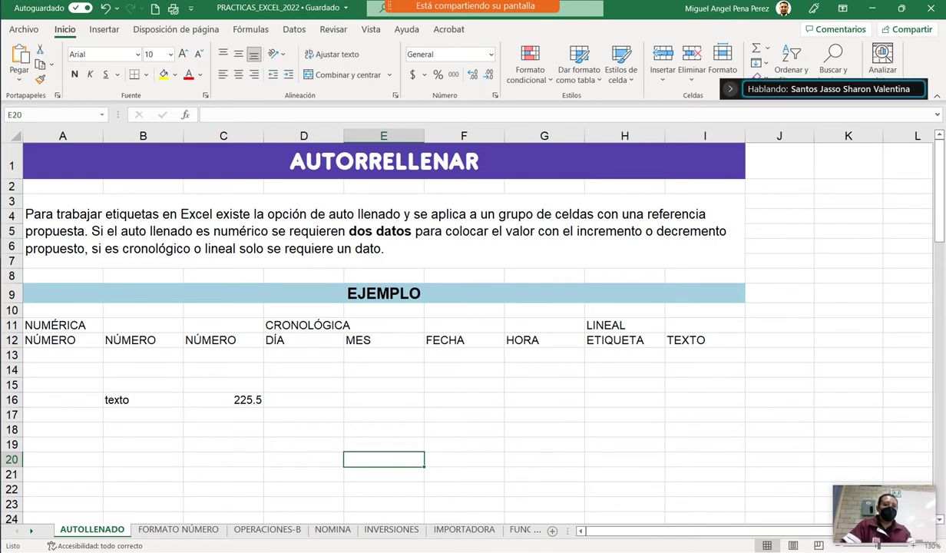
left_click(223, 415)
left_click(223, 399)
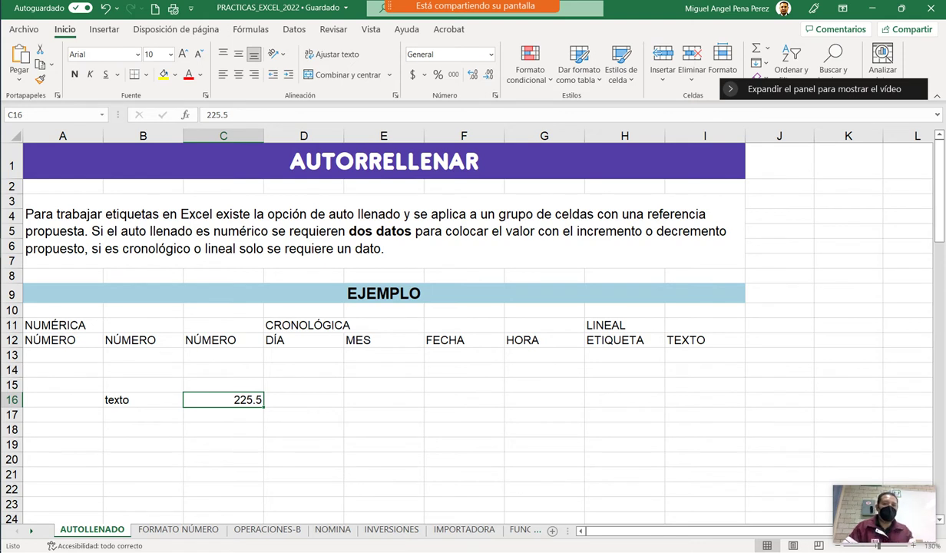
left_click_drag(143, 399, 223, 415)
key("Delete")
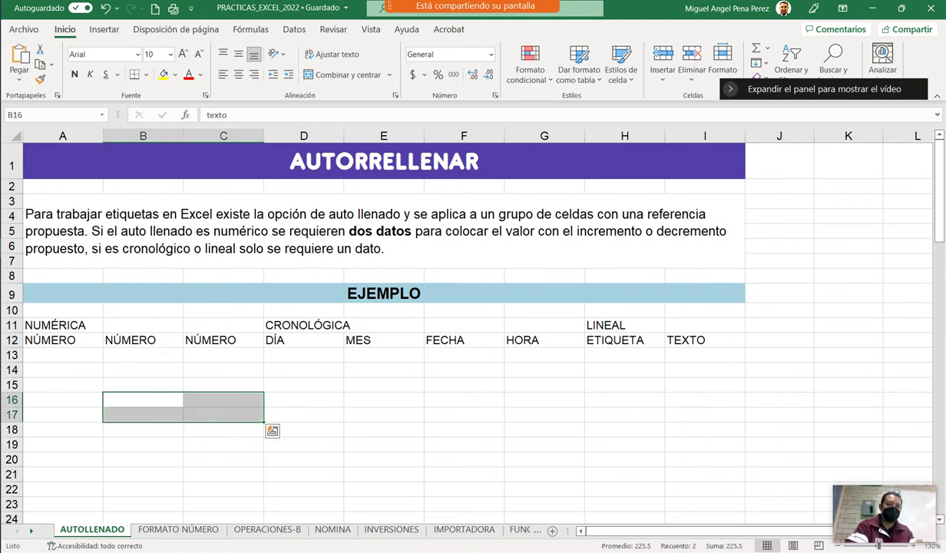
Enter 1 in cell A13.
left_click(62, 354)
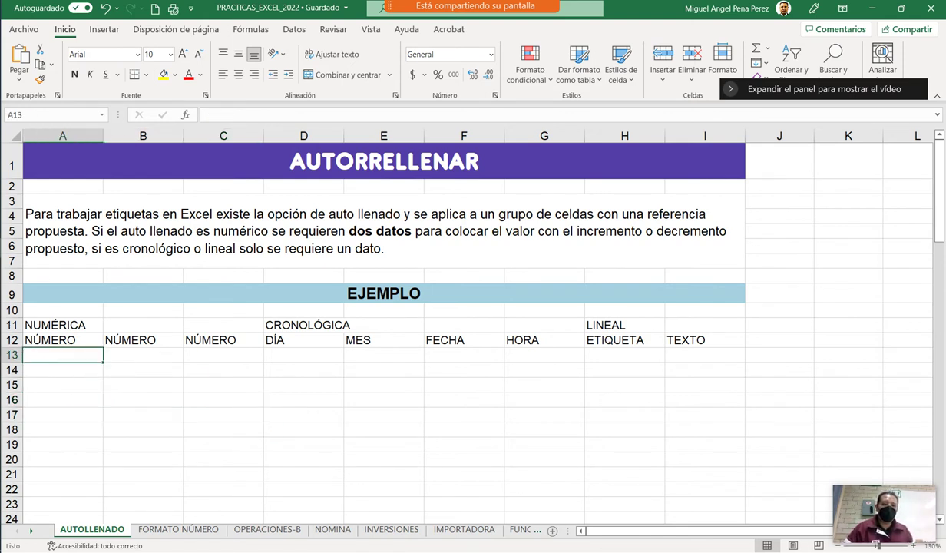
type("1")
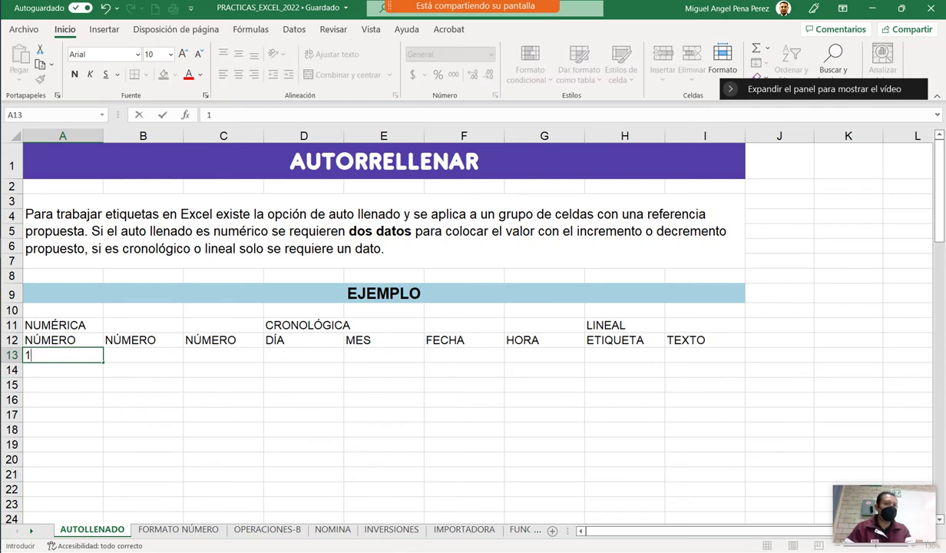
key("Return")
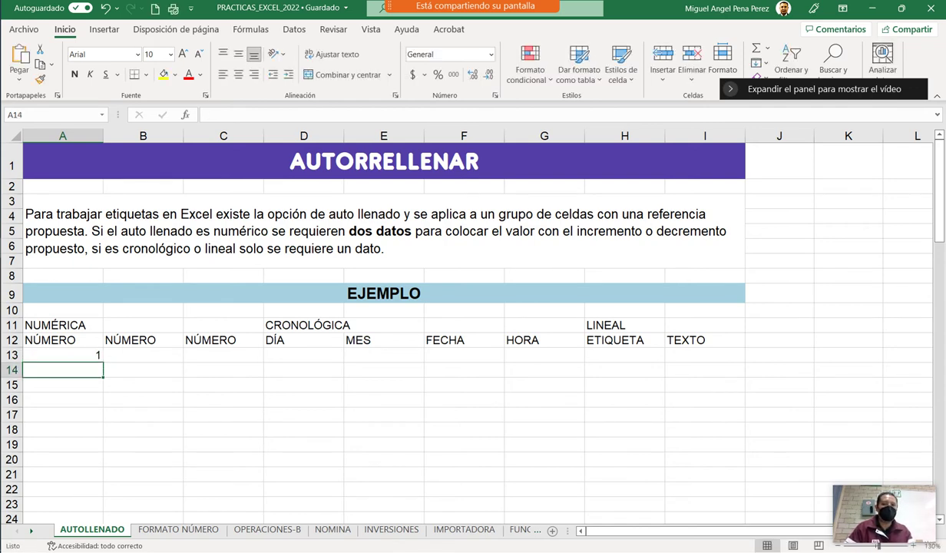
scroll(467, 322, "up", 3)
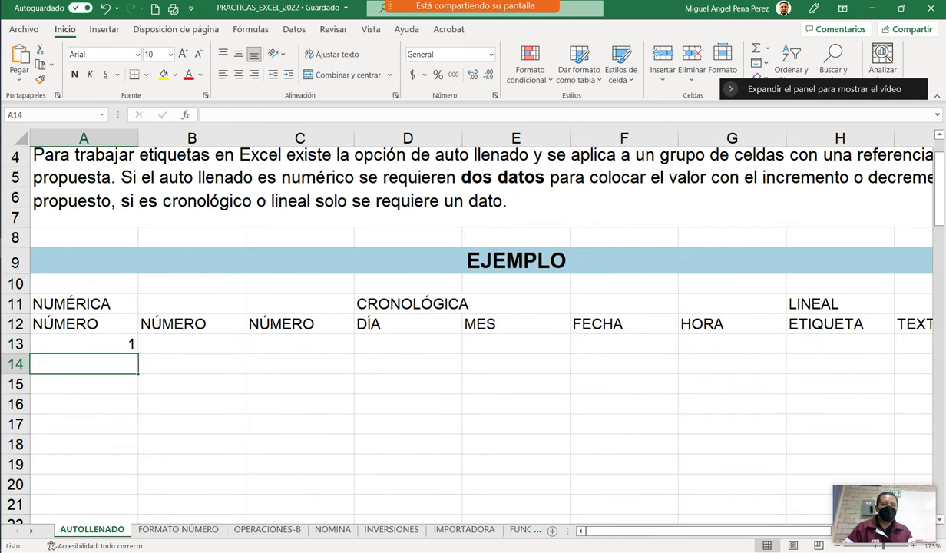
scroll(467, 323, "down", 2)
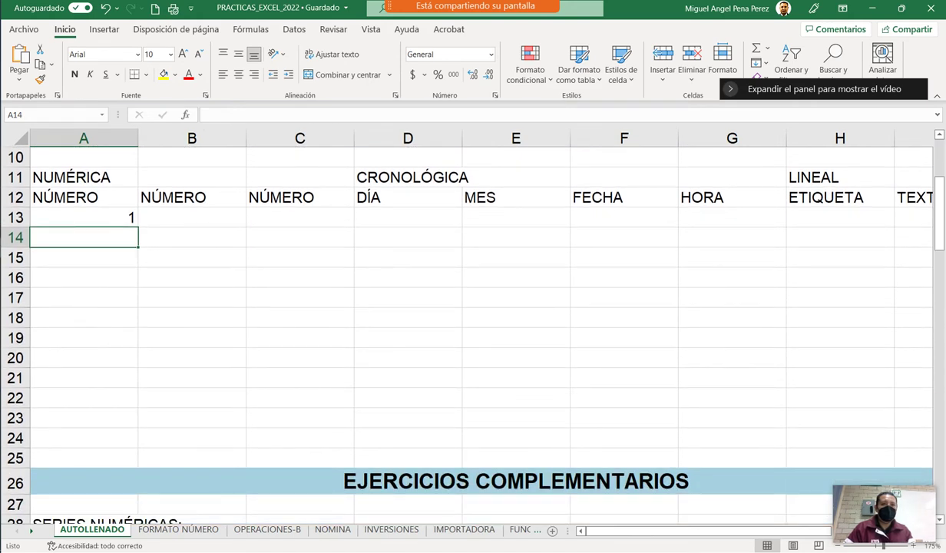
Copy the 1 down column A to row 24, then undo the fill.
left_click(83, 217)
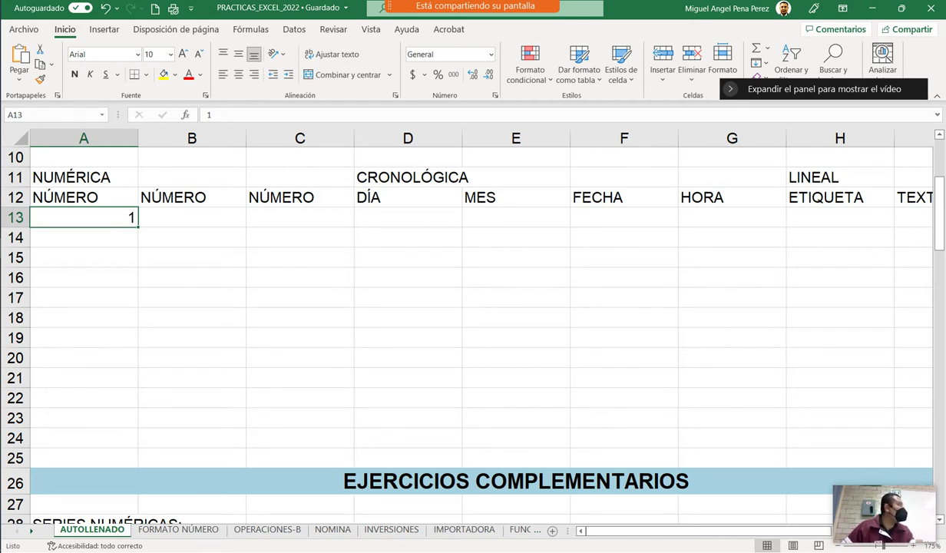
left_click_drag(138, 227, 139, 440)
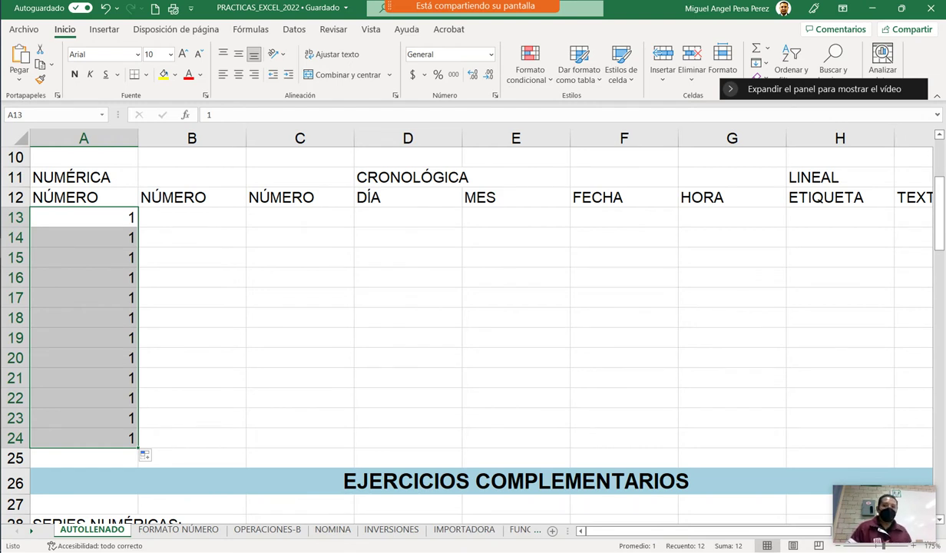
key("ctrl+z")
left_click(83, 237)
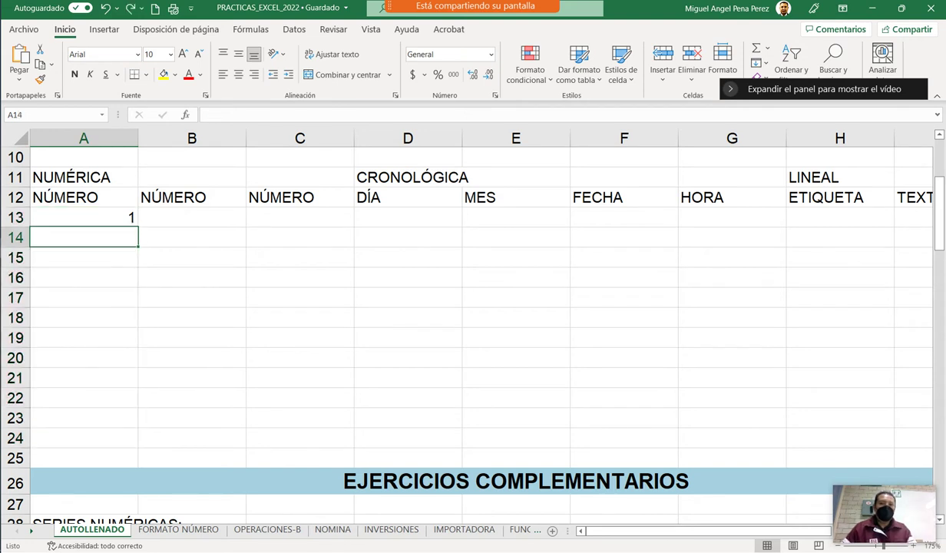
Enter 2 in A14 and extend the 1, 2 series to A24 for 1–12.
type("2")
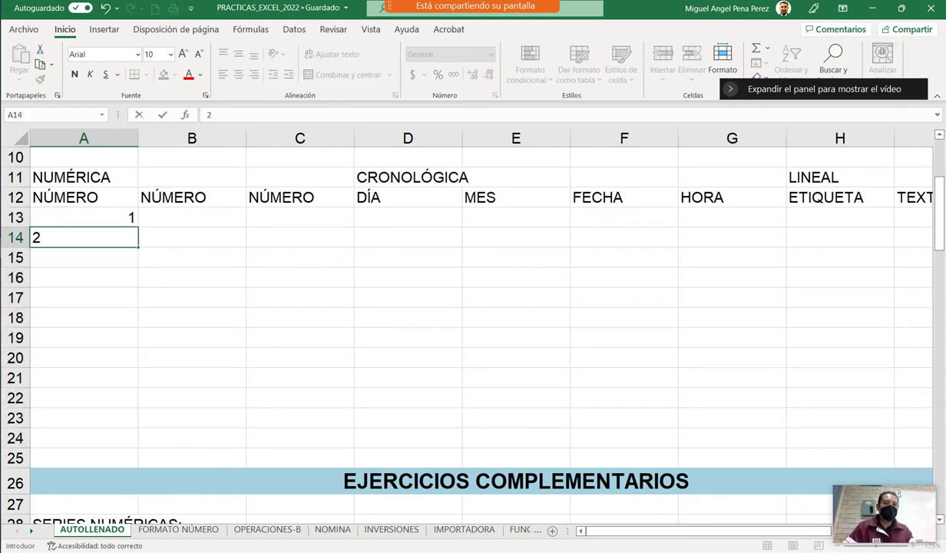
key("Return")
left_click_drag(84, 217, 83, 238)
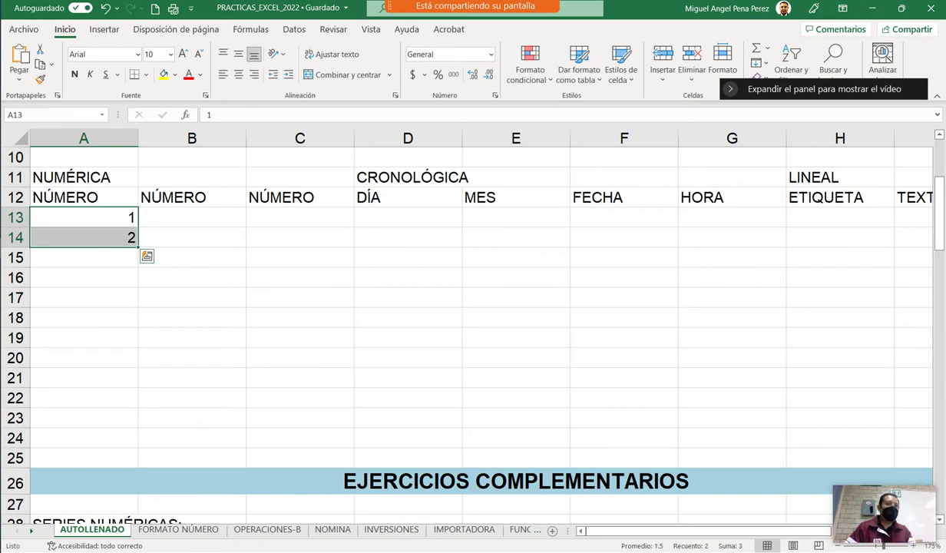
left_click_drag(138, 247, 138, 439)
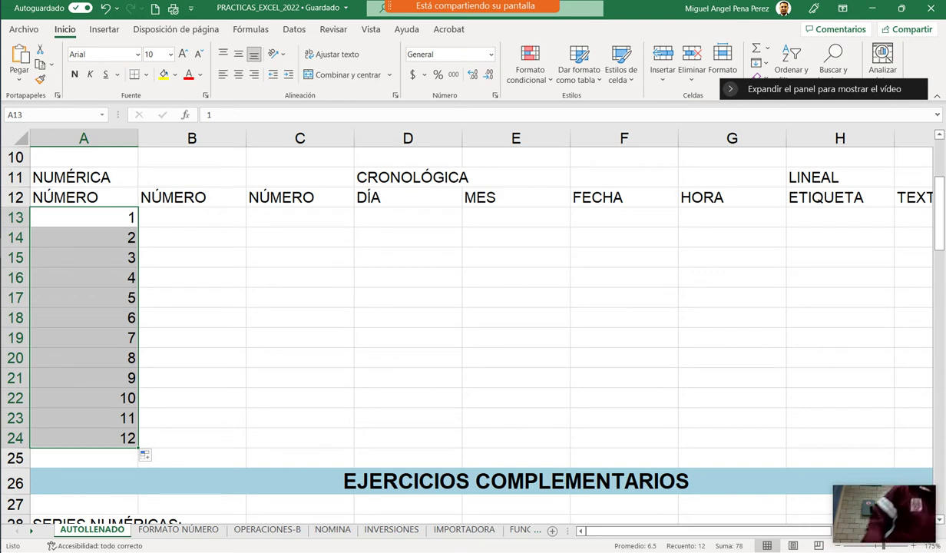
key("ctrl+z")
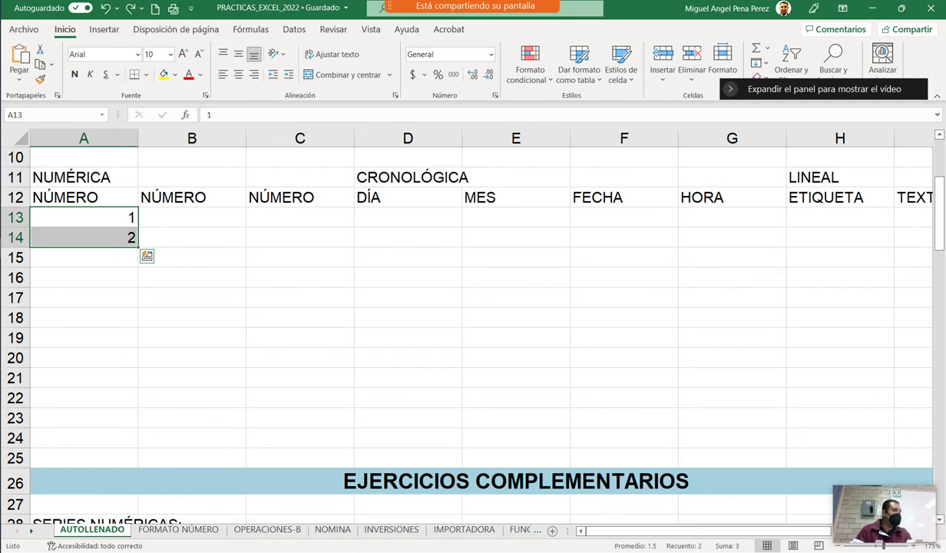
left_click_drag(138, 246, 140, 438)
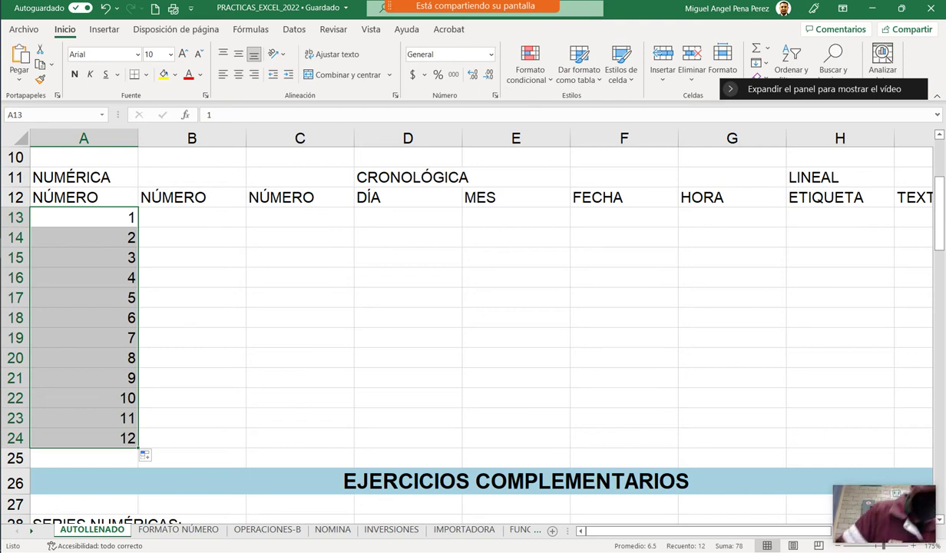
Enter 100 in B13 and 99 in B14.
left_click(192, 198)
left_click(192, 218)
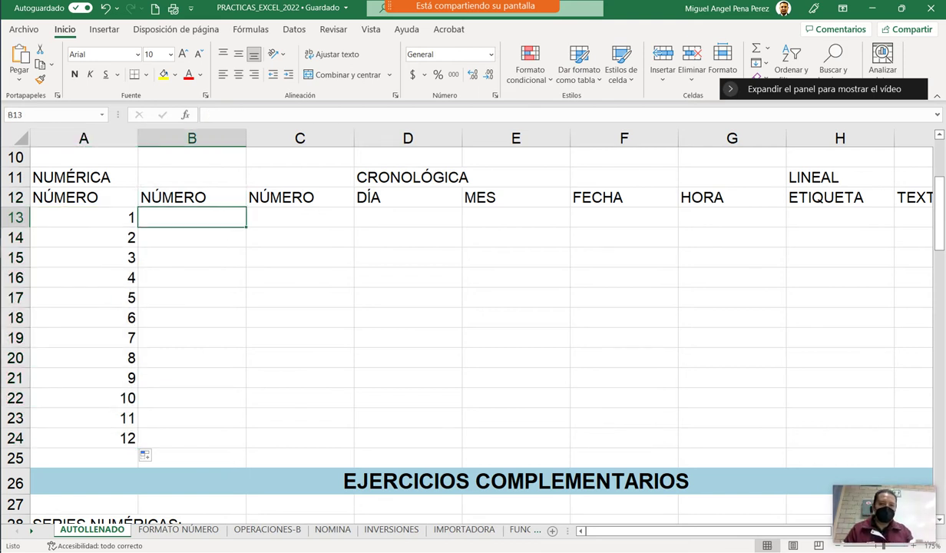
type("100")
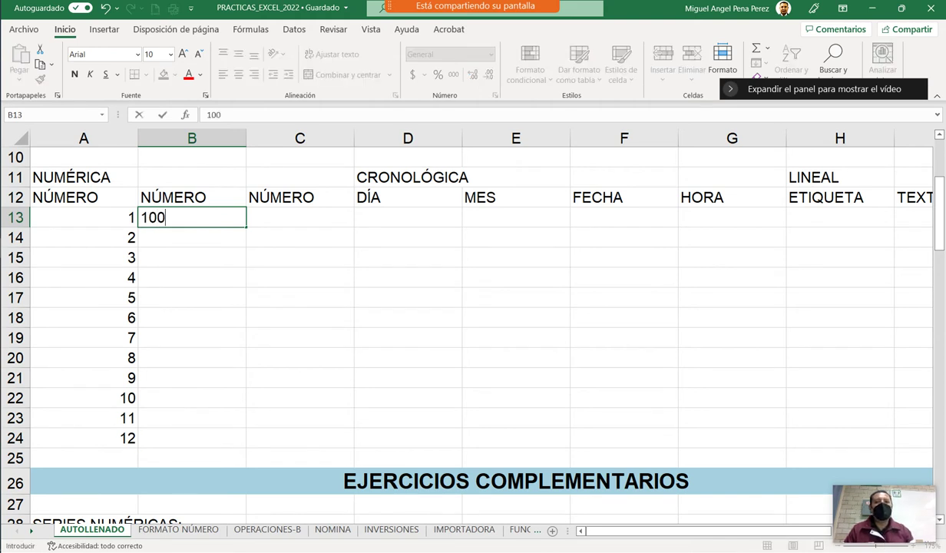
key("Return")
type("99")
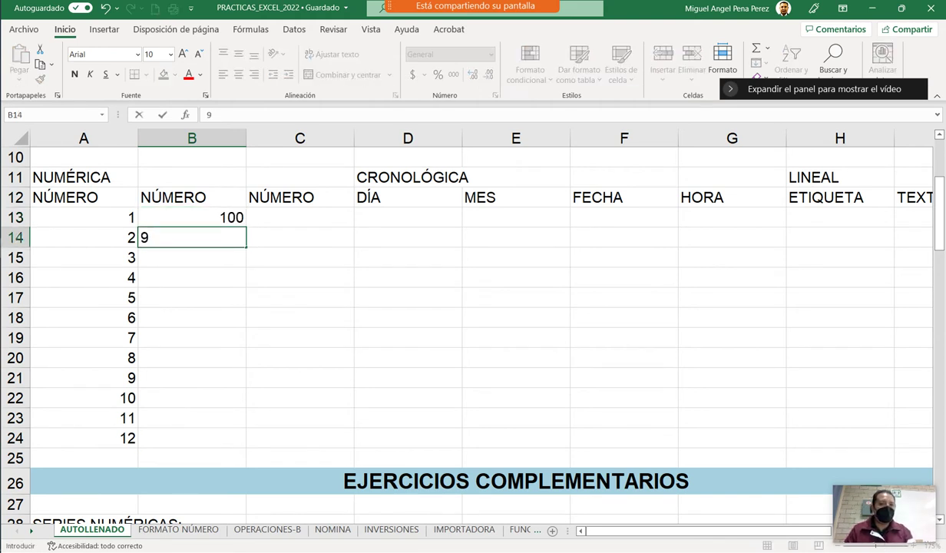
left_click(192, 297)
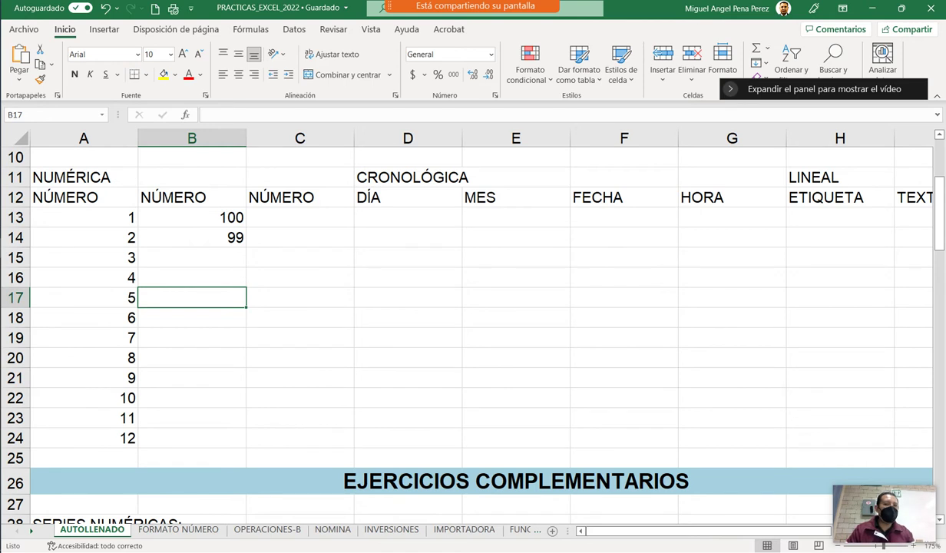
left_click_drag(192, 218, 299, 238)
left_click(300, 277)
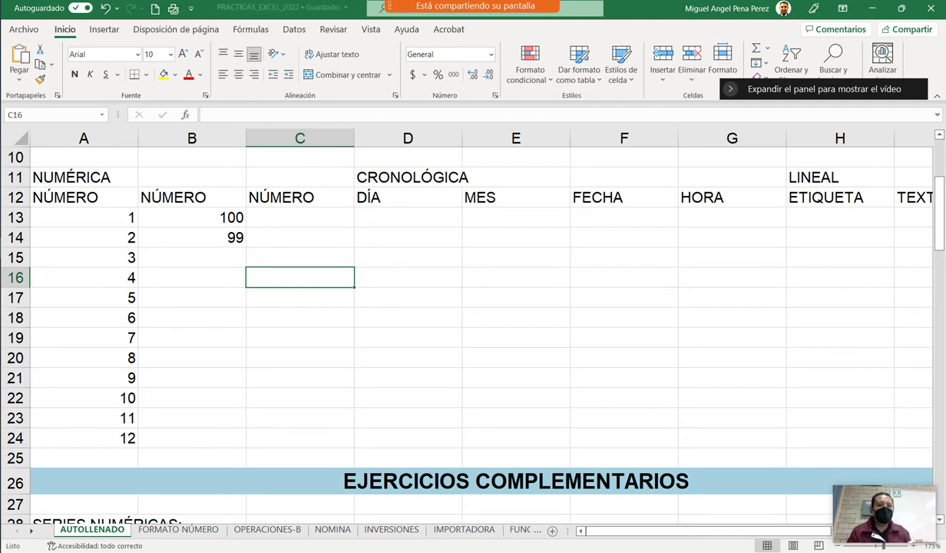
Edit B14 from 99 to 90 and select B13:B14.
left_click(192, 238)
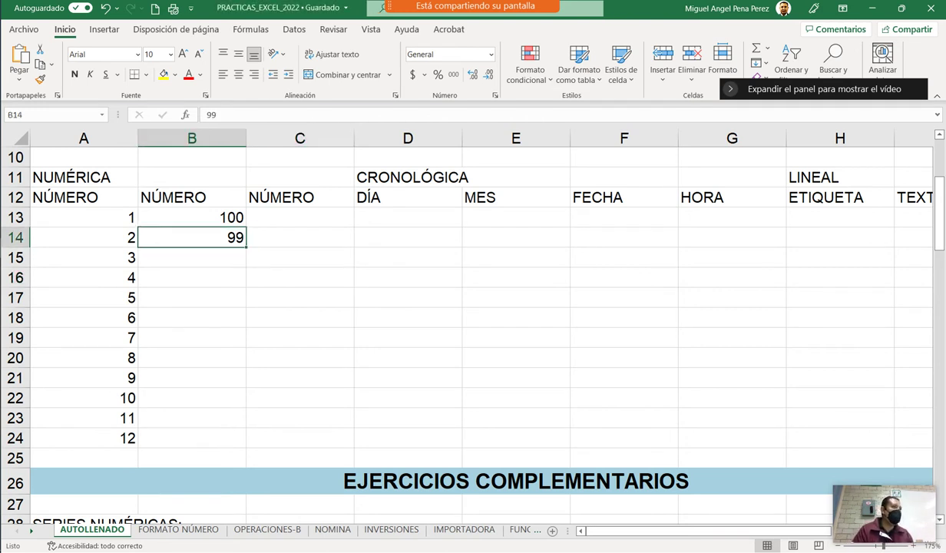
key("F2")
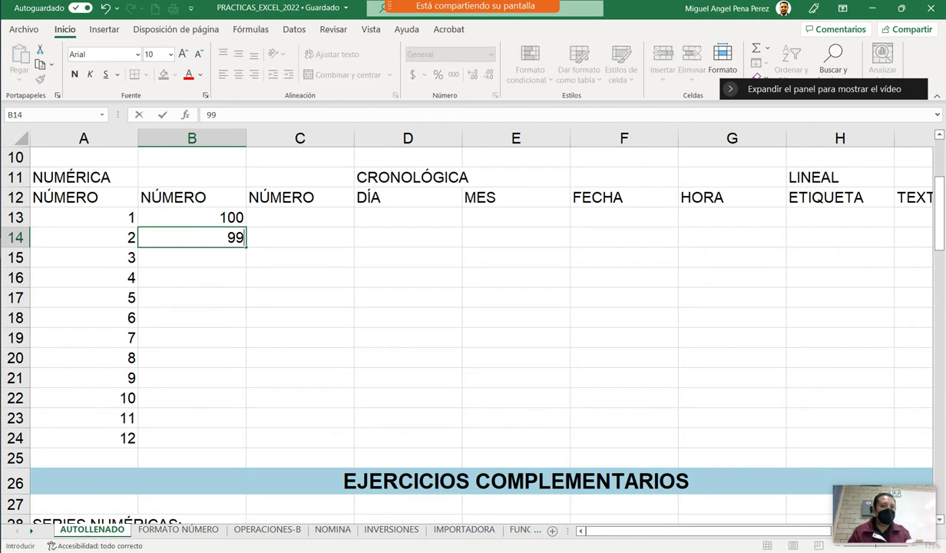
key("BackSpace")
type("0")
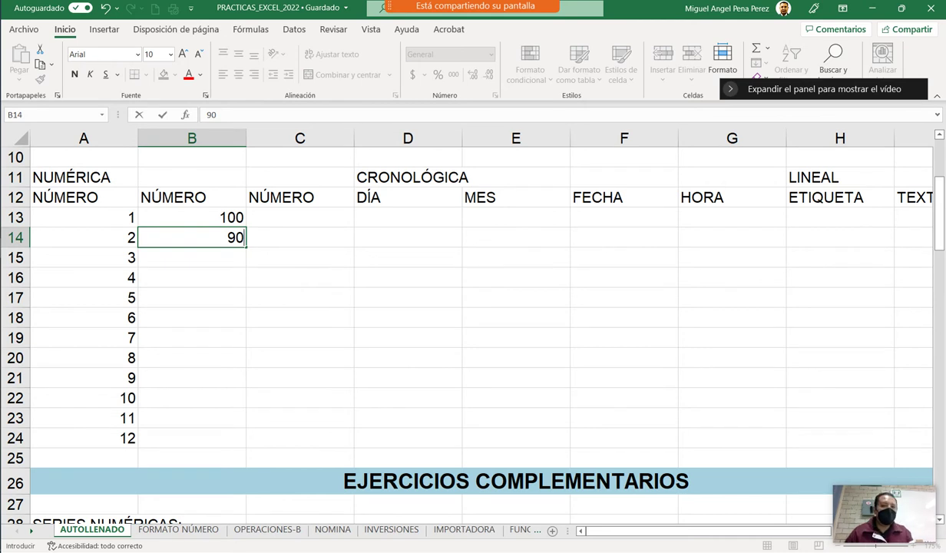
key("Return")
left_click(192, 218)
key("shift+Down")
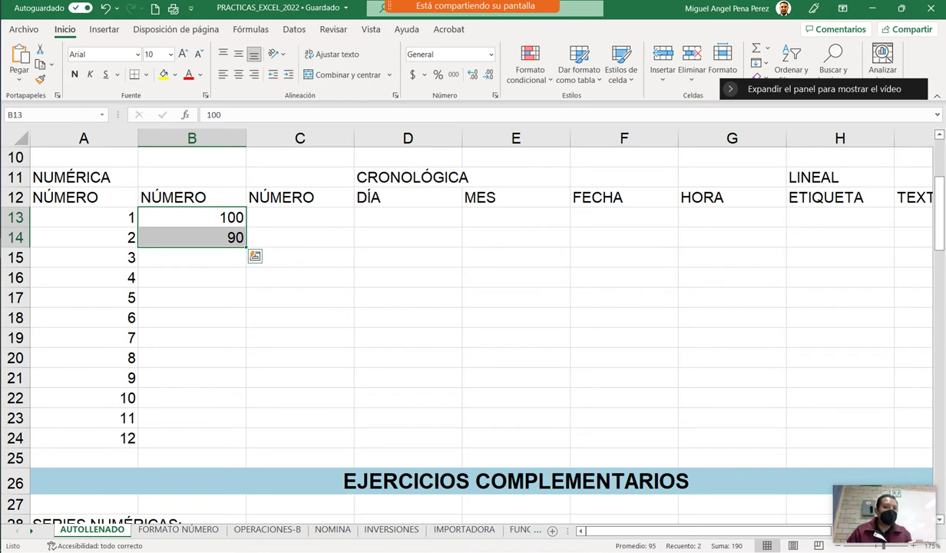
left_click(192, 277)
left_click_drag(192, 217, 191, 237)
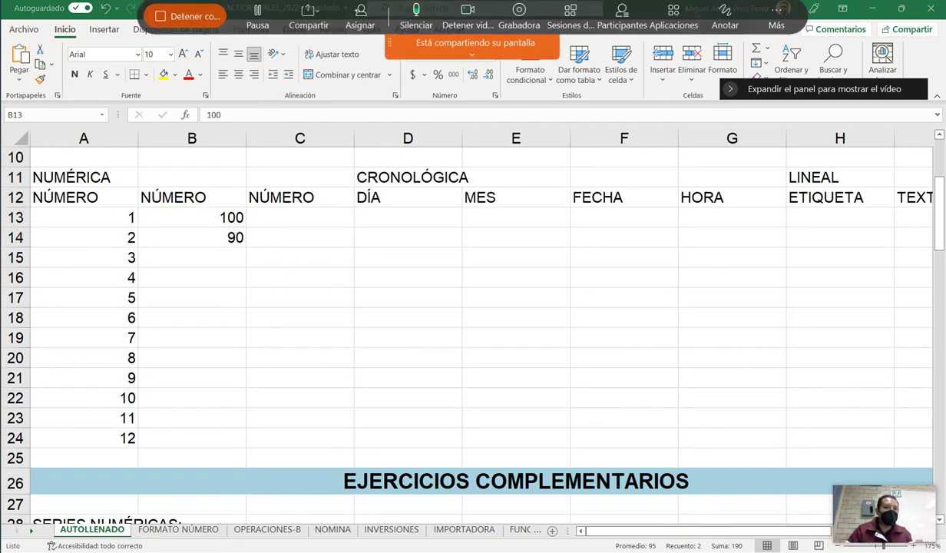
mouse_move(143, 206)
left_mouse_down()
mouse_move(209, 203)
mouse_move(244, 232)
mouse_move(203, 250)
mouse_move(138, 230)
mouse_move(135, 201)
left_mouse_up()
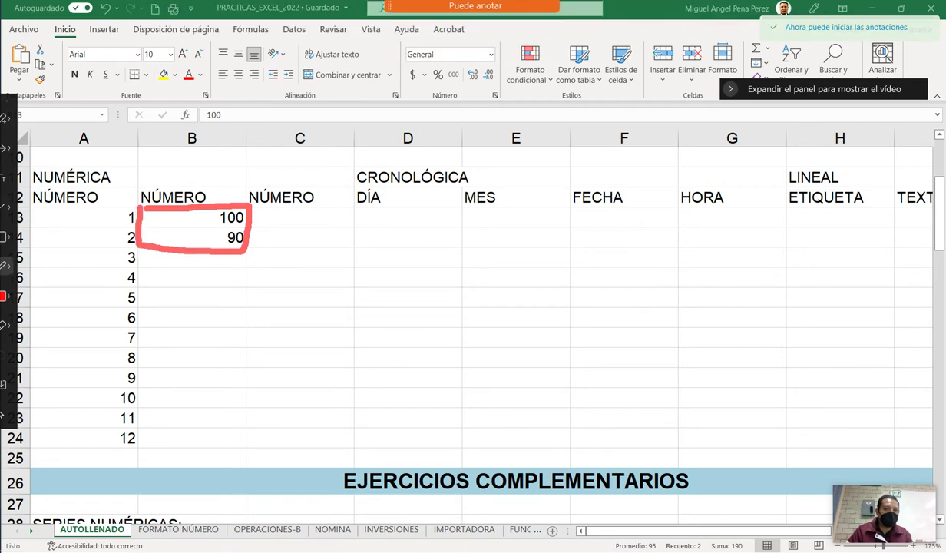
left_click(4, 296)
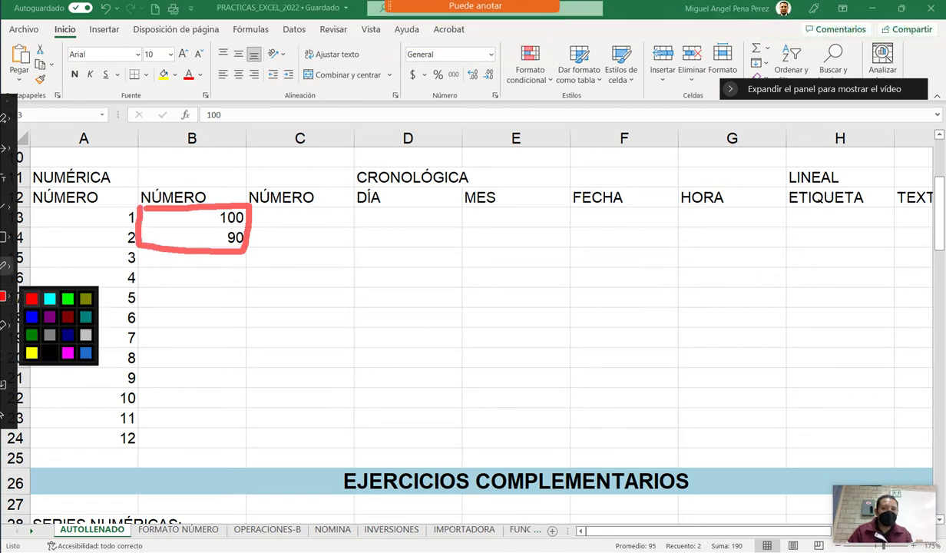
left_click(32, 316)
mouse_move(231, 235)
left_mouse_down()
mouse_move(255, 262)
mouse_move(232, 262)
mouse_move(240, 451)
mouse_move(247, 415)
left_mouse_up()
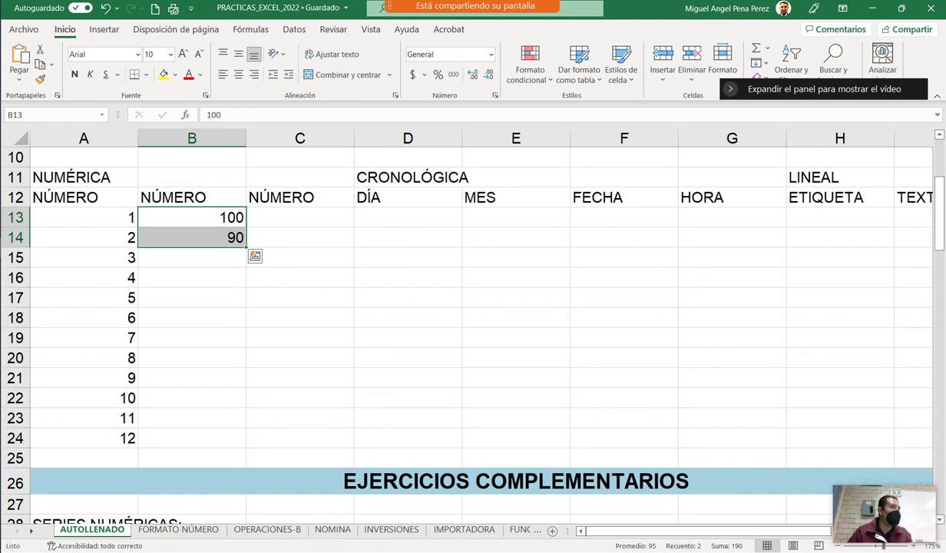
Fill the 100, 90 series down column B.
double_click(245, 247)
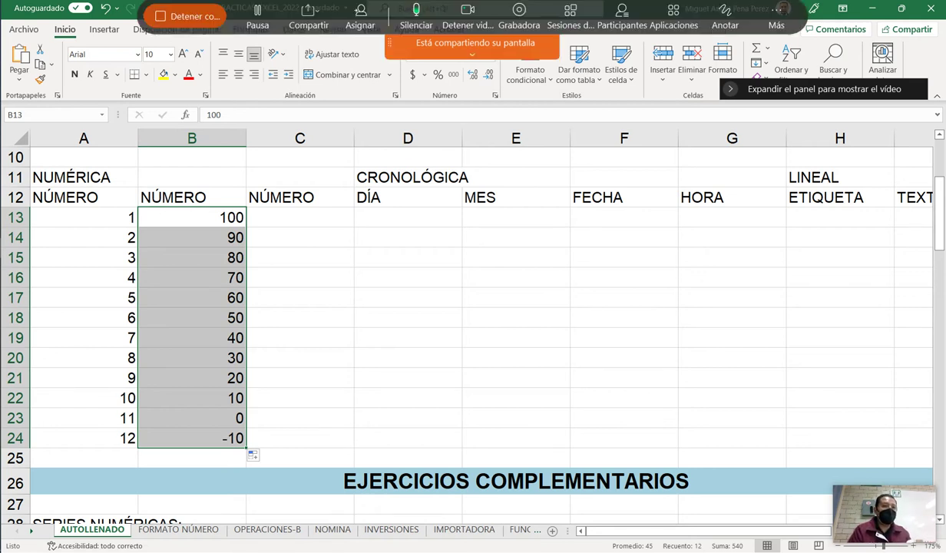
left_click(725, 25)
left_click_drag(93, 451, 246, 452)
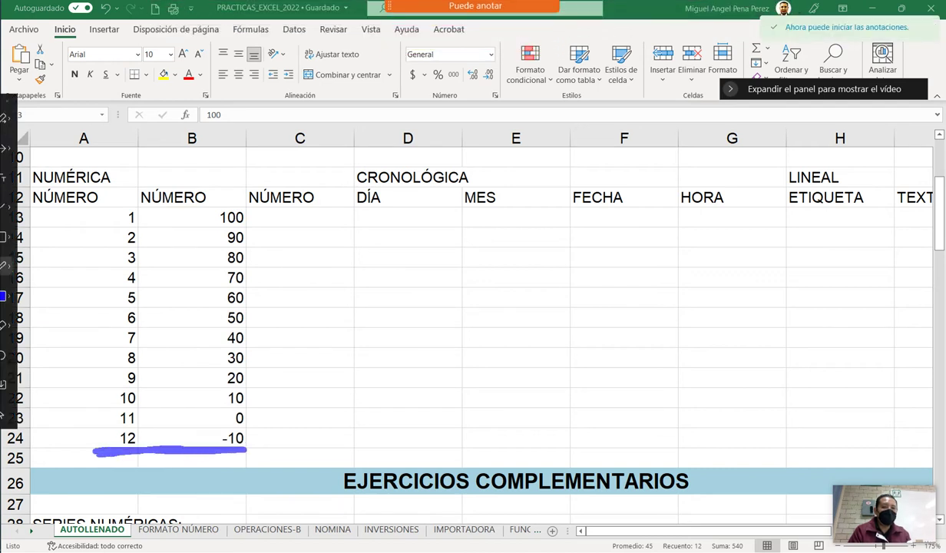
mouse_move(92, 452)
left_mouse_down()
mouse_move(40, 450)
mouse_move(31, 438)
left_mouse_up()
left_click_drag(127, 441, 115, 443)
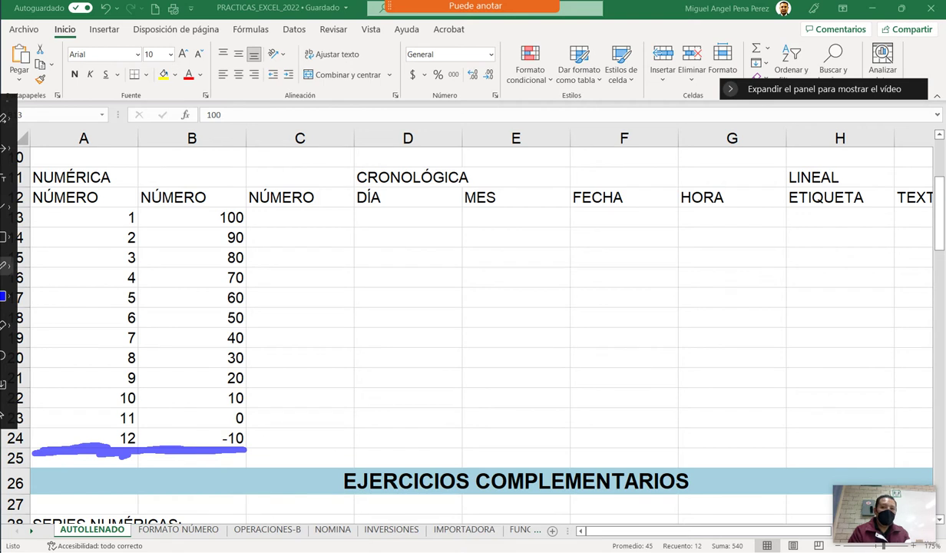
left_click_drag(86, 387, 104, 388)
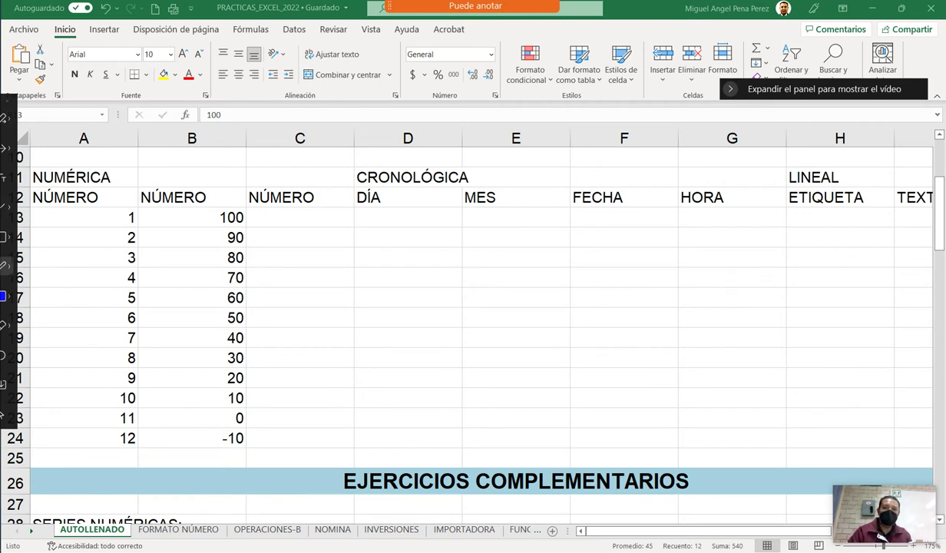
Clear 10–12 from column A and the filled values 80 to -10 from column B.
left_click_drag(84, 397, 84, 438)
key("Delete")
left_click(192, 418)
left_click_drag(192, 257, 192, 438)
key("Delete")
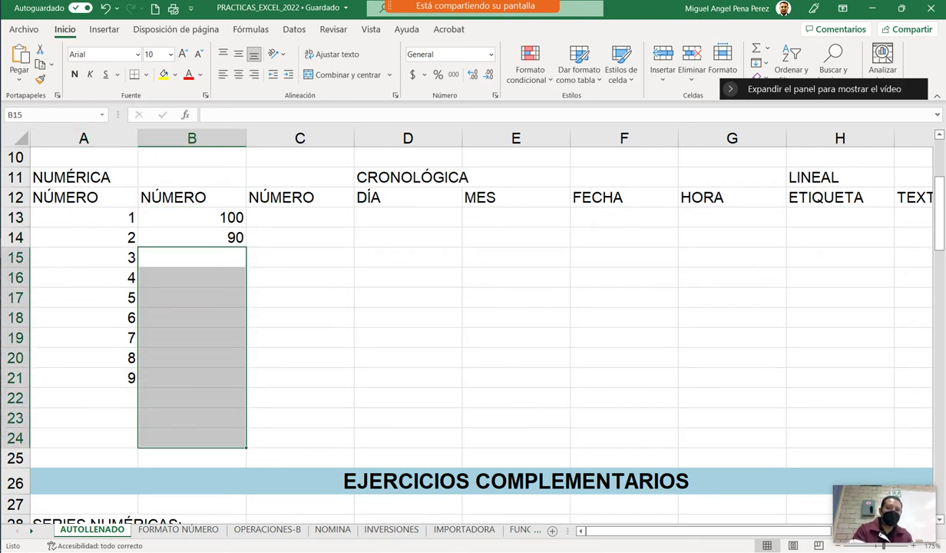
left_click(192, 418)
Refill column B's descending series from 100 down to -10 in row 24.
left_click(192, 457)
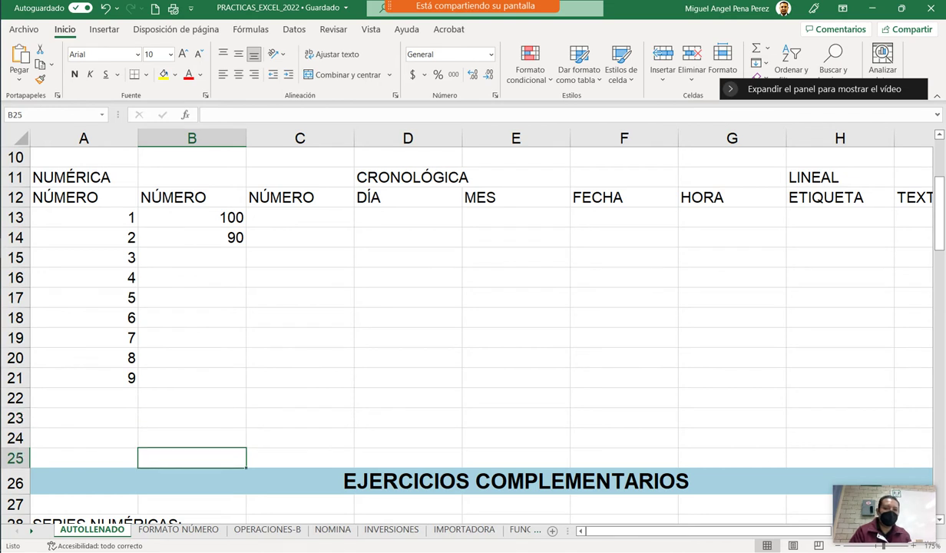
left_click(192, 378)
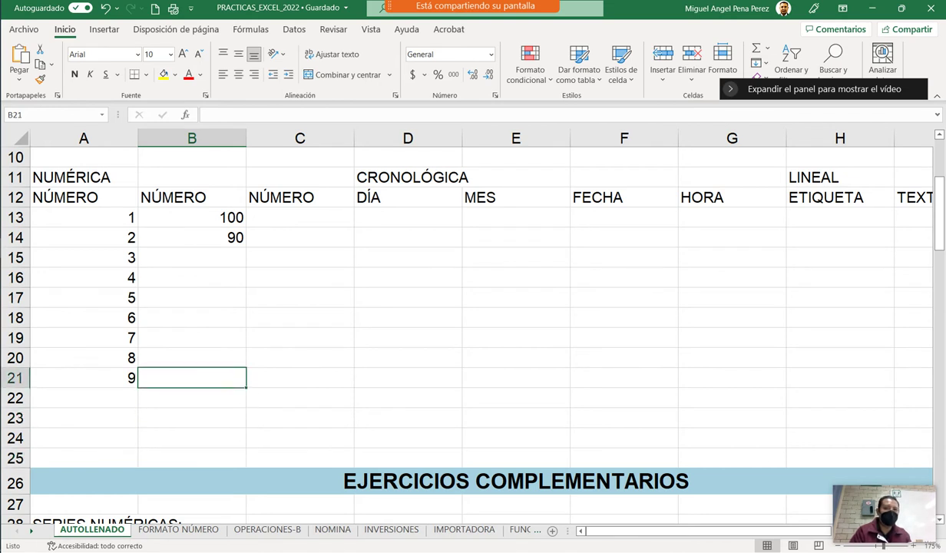
left_click_drag(192, 217, 246, 384)
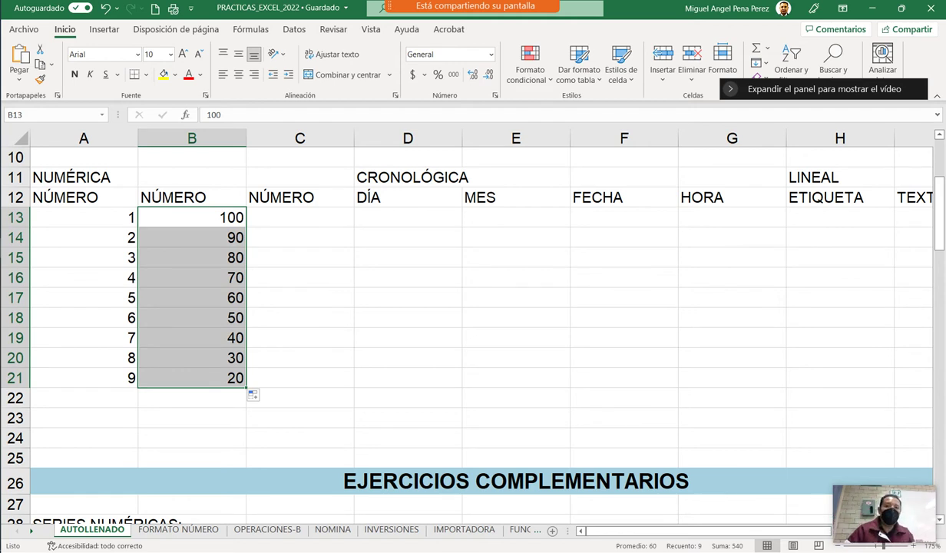
left_click(300, 217)
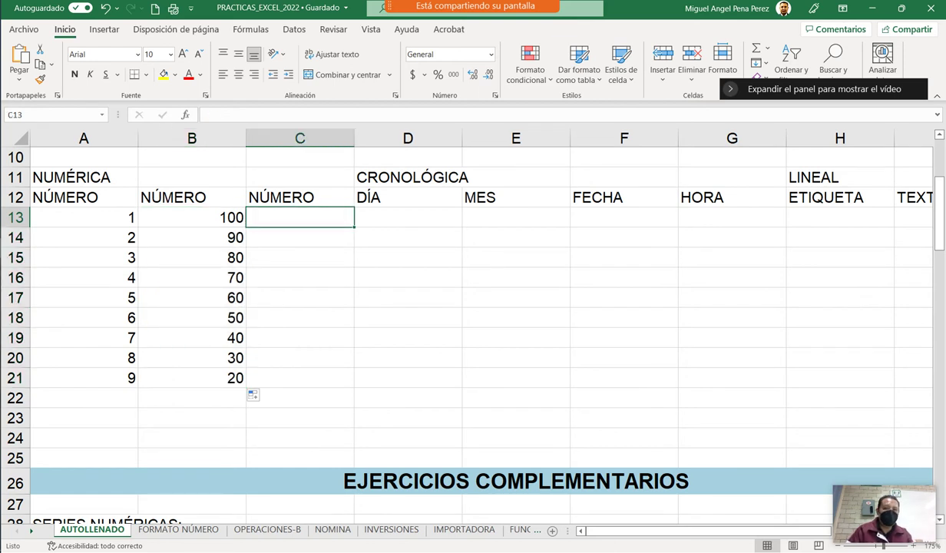
left_click_drag(192, 217, 244, 439)
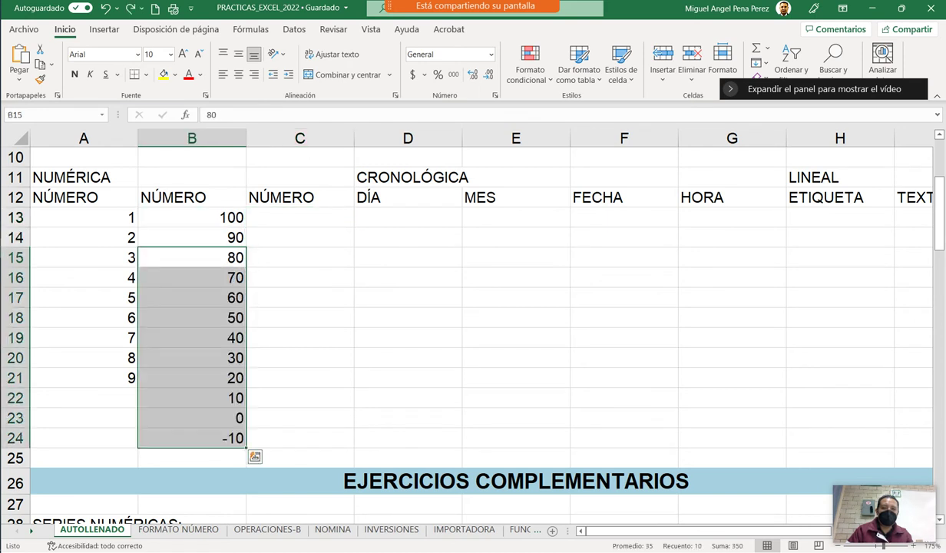
Extend column A's count from 8, 9 to 10, 11, 12 in rows 22–24.
left_click(84, 377)
left_click_drag(84, 377, 83, 357)
left_click_drag(138, 387, 138, 441)
left_click(300, 397)
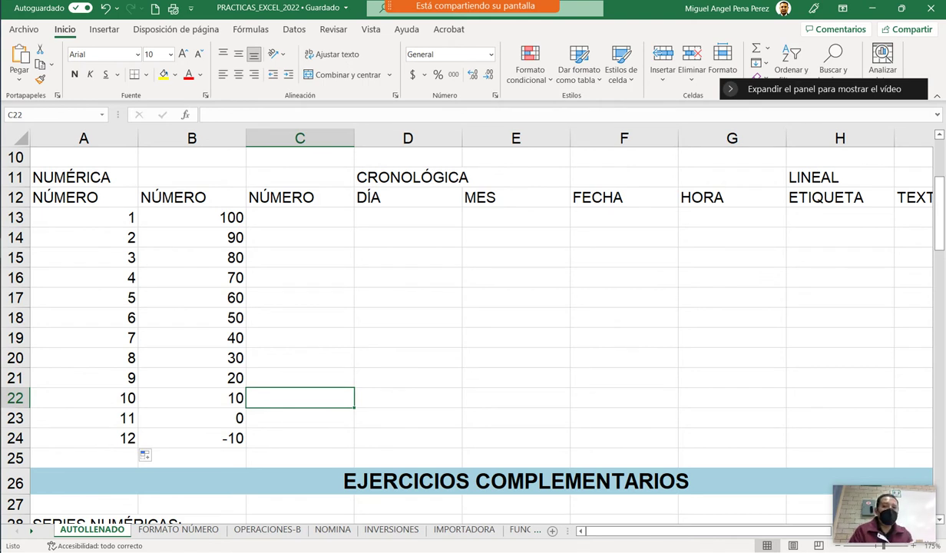
left_click(299, 218)
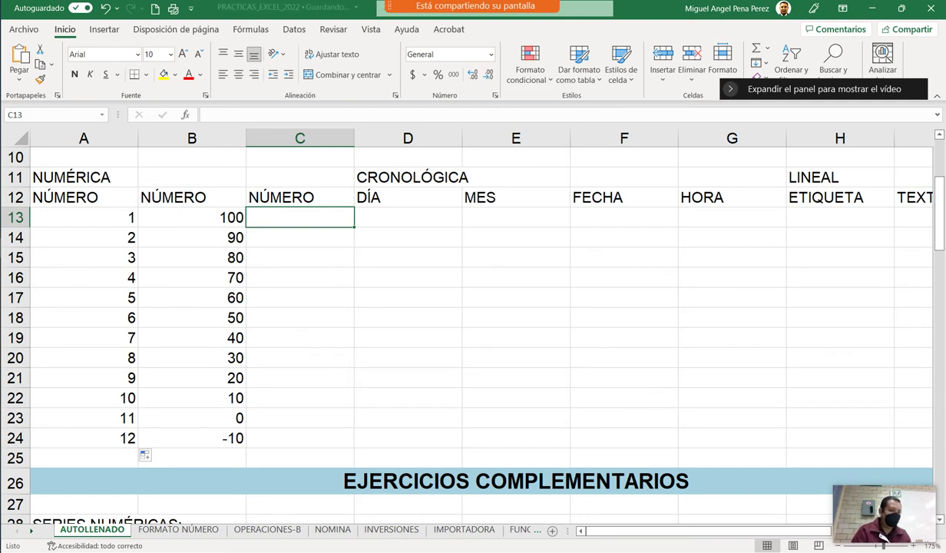
Enter 55.56 in C13 and 55.30 in C14, then fill down to 52.7 in C24.
type("55")
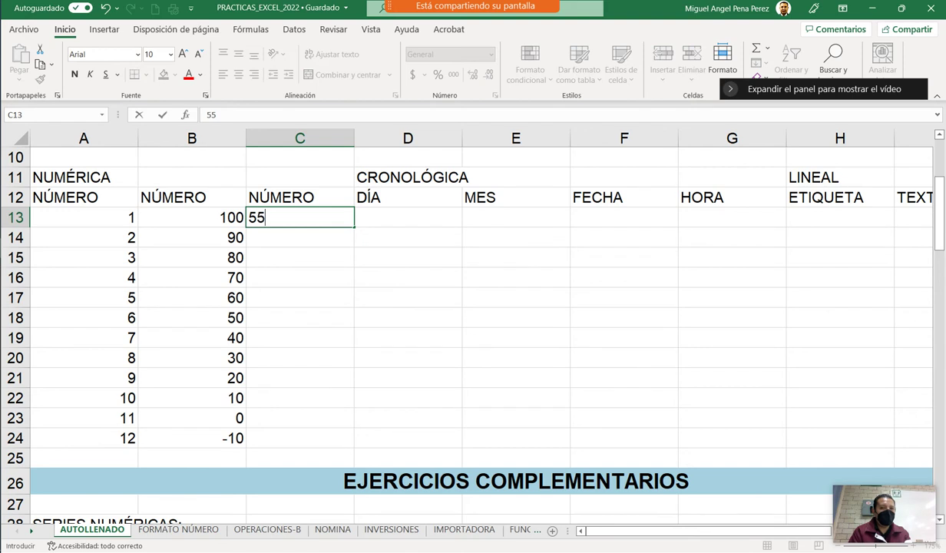
type(".56")
key("Return")
left_click(299, 217)
left_click(300, 238)
type("55")
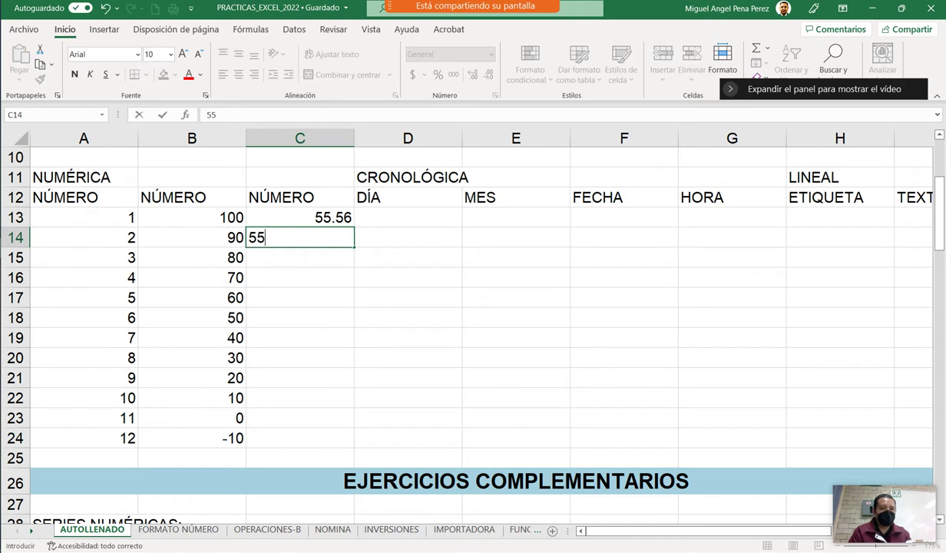
type(".30")
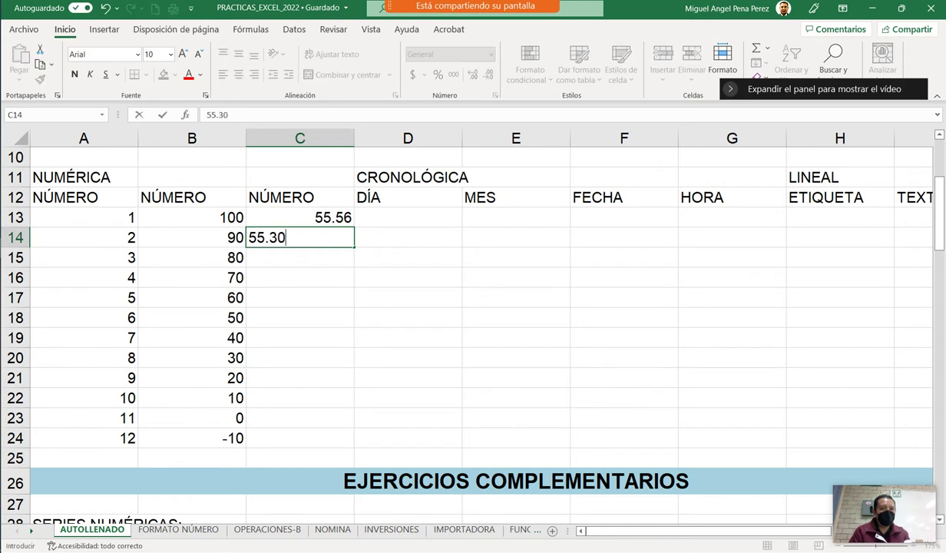
left_click(299, 217)
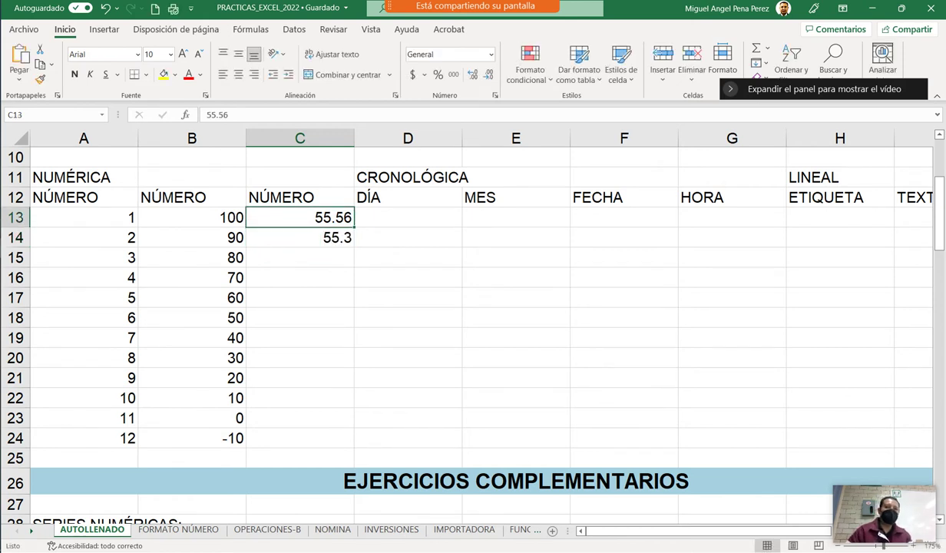
key("shift+Down")
left_click_drag(354, 246, 354, 447)
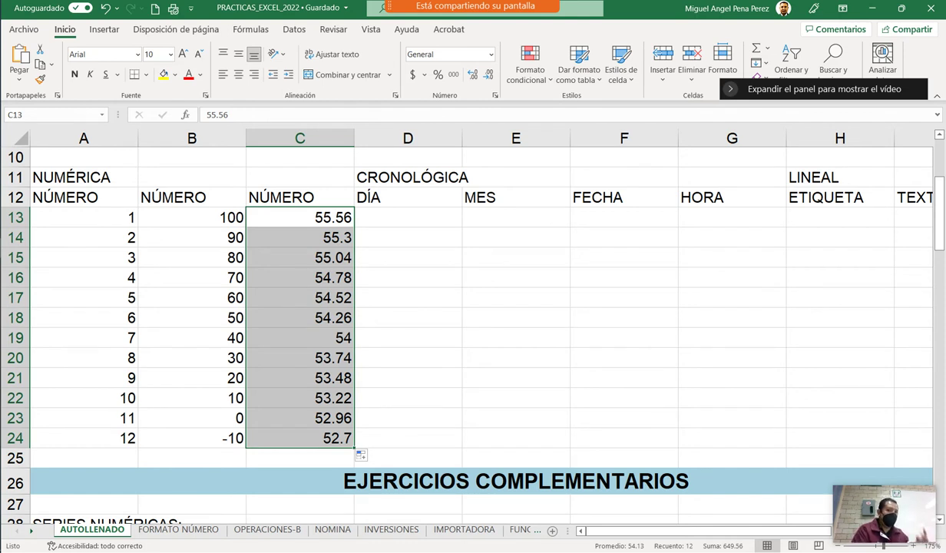
Enter 2 in MES cell E13, copy it down to row 24, then undo the fill.
left_click(515, 217)
type("2")
key("Return")
left_click(515, 218)
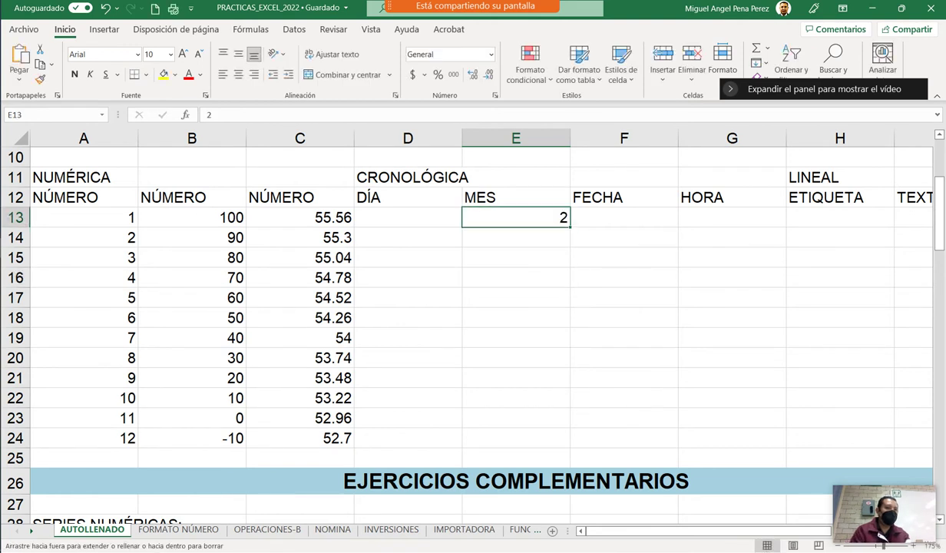
left_click_drag(570, 226, 574, 441)
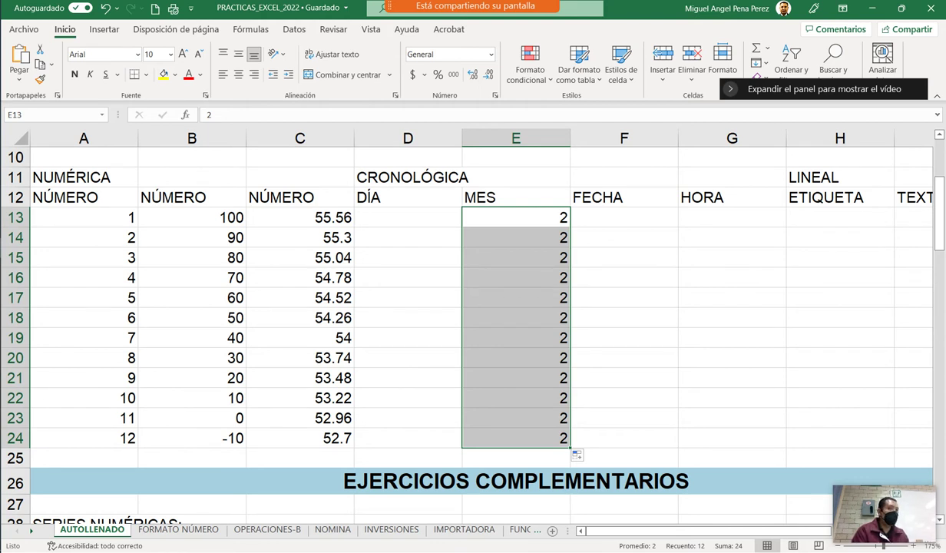
key("ctrl+z")
Enter 2 in DÍA cell D13, copy it down to row 24, then undo the fill.
left_click(408, 237)
left_click(407, 217)
type("2")
left_click(408, 257)
left_click(408, 237)
left_click(407, 218)
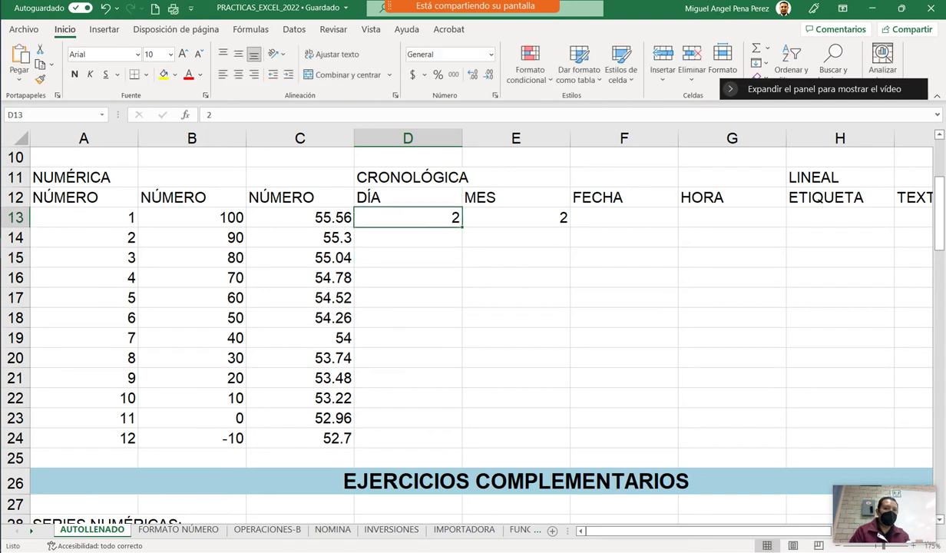
left_click_drag(462, 226, 462, 444)
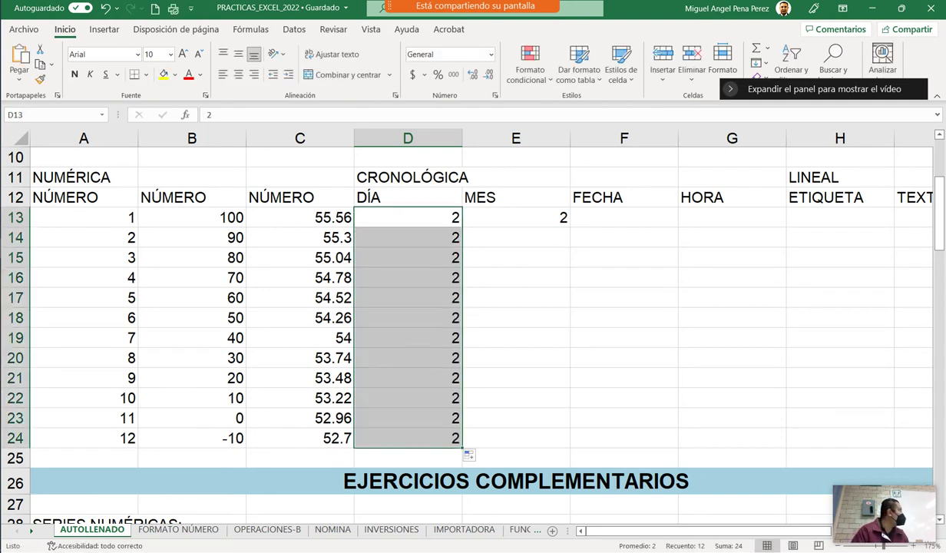
key("ctrl+z")
Delete the stray 2 values from D13 and E13.
key("Delete")
left_click(515, 218)
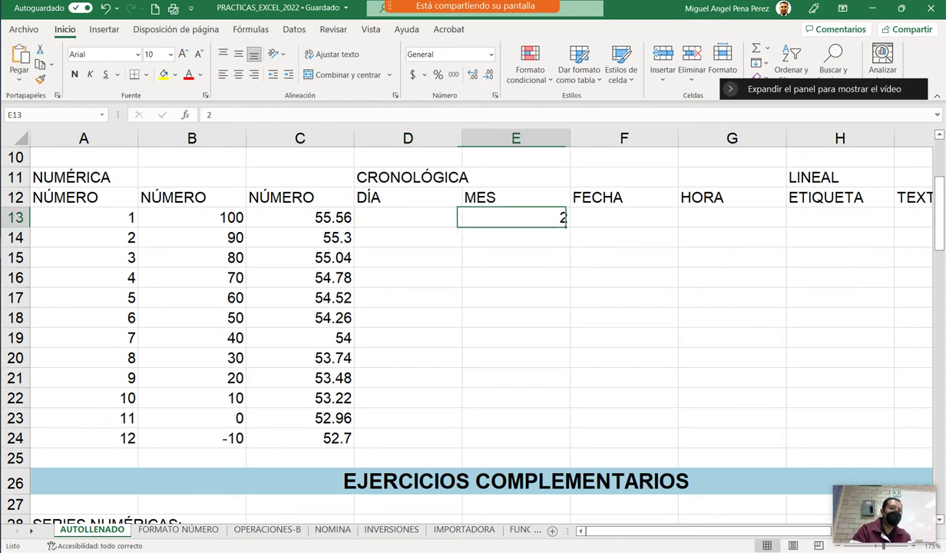
key("Delete")
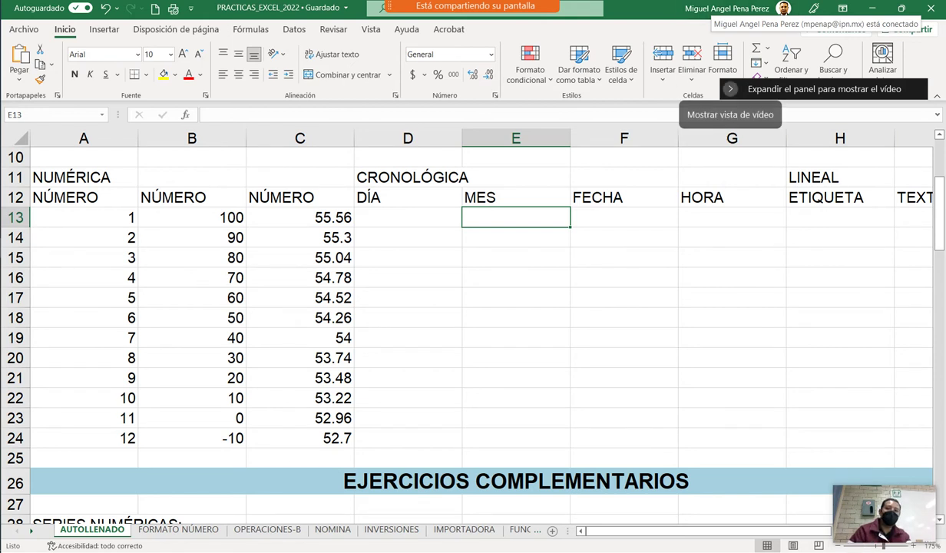
left_click(408, 217)
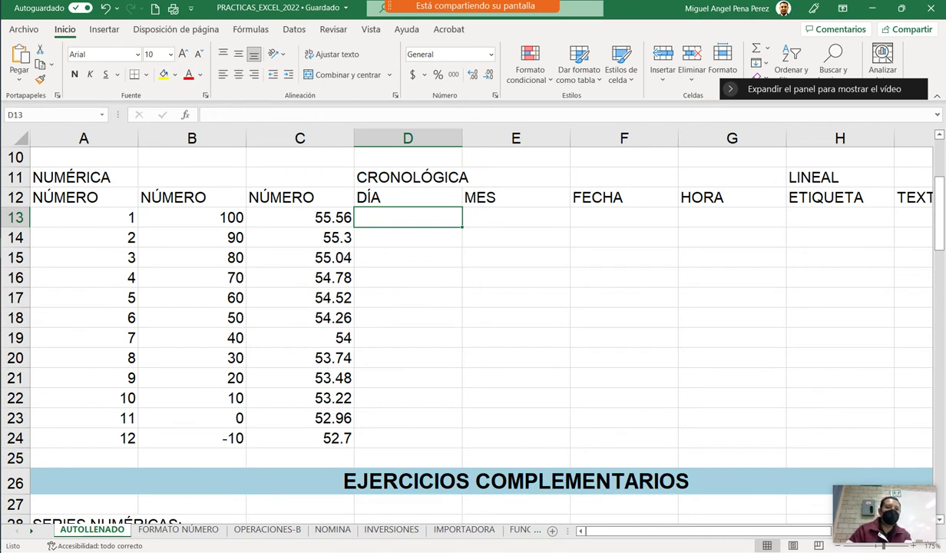
Enter JUEVES in capitals in D13, try a weekday fill to row 24, then undo it.
type("jue")
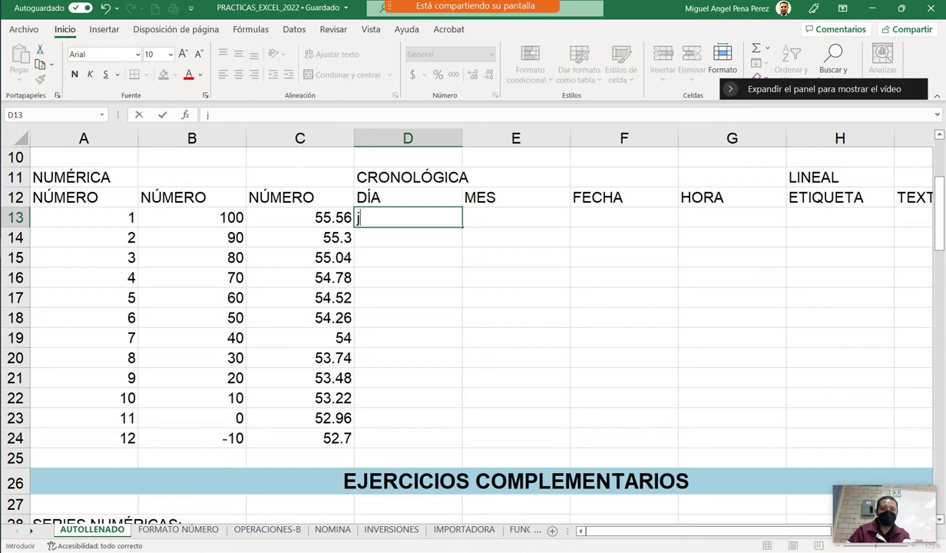
key("BackSpace")
key("BackSpace")
key("BackSpace")
key("Caps_Lock")
type("JUEVES")
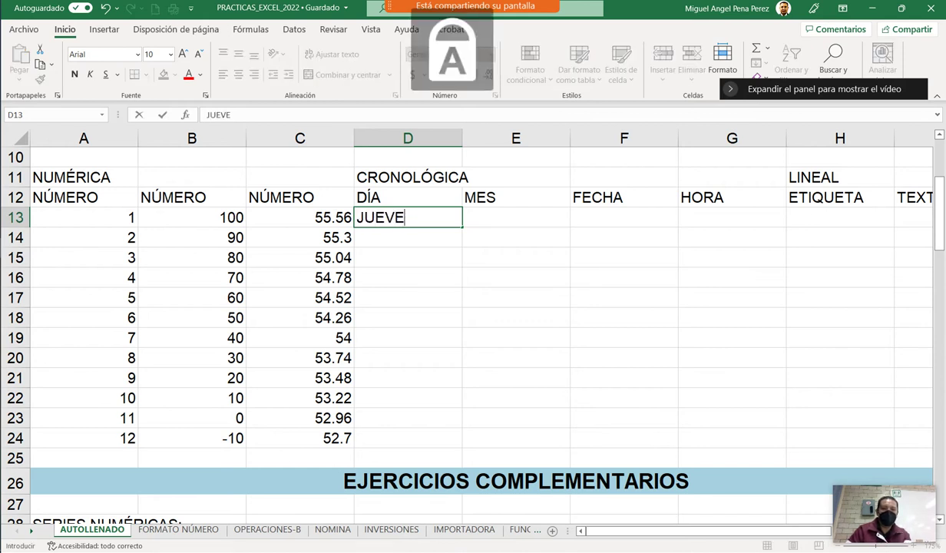
left_click(408, 257)
key("Up")
key("Up")
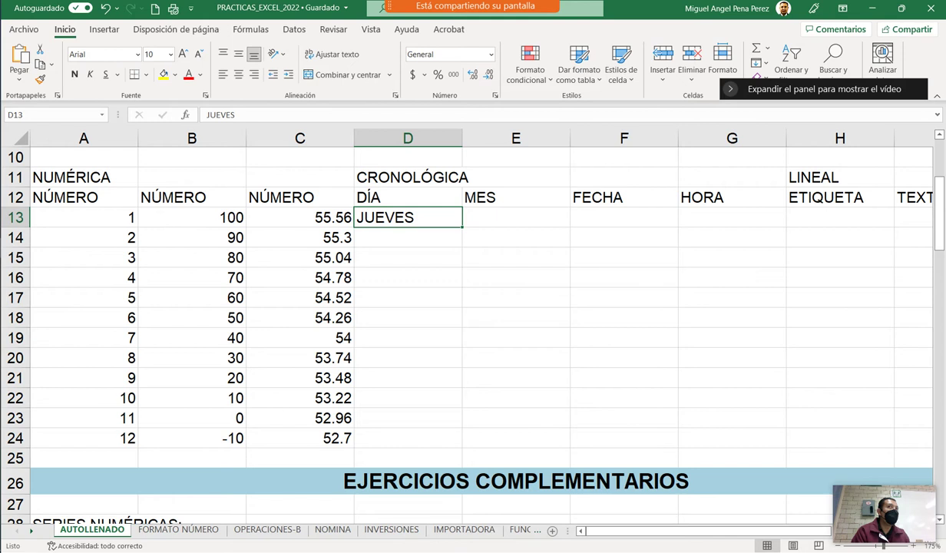
double_click(463, 226)
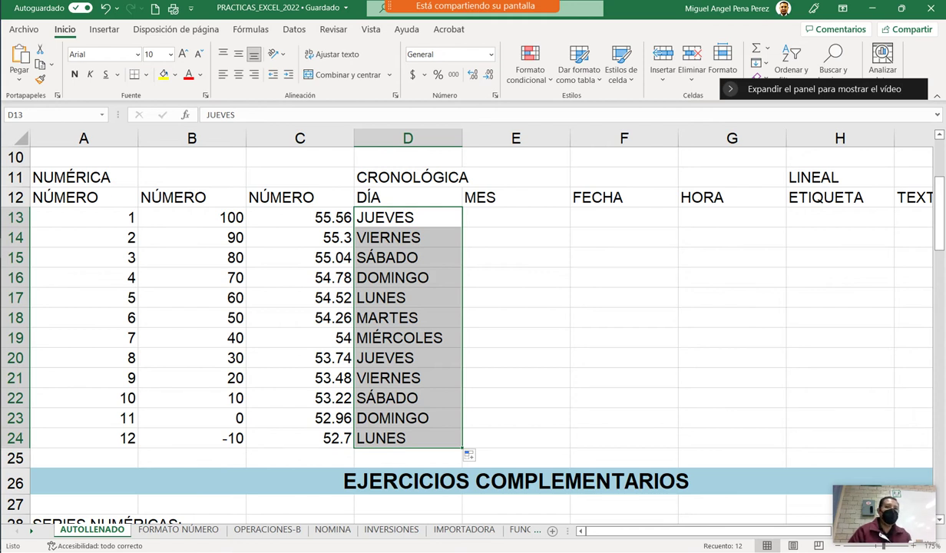
key("ctrl+z")
left_click(407, 237)
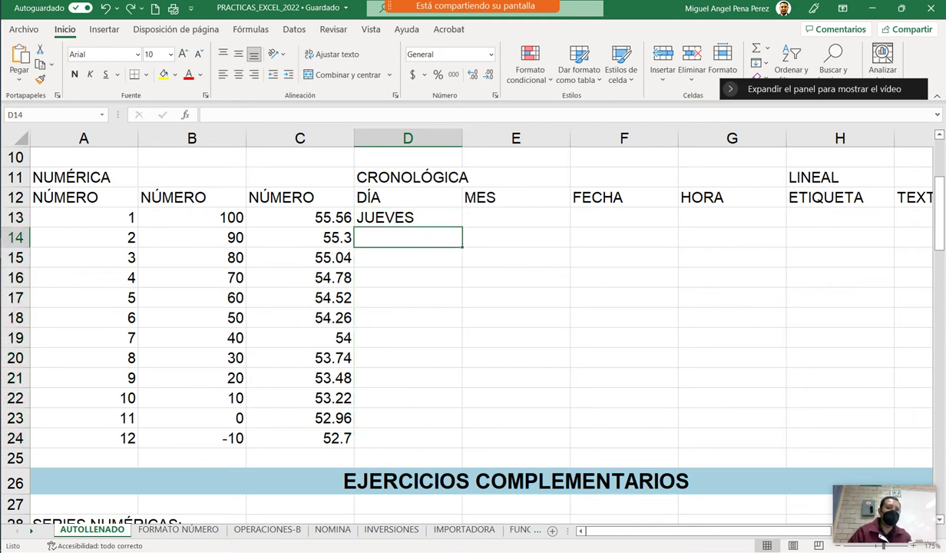
Copy JUEVES into D14, fill the pair down to row 24, then undo it.
left_click(407, 218)
key("ctrl+c")
left_click(408, 237)
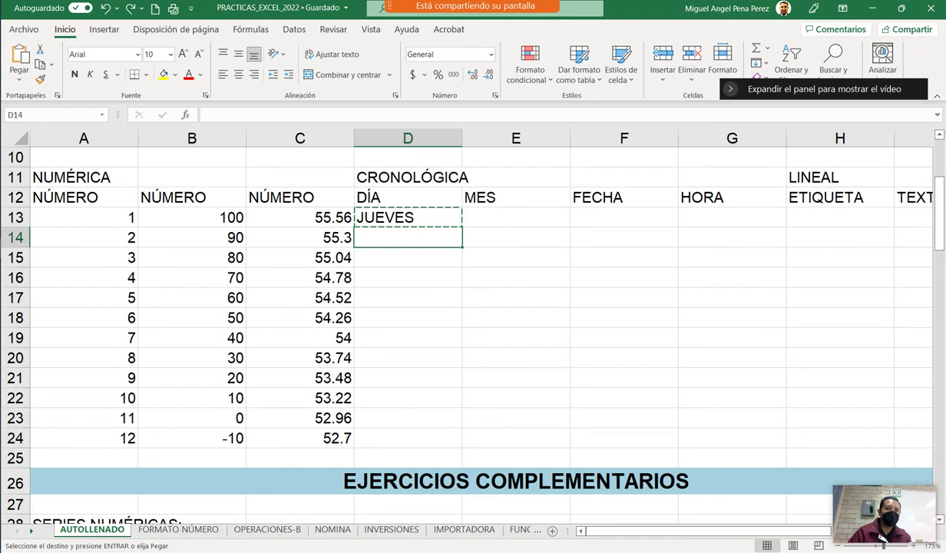
key("ctrl+v")
left_click(408, 277)
key("Escape")
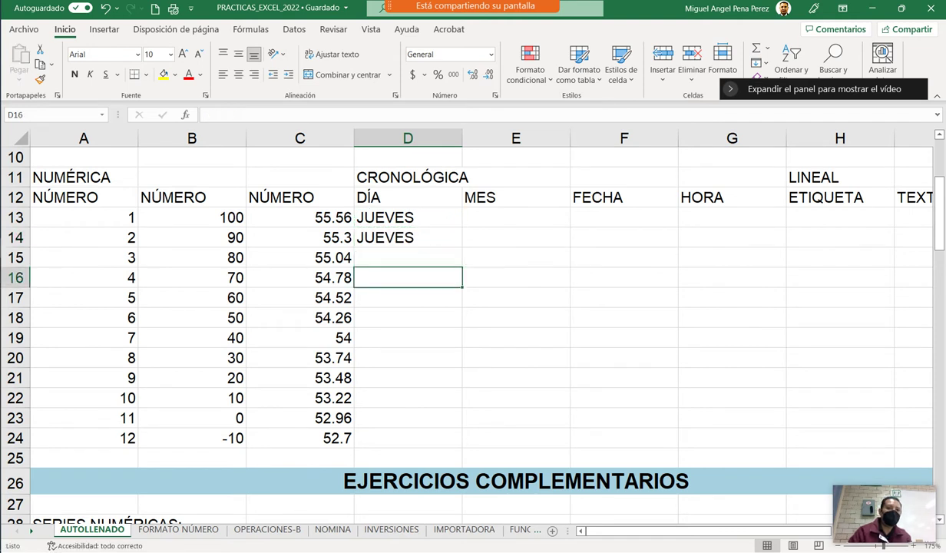
left_click_drag(408, 217, 407, 237)
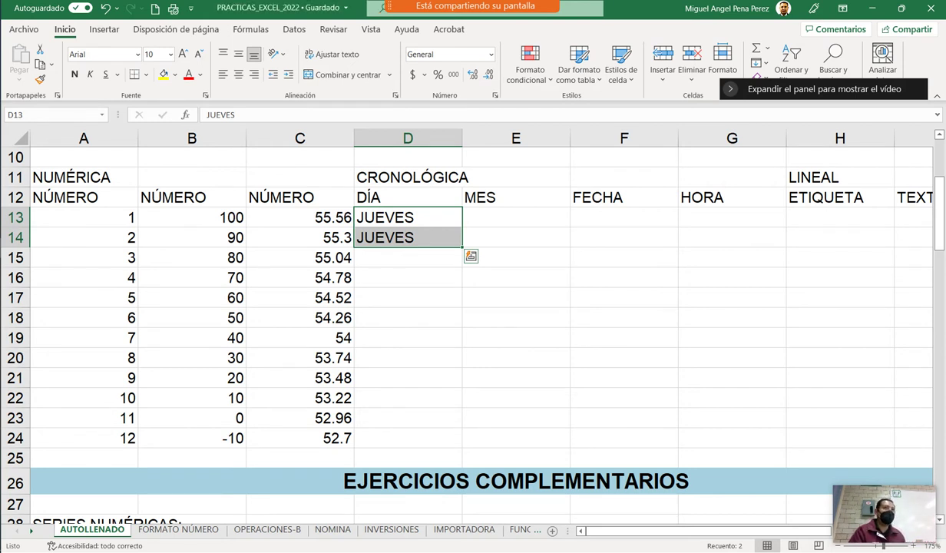
double_click(462, 246)
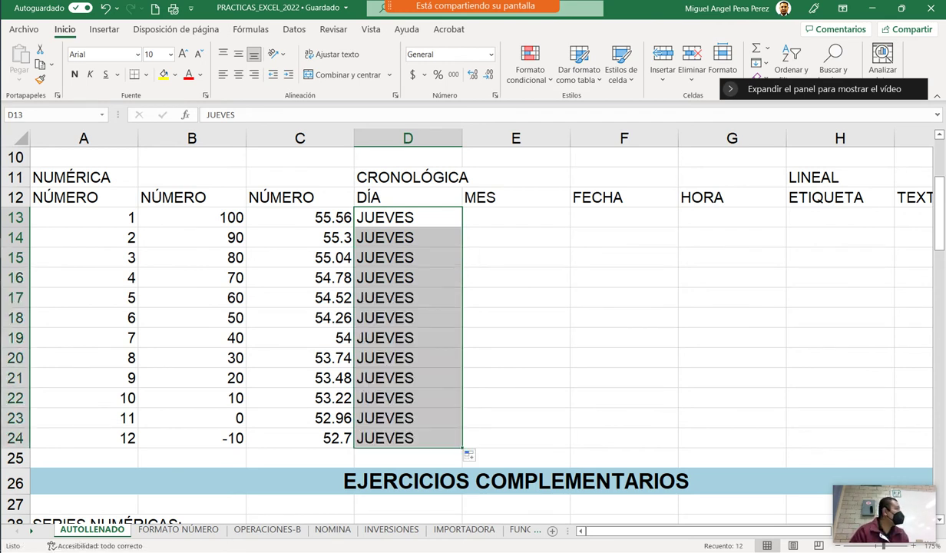
key("ctrl+z")
key("ctrl+z")
Fill consecutive weekdays from JUEVES in D13 down to LUNES in D24.
key("ctrl+c")
key("Down")
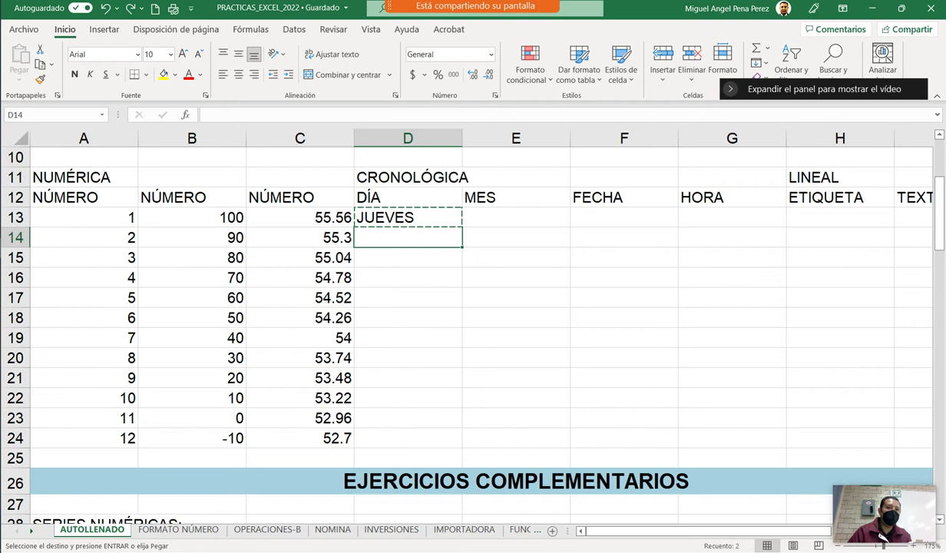
key("Down")
key("Down")
key("Escape")
left_click(408, 217)
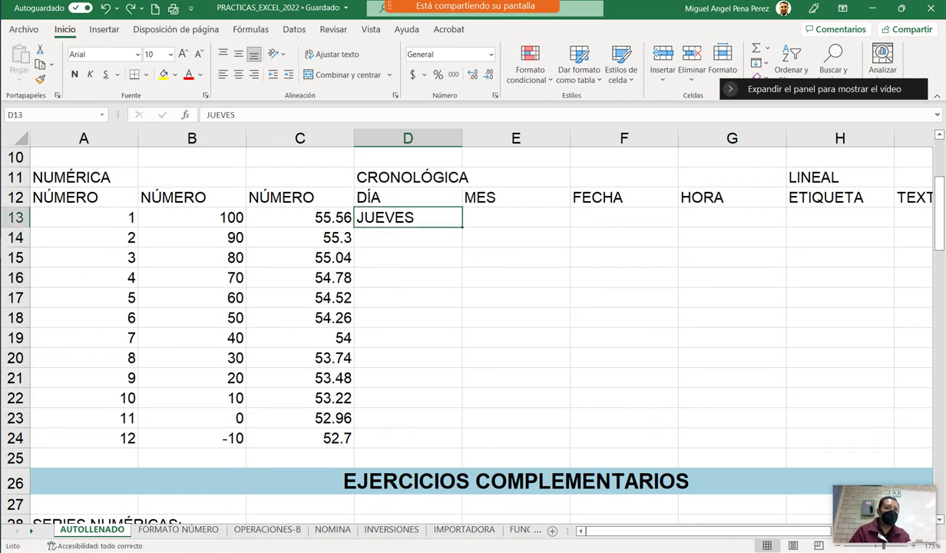
double_click(462, 227)
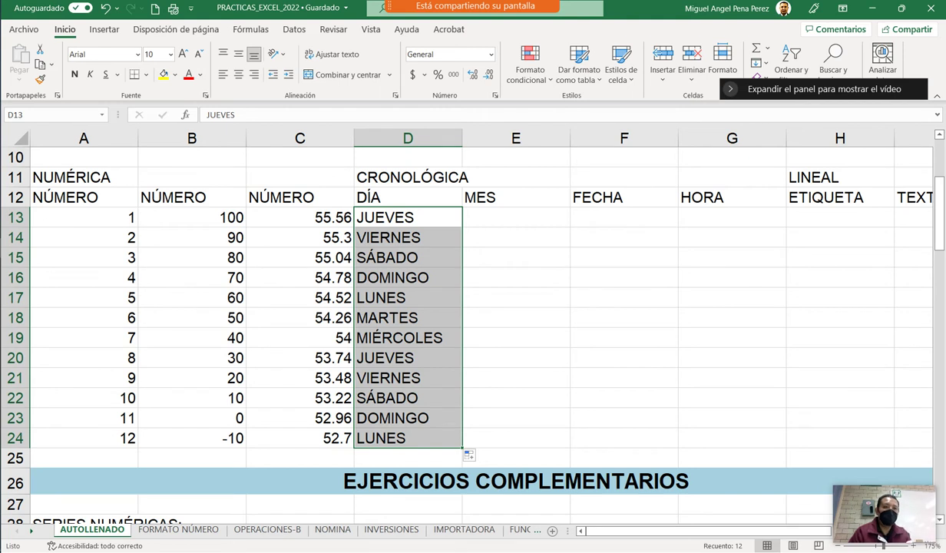
left_click(516, 317)
left_click(516, 217)
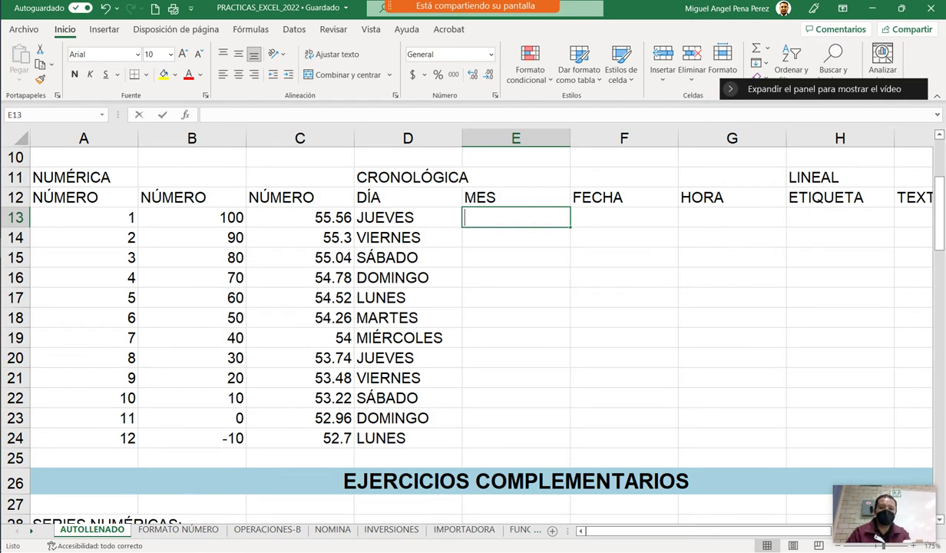
Enter FEBRERO in E13 and fill the months down to ENERO in E24.
type("FEBRERO")
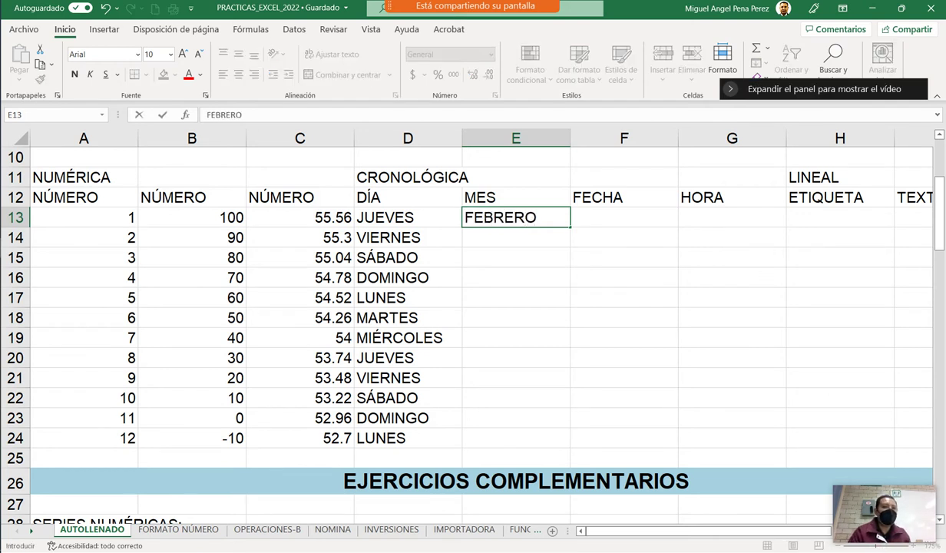
key("ctrl+Return")
left_click(515, 237)
left_click(515, 217)
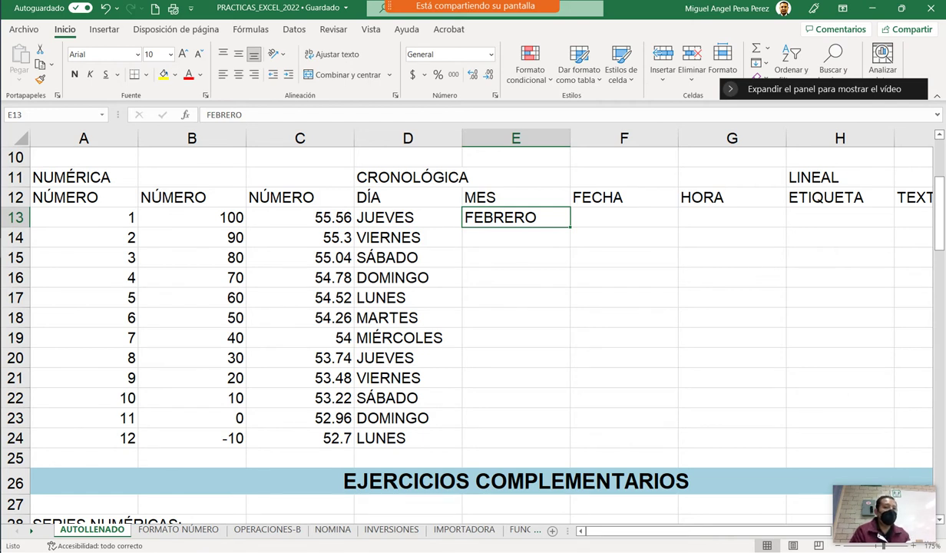
double_click(570, 227)
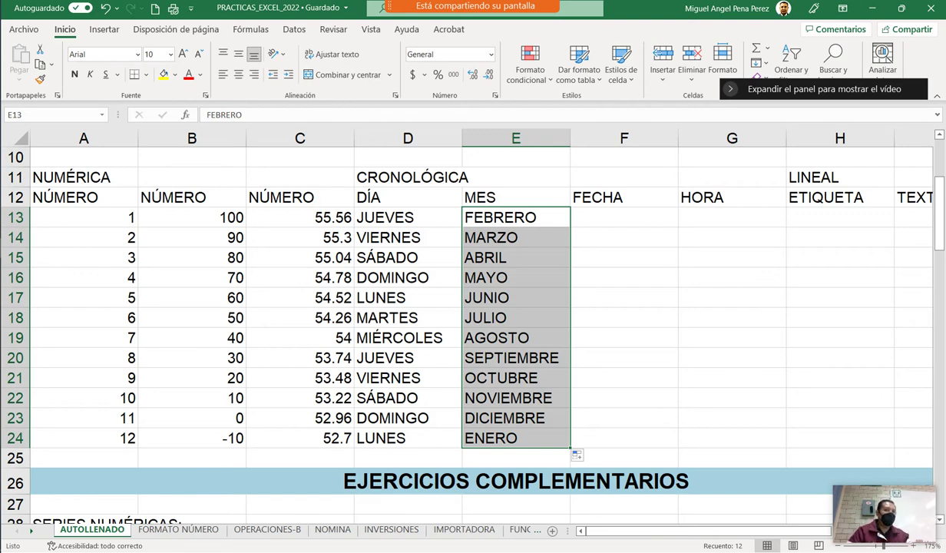
key("ctrl+z")
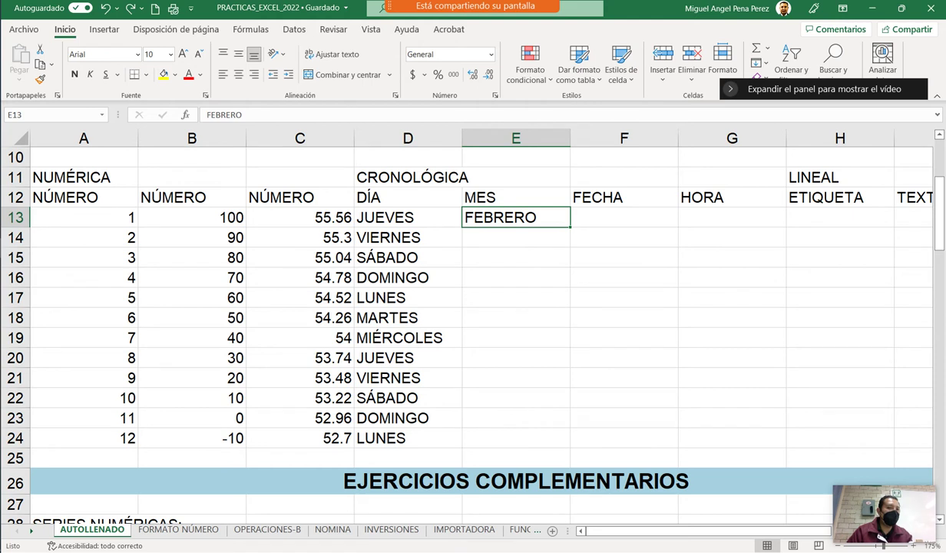
left_click_drag(570, 226, 569, 444)
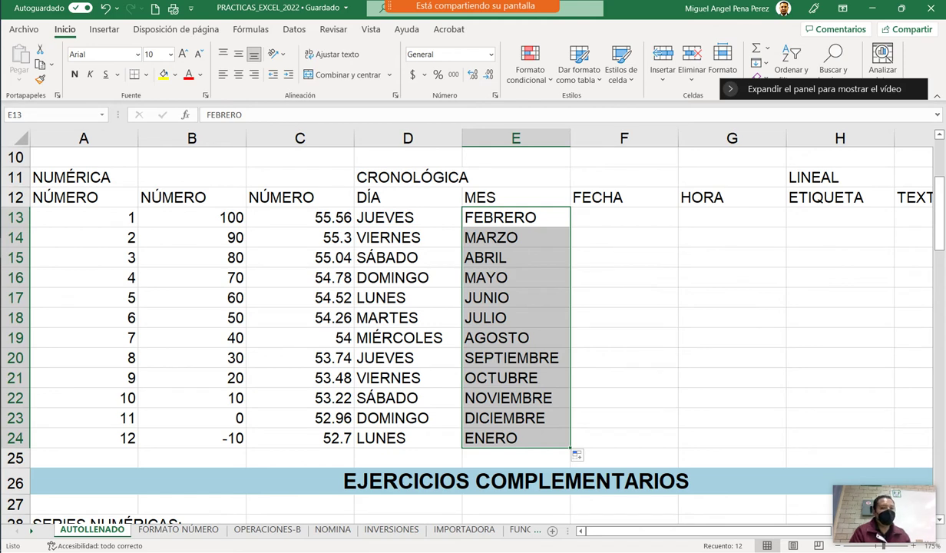
left_click(624, 218)
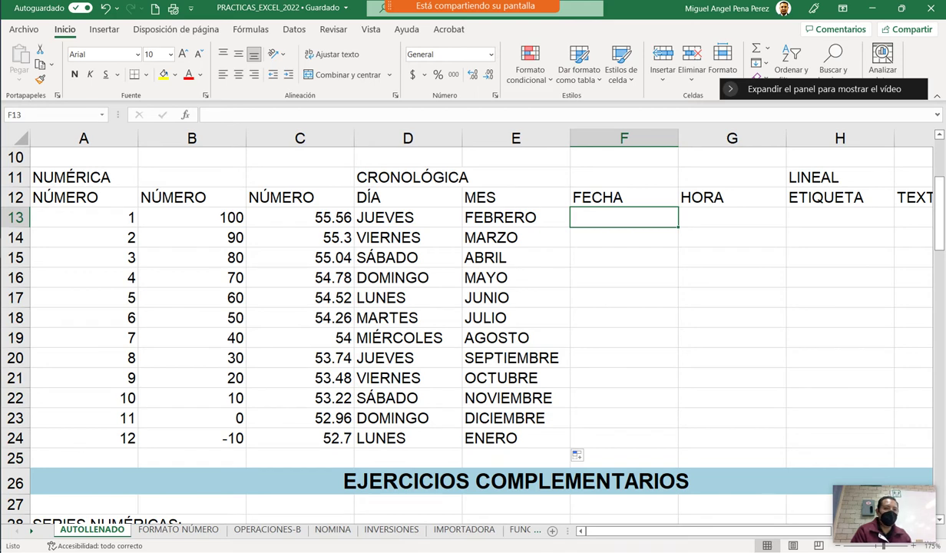
Enter the date 10/02/2022 in cell F13.
type("10/02/2022")
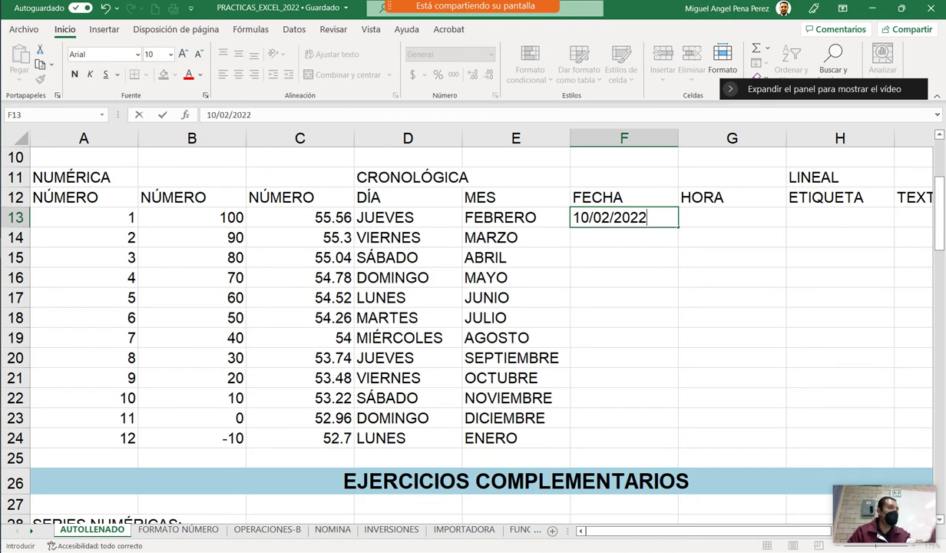
key("Tab")
key("Return")
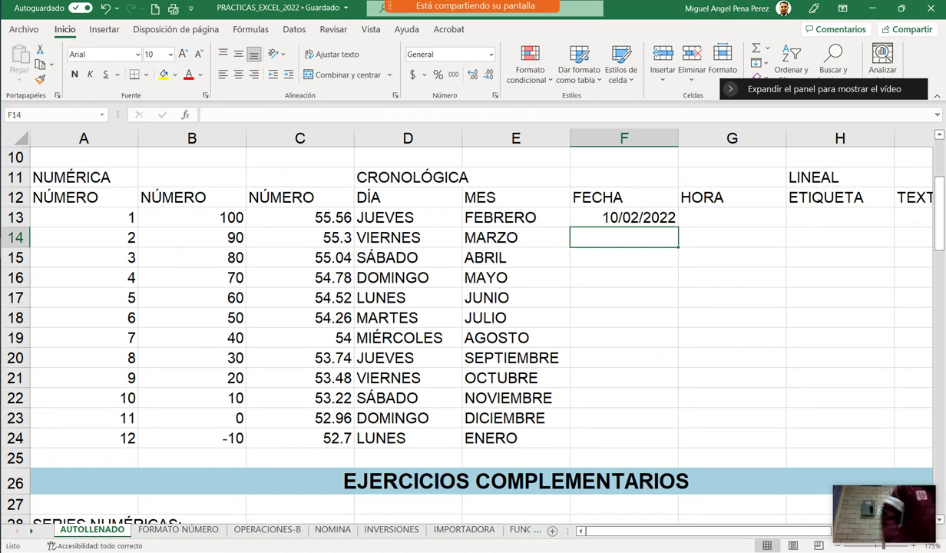
scroll(473, 323, "up", 1, "ctrl")
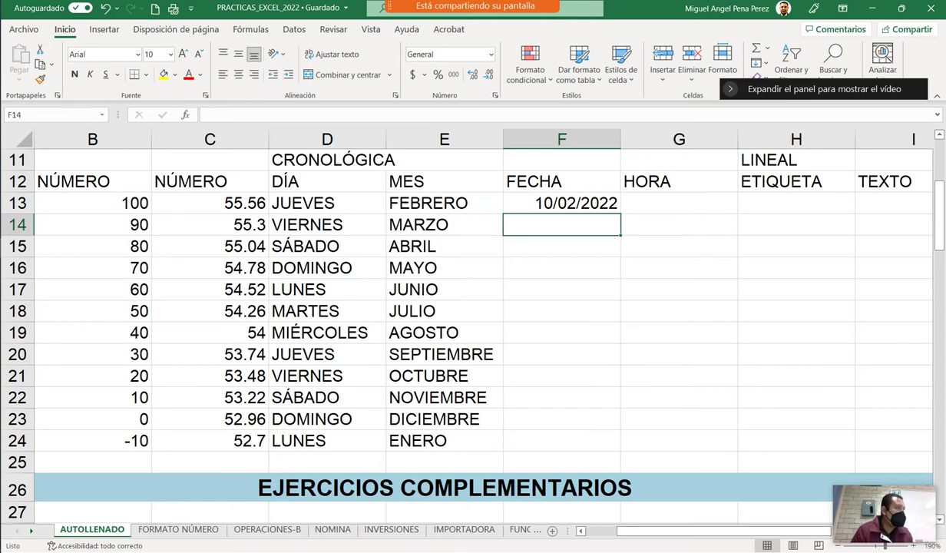
left_click(561, 203)
left_click_drag(619, 213, 610, 442)
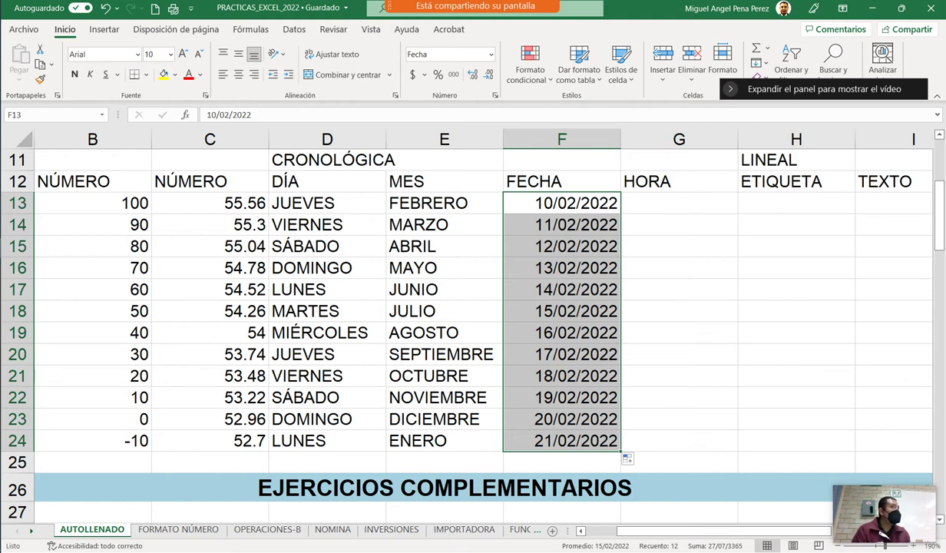
key("ctrl+z")
left_click(562, 288)
left_click(561, 203)
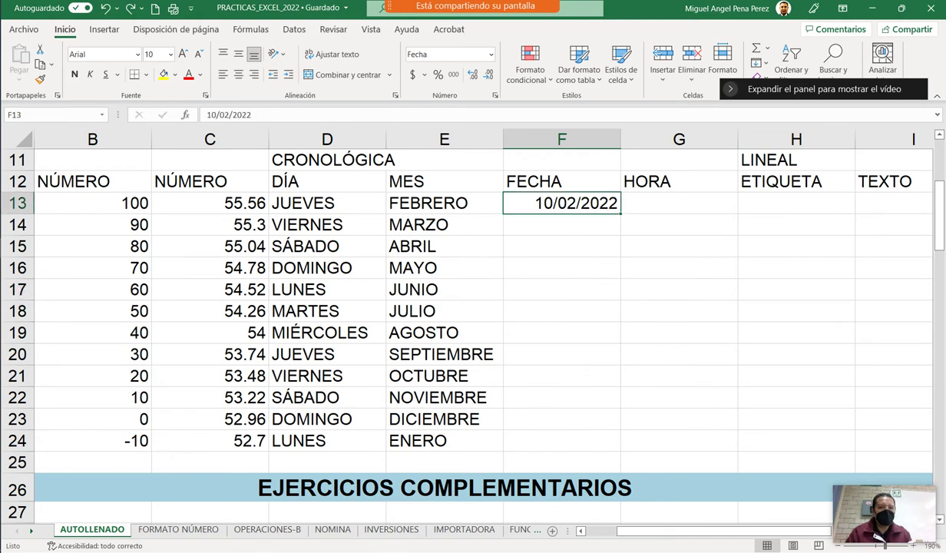
Change the day in F13 so the date reads 27/02/2022.
key("F2")
key("Home")
key("Delete")
key("Delete")
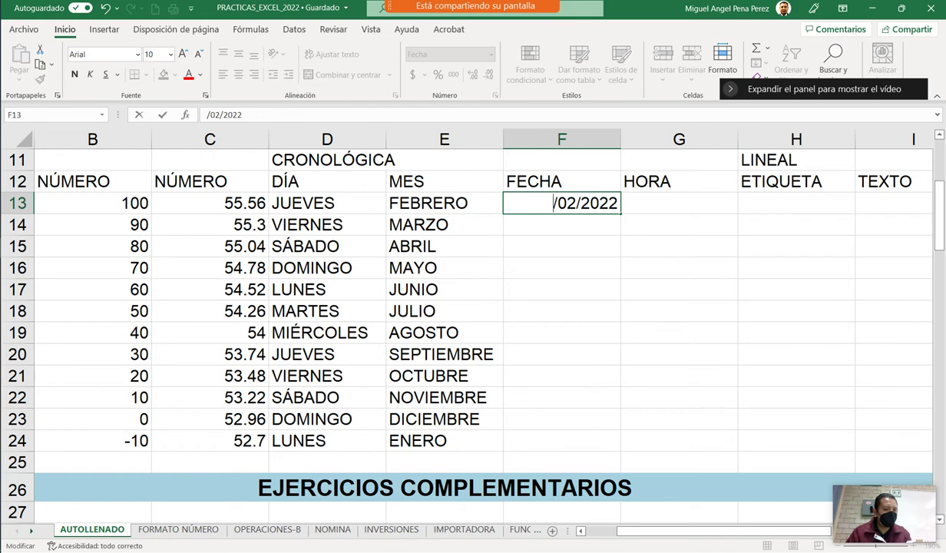
type("27")
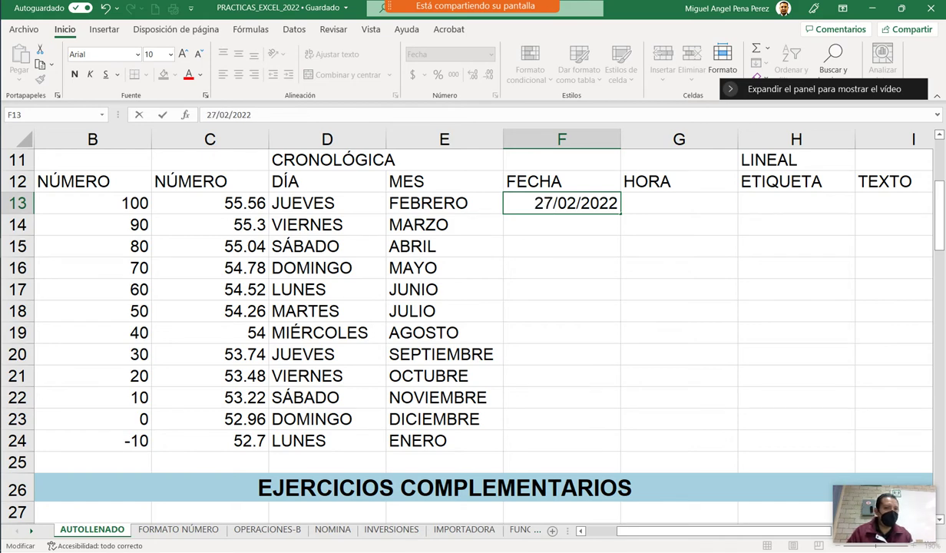
left_click(561, 245)
Fill the F13 date down to F24, ending at 10/03/2022.
left_click(561, 202)
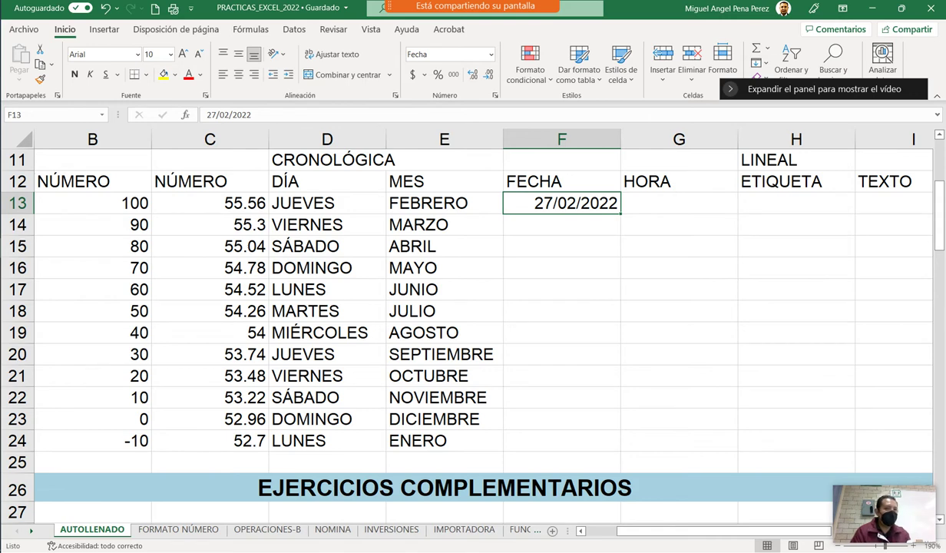
left_click_drag(619, 214, 614, 244)
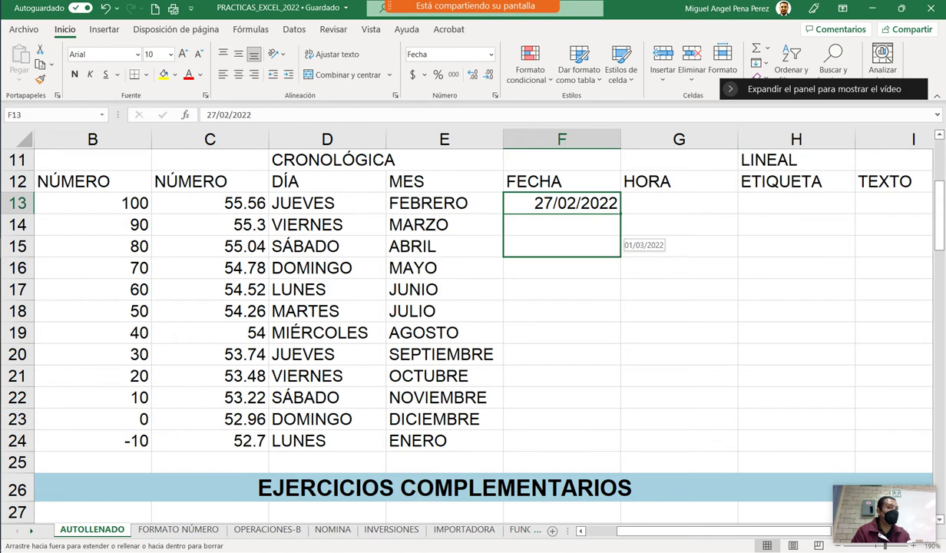
left_click_drag(614, 244, 614, 446)
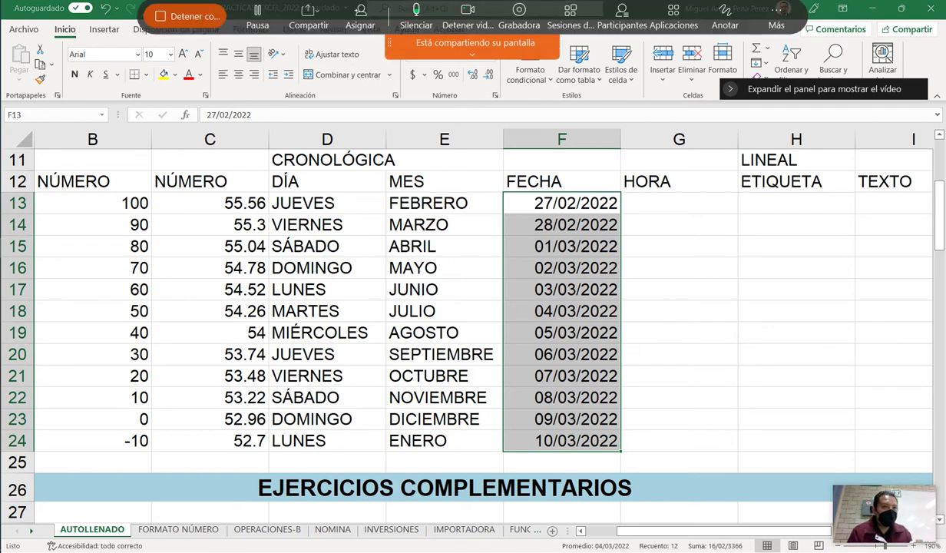
left_click(725, 24)
left_click_drag(516, 203, 581, 163)
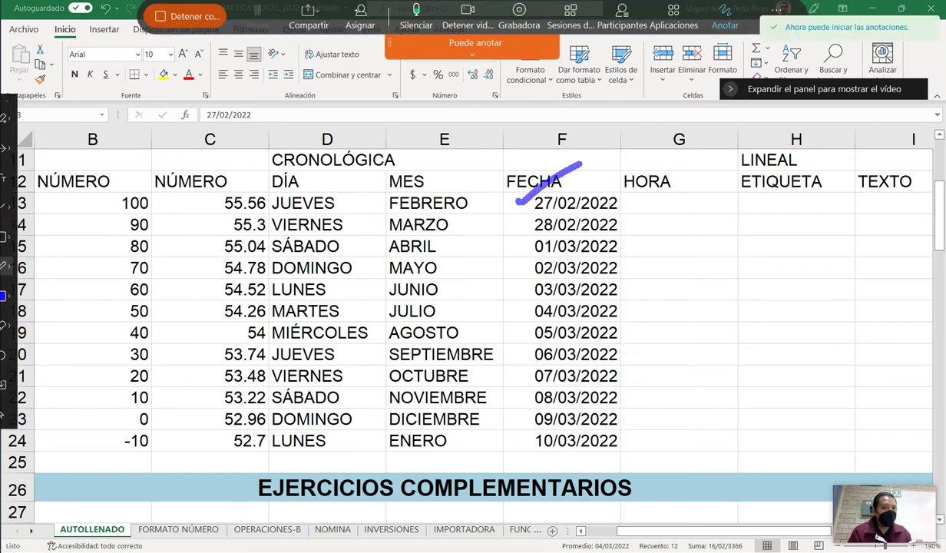
left_click_drag(524, 227, 558, 207)
mouse_move(509, 238)
left_mouse_down()
mouse_move(614, 235)
mouse_move(570, 251)
left_mouse_up()
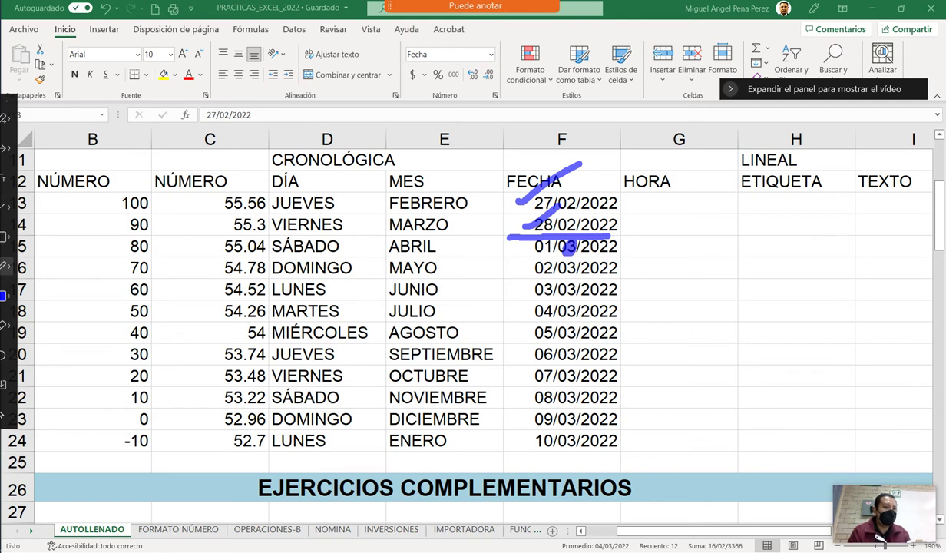
left_click_drag(559, 361, 582, 355)
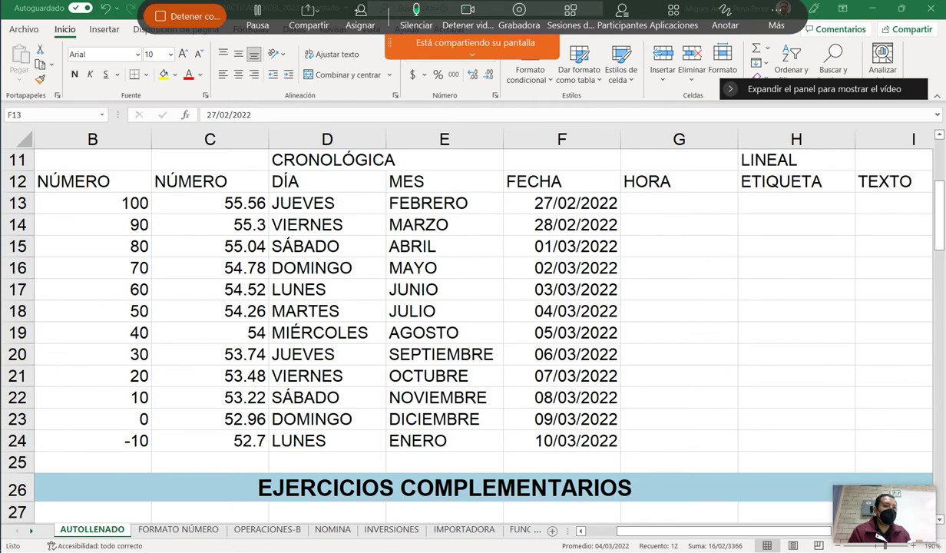
Undo the date fill and change F13's date to 27/12/2022.
key("ctrl+z")
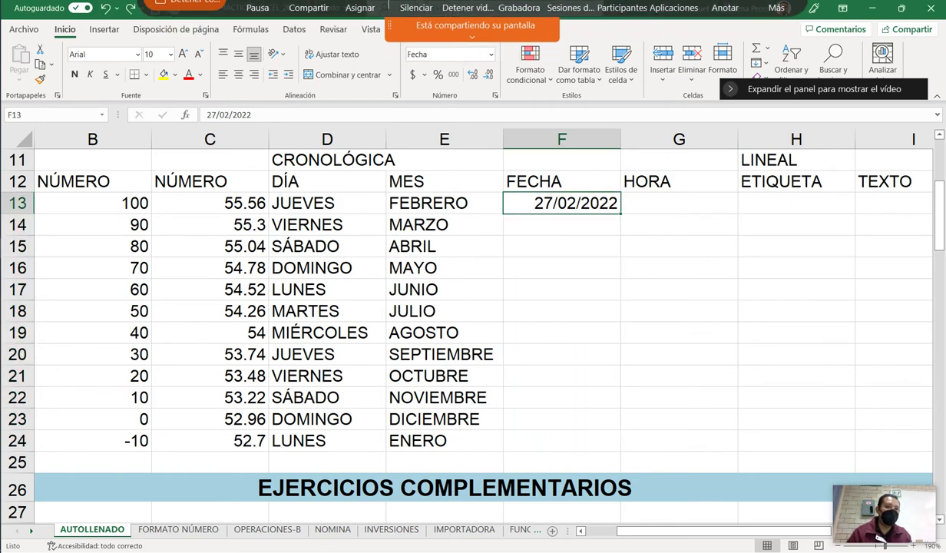
double_click(567, 203)
type("1")
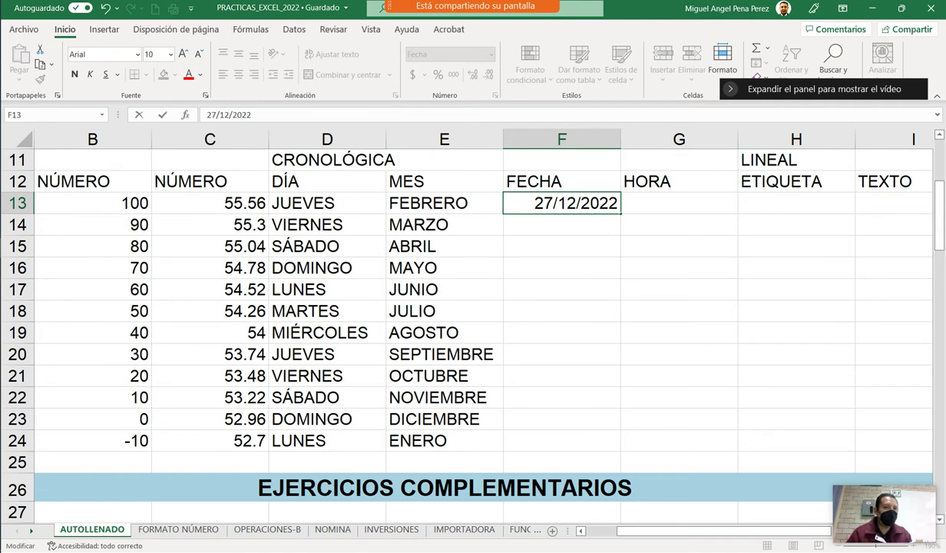
key("ctrl+Return")
Fill the dates down to F24, ending at 07/01/2023, and mark the month and year change.
left_click_drag(620, 213, 619, 443)
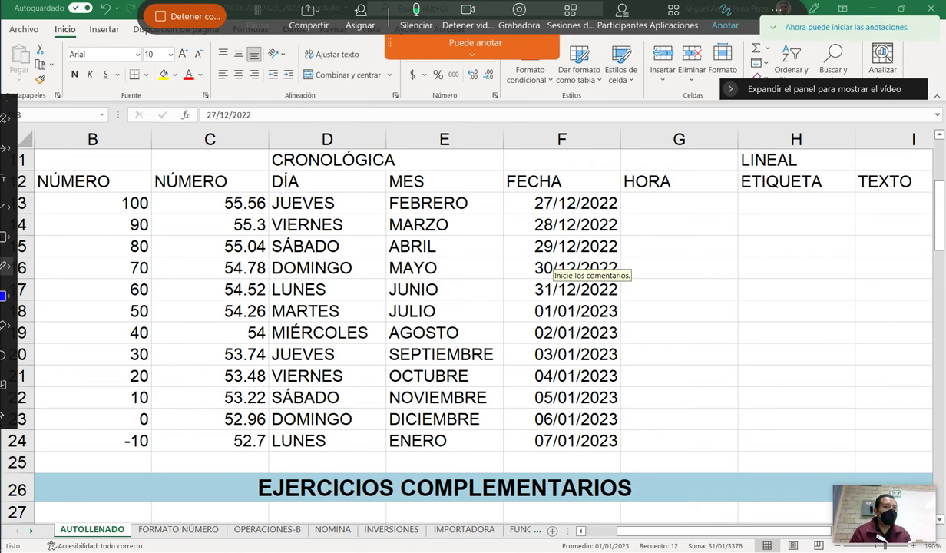
left_click_drag(558, 210, 575, 206)
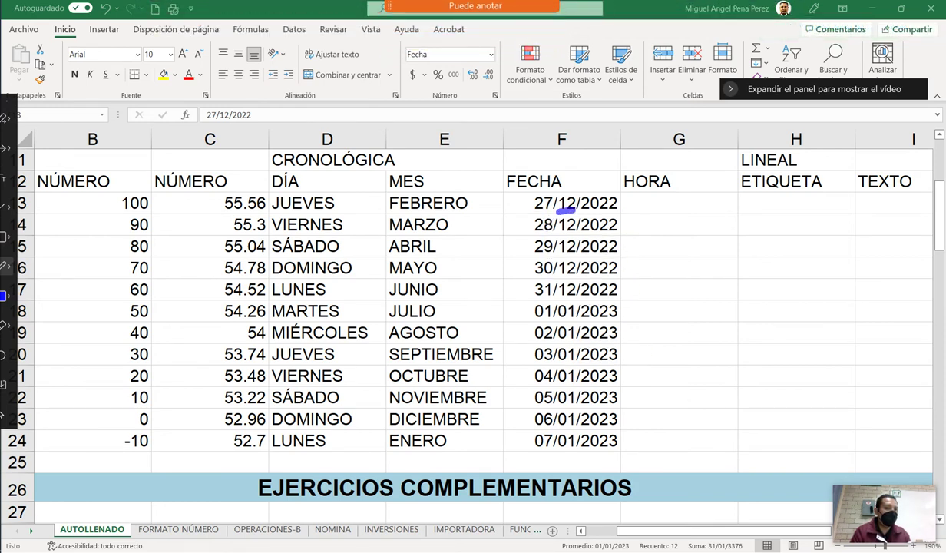
left_click_drag(565, 324, 633, 318)
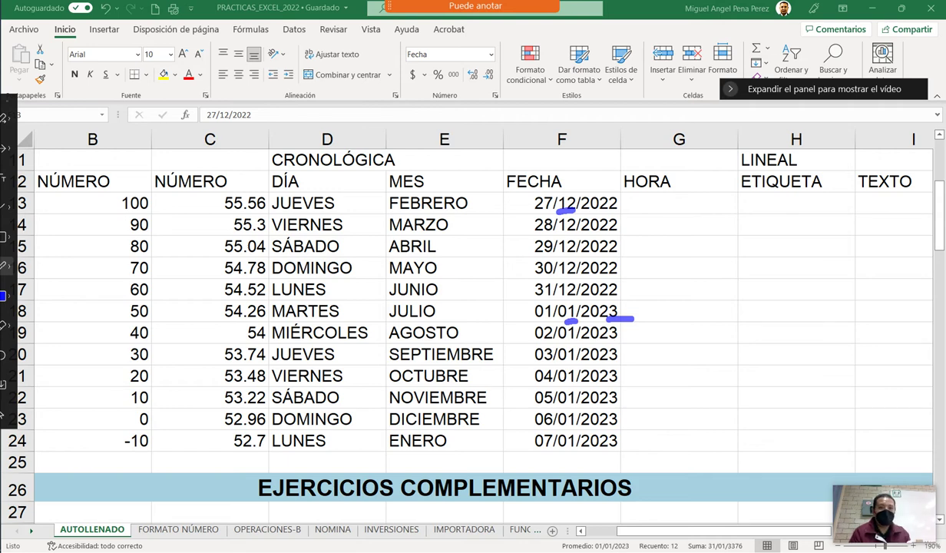
mouse_move(678, 203)
left_mouse_down()
mouse_move(678, 331)
mouse_move(678, 203)
left_mouse_up()
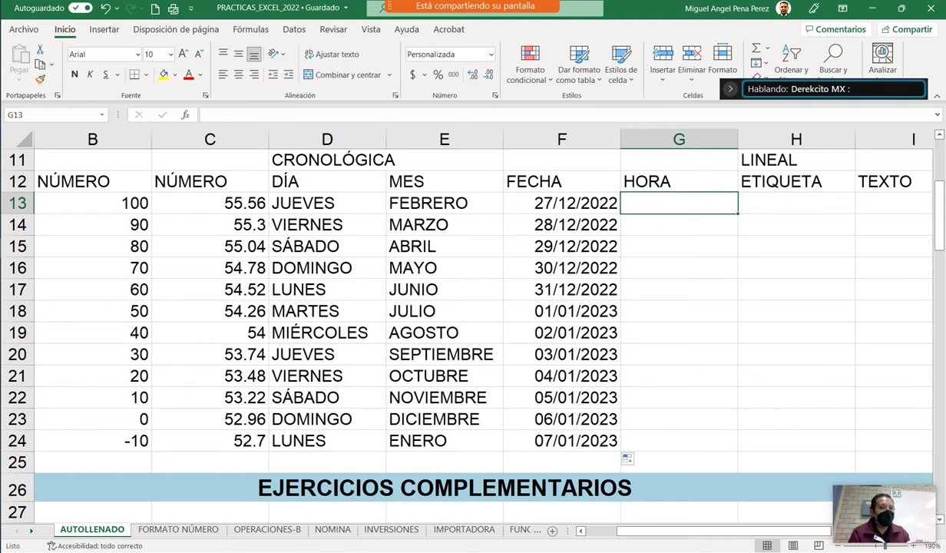
Enter 27-FEBRERO-2022 in F13 so it shows 27/02/2022.
left_click(562, 203)
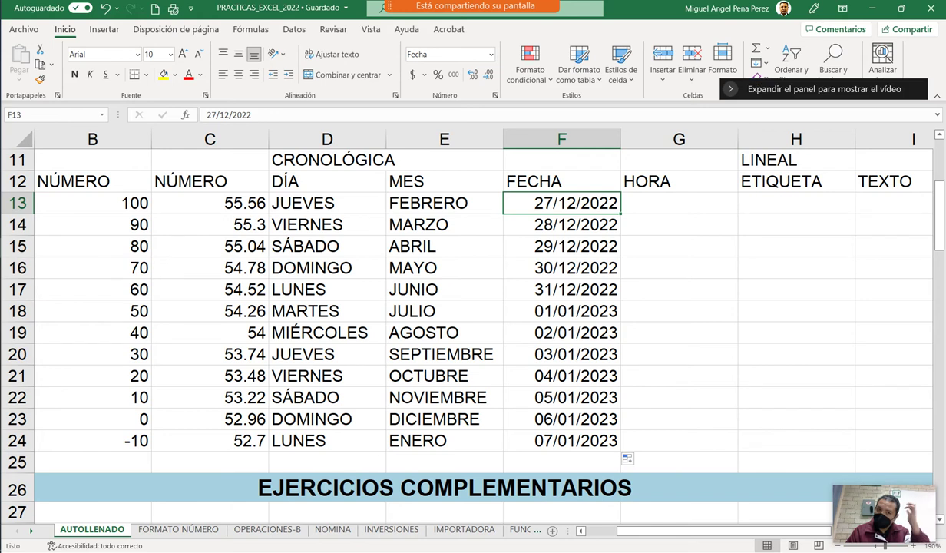
type("27-FEBRERO")
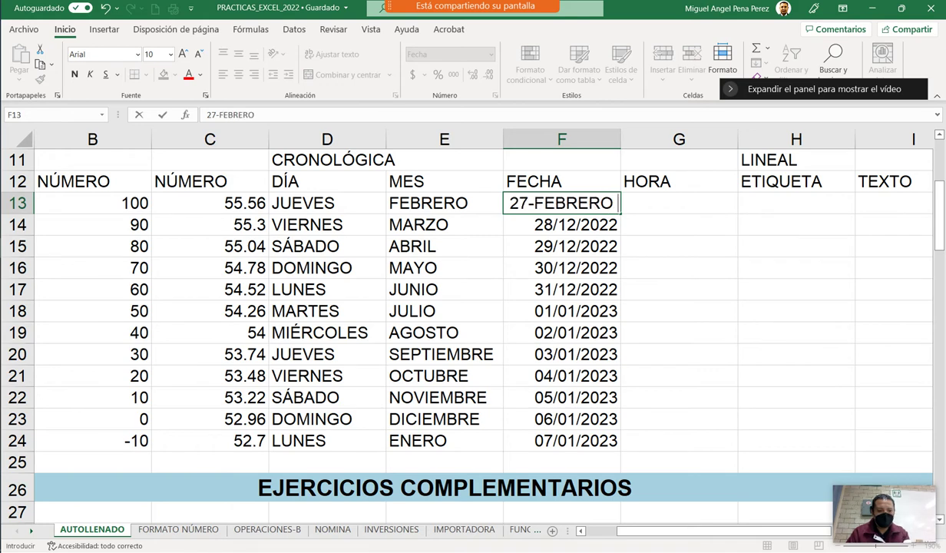
type("-2022")
key("Return")
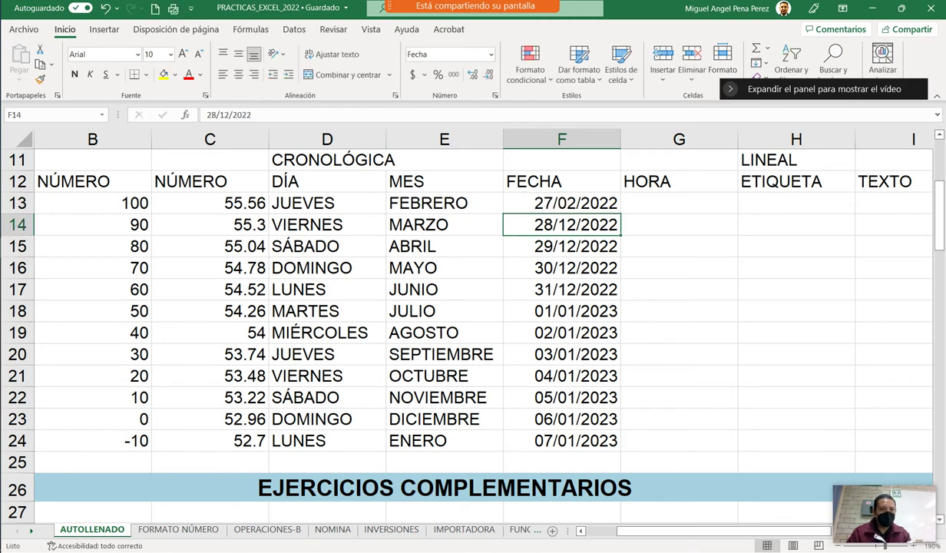
left_click(561, 202)
right_click(591, 203)
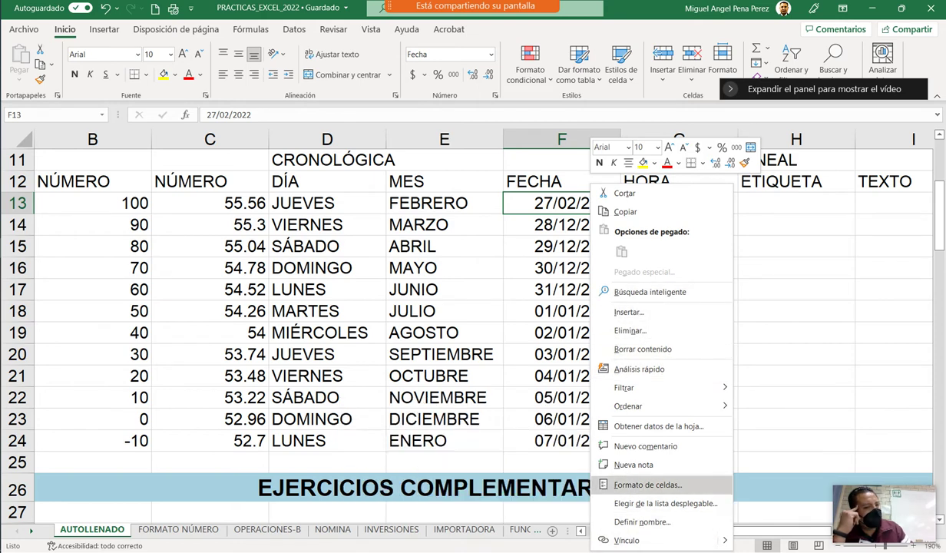
left_click(647, 485)
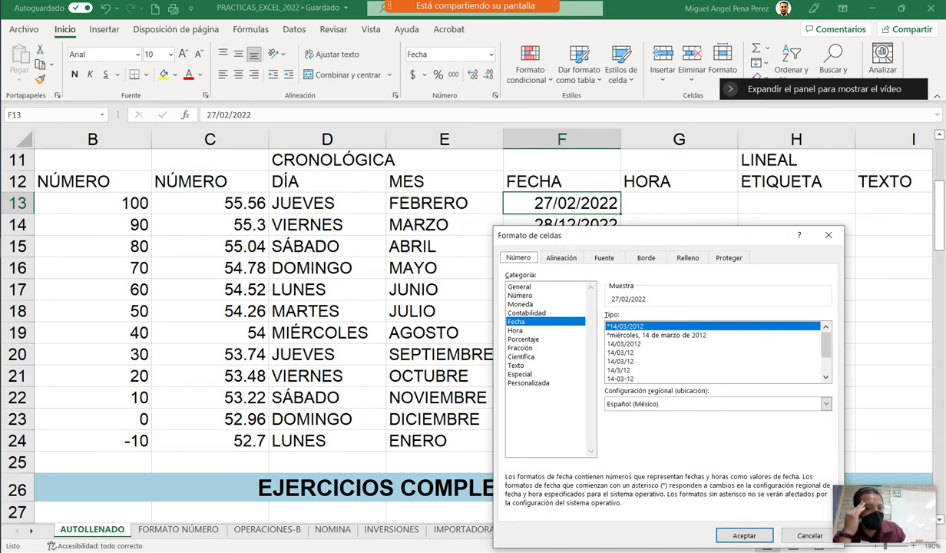
left_click(656, 335)
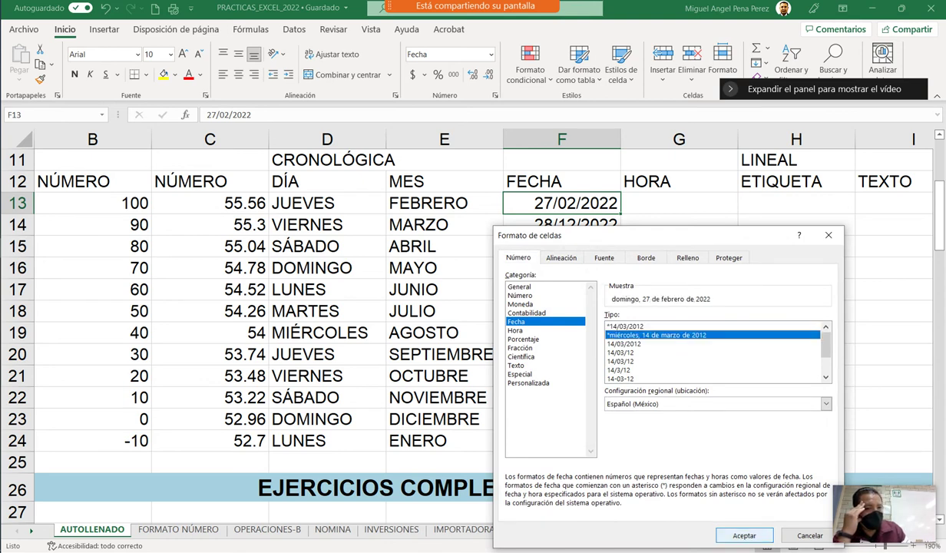
left_click(744, 535)
key("alt+h")
key("o")
key("i")
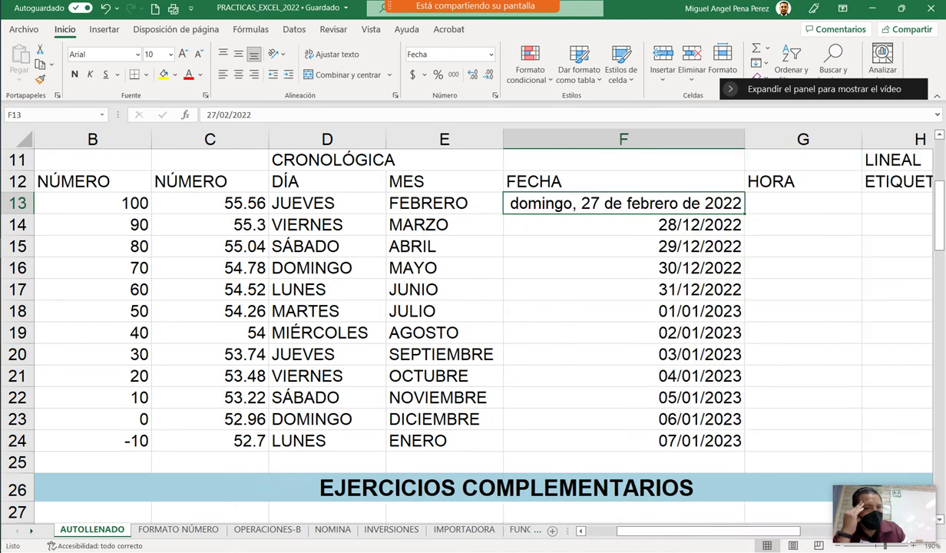
left_click_drag(744, 213, 741, 446)
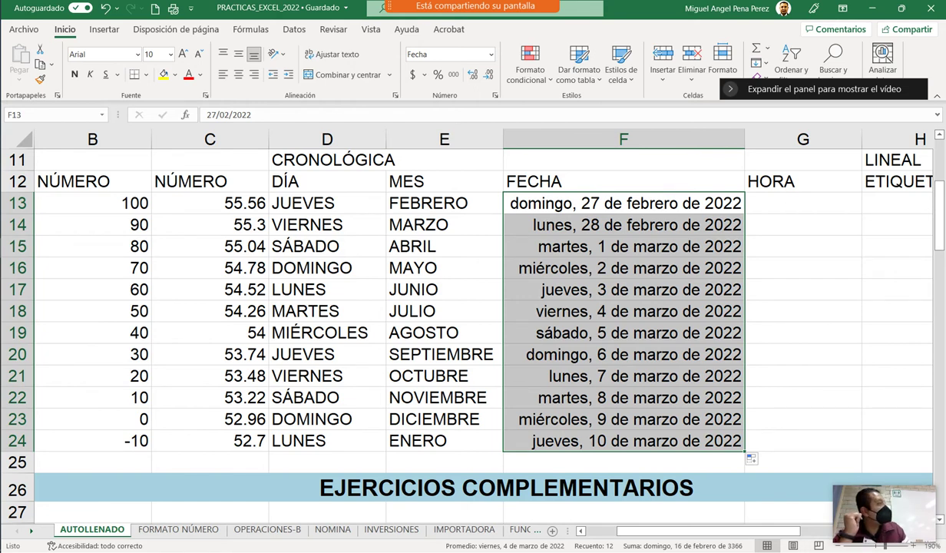
key("ctrl+z")
key("ctrl+z")
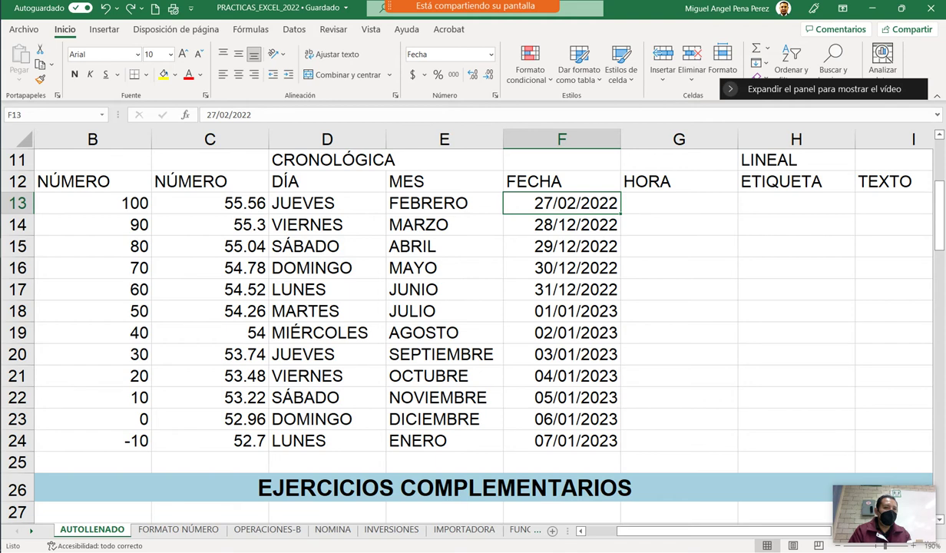
Enter 6:33 in G13, try filling it down to G24, then undo the fill.
left_click(679, 202)
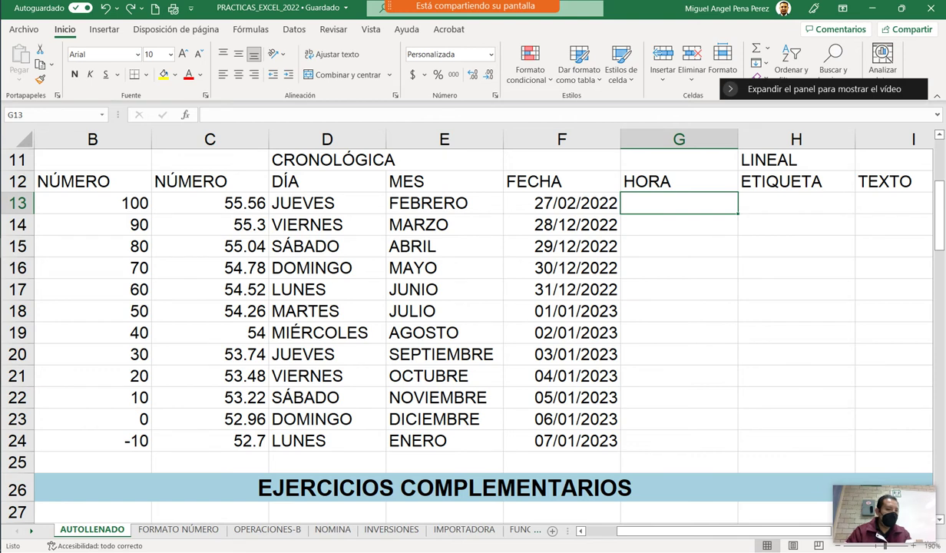
type("6:")
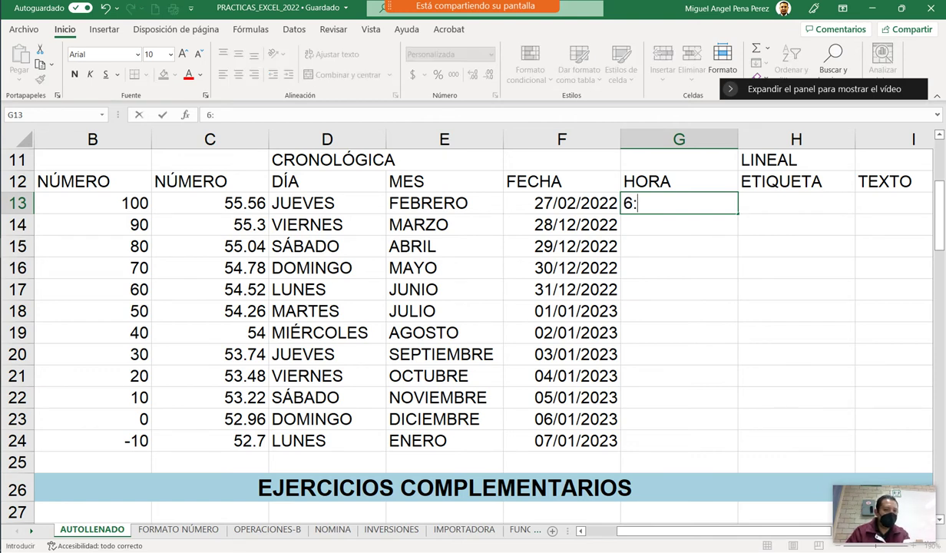
type("33")
key("Return")
left_click(679, 203)
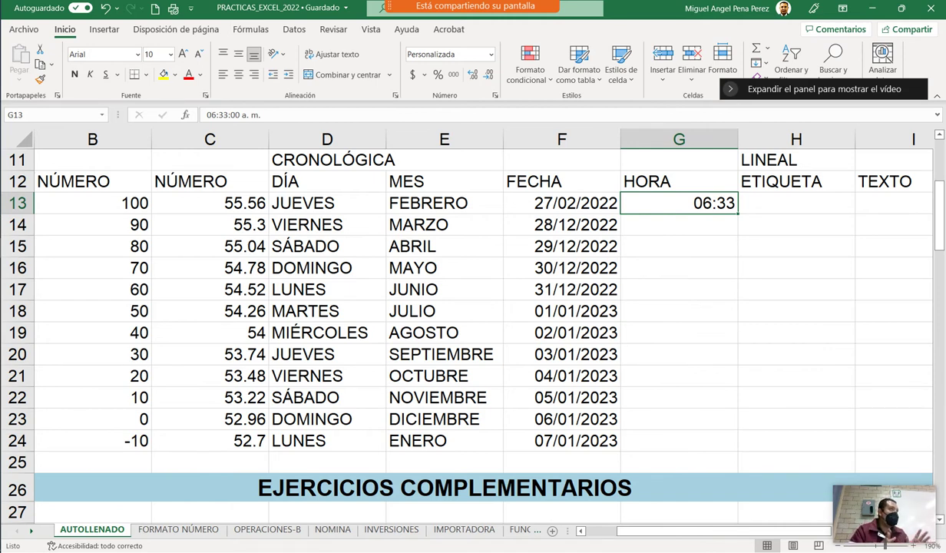
left_click_drag(738, 212, 737, 449)
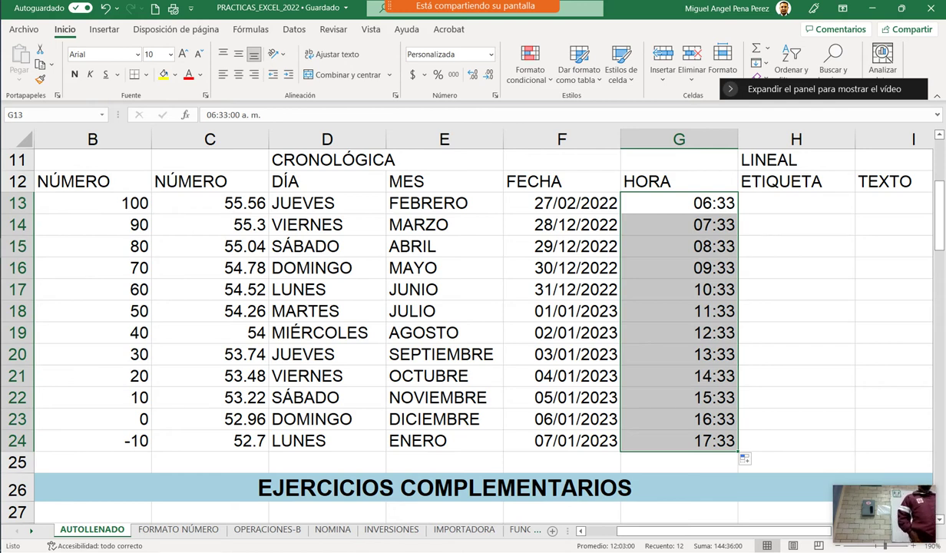
key("ctrl+z")
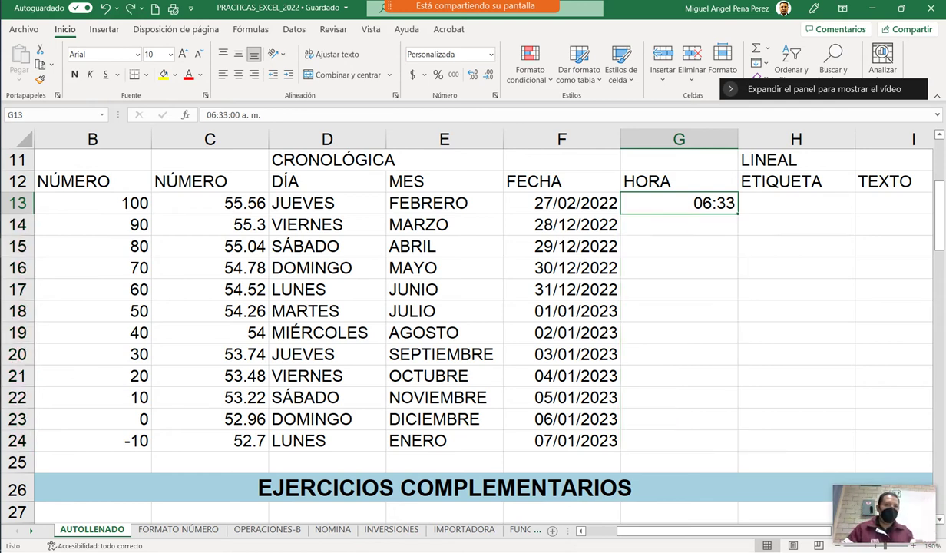
Enter 6:34 in G14 and fill G13:G14 down to G24, reaching 06:44.
left_click(678, 224)
type("6")
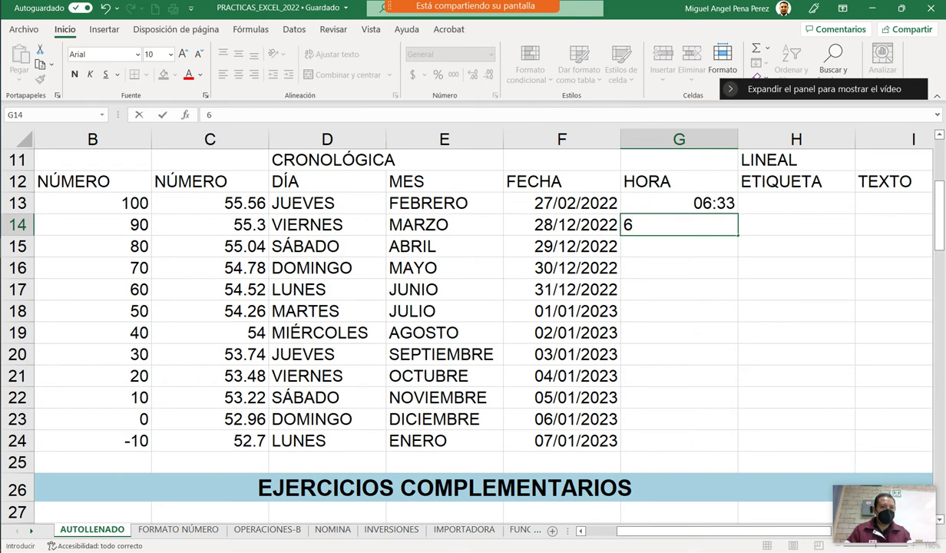
type(":34")
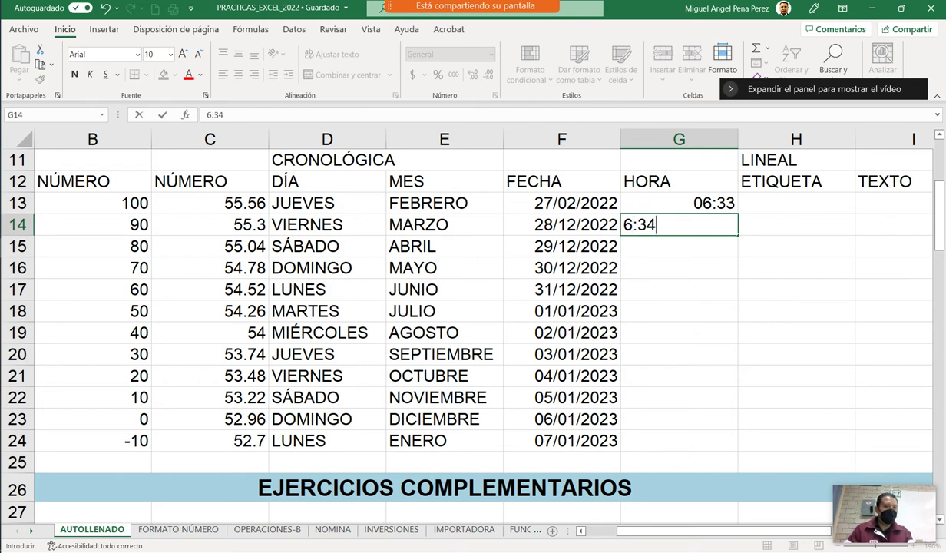
key("Return")
left_click_drag(679, 202, 679, 224)
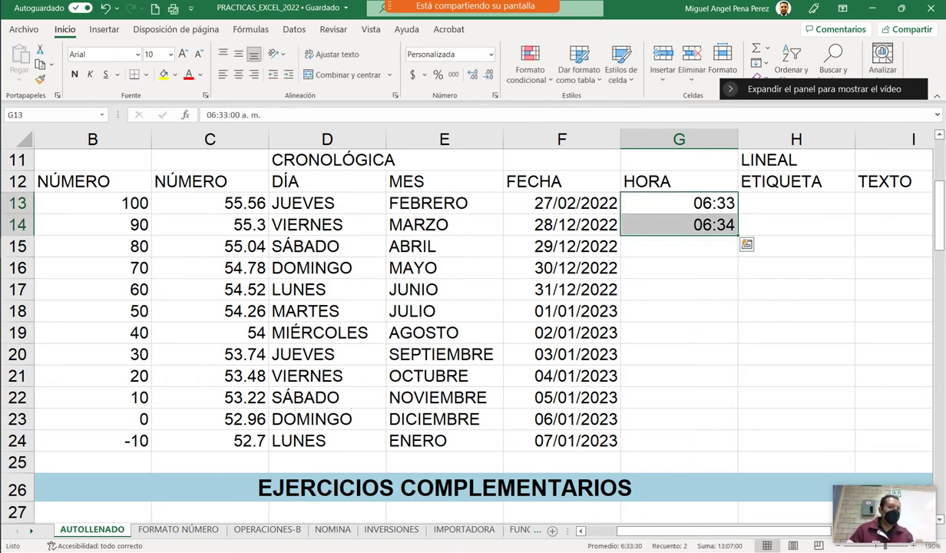
left_click_drag(737, 235, 735, 419)
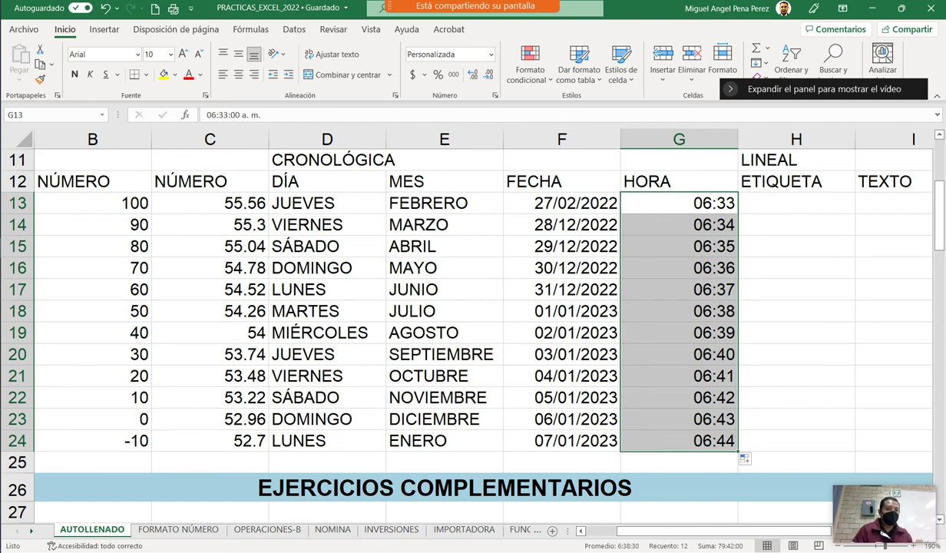
left_click(797, 202)
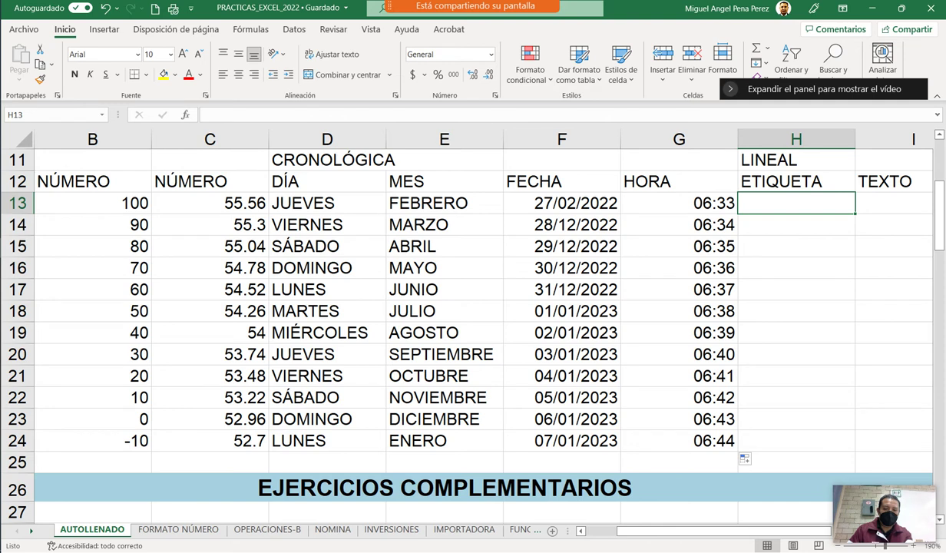
Type LUNITA, LUNOTA and LUNETA into H13, H14 and H15.
type("LUNITA")
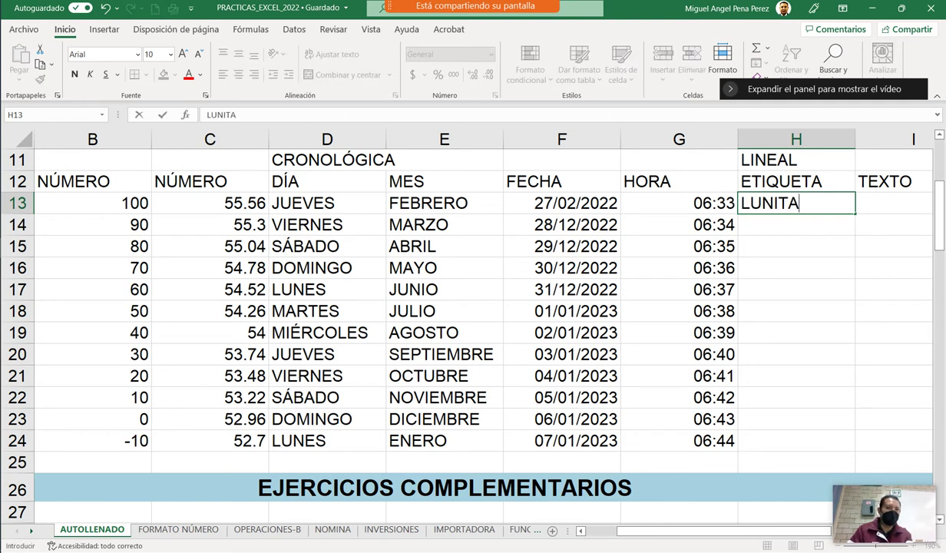
key("Return")
type("LUNO")
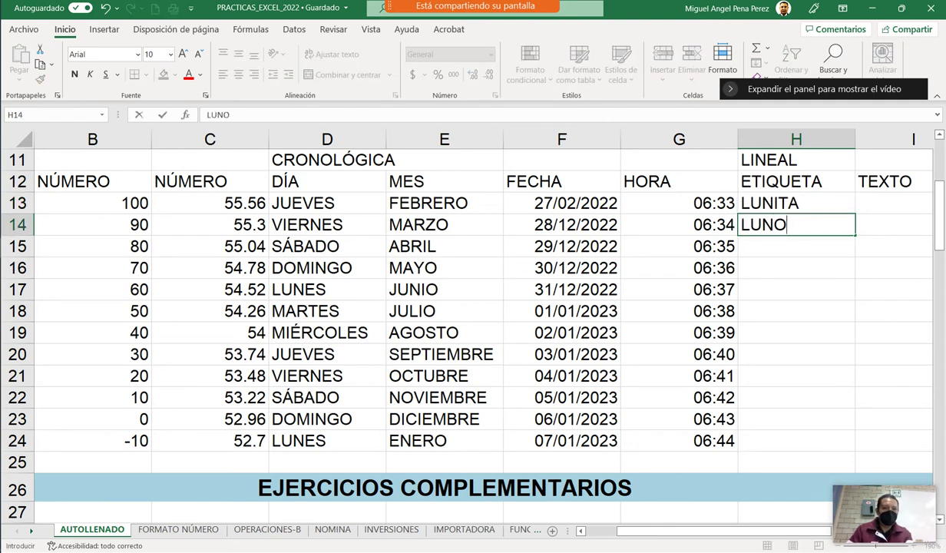
key("BackSpace")
type("OTA")
key("Return")
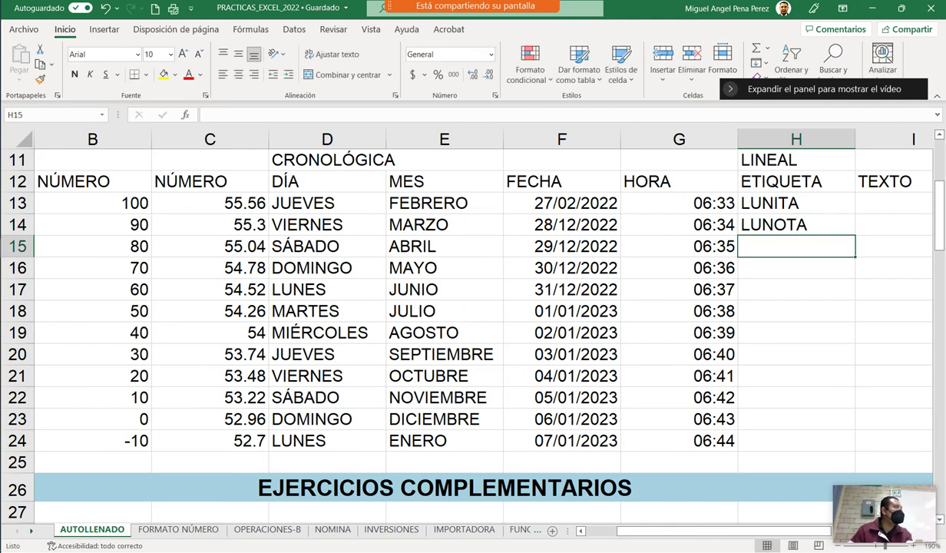
type("LUNETA")
key("Return")
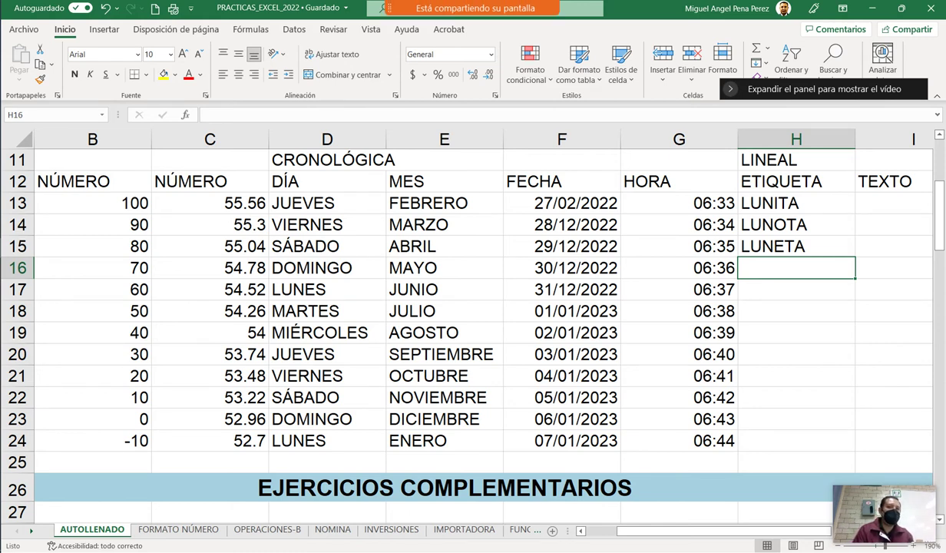
left_click(725, 20)
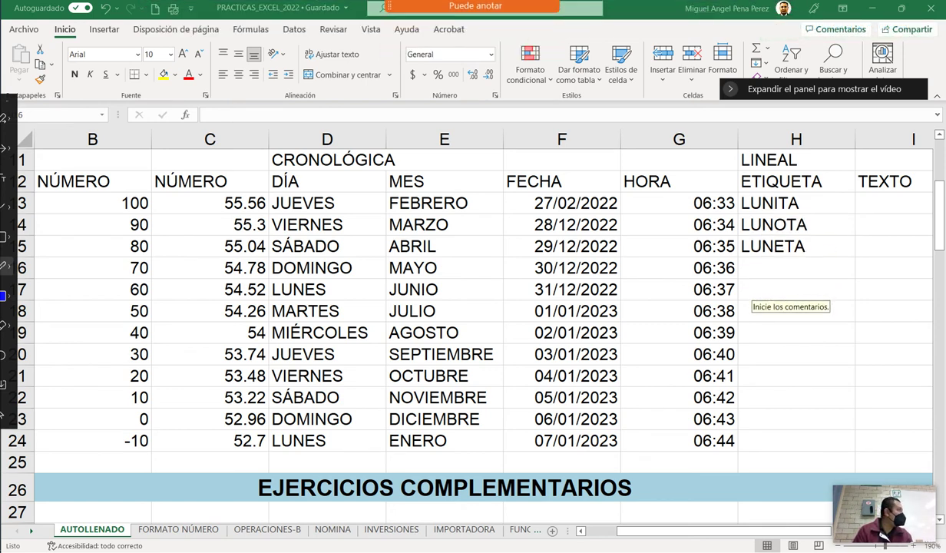
left_click_drag(744, 199, 751, 229)
left_click_drag(760, 195, 751, 256)
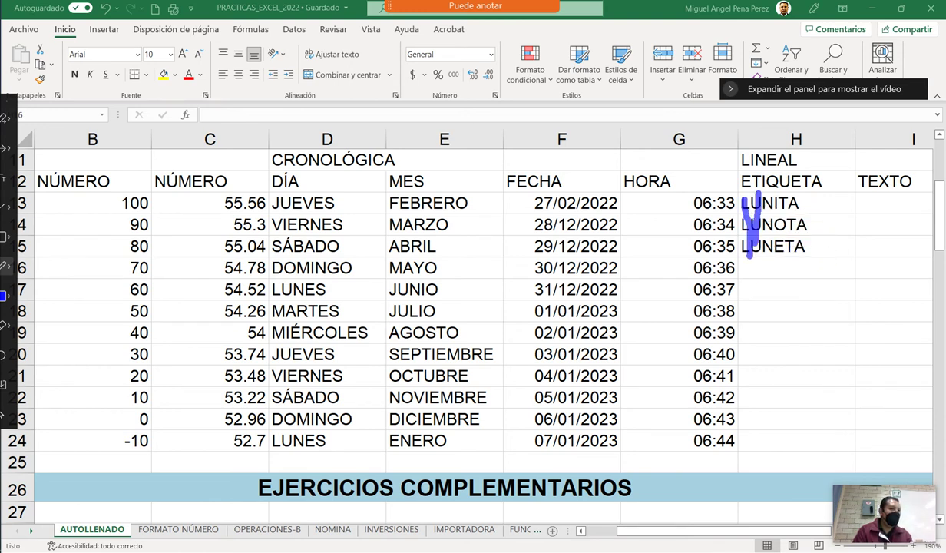
left_click_drag(769, 197, 770, 233)
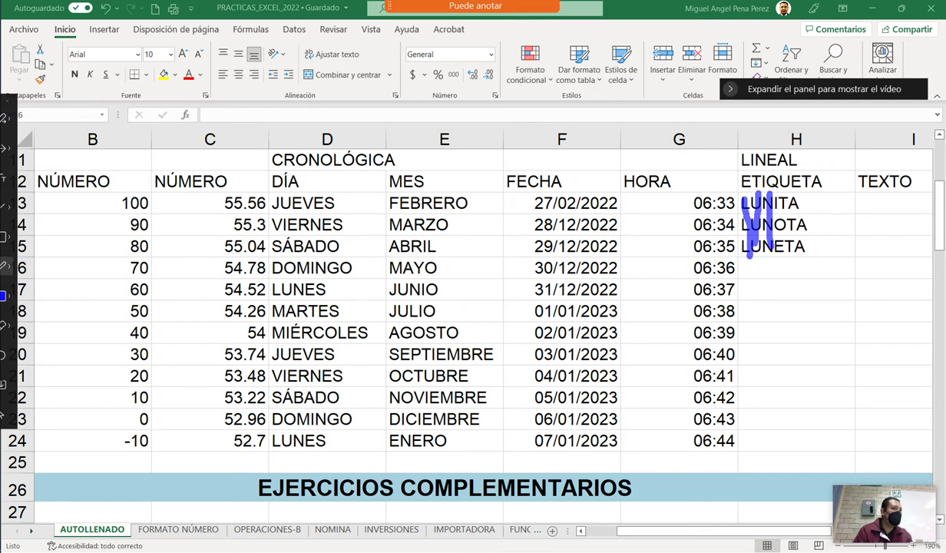
mouse_move(841, 227)
left_mouse_down()
mouse_move(853, 231)
mouse_move(843, 258)
left_mouse_up()
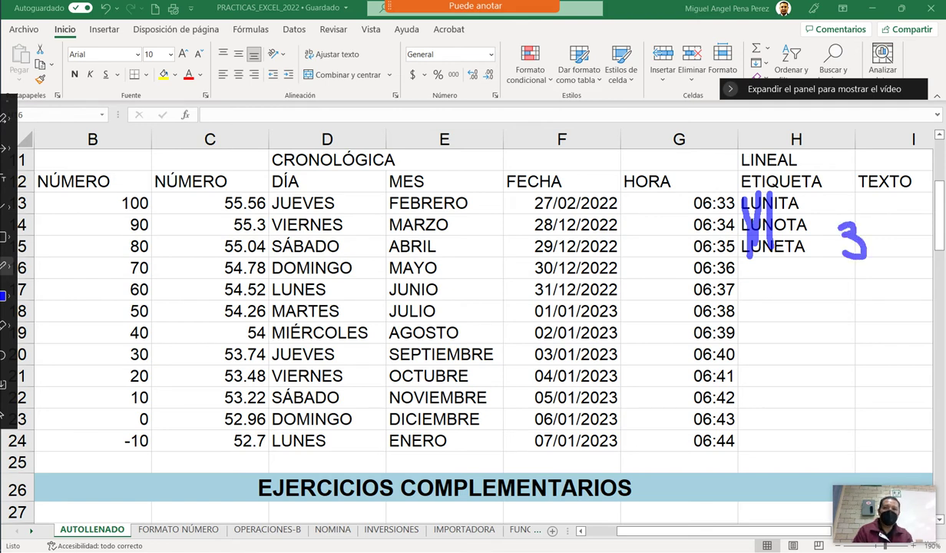
key("Escape")
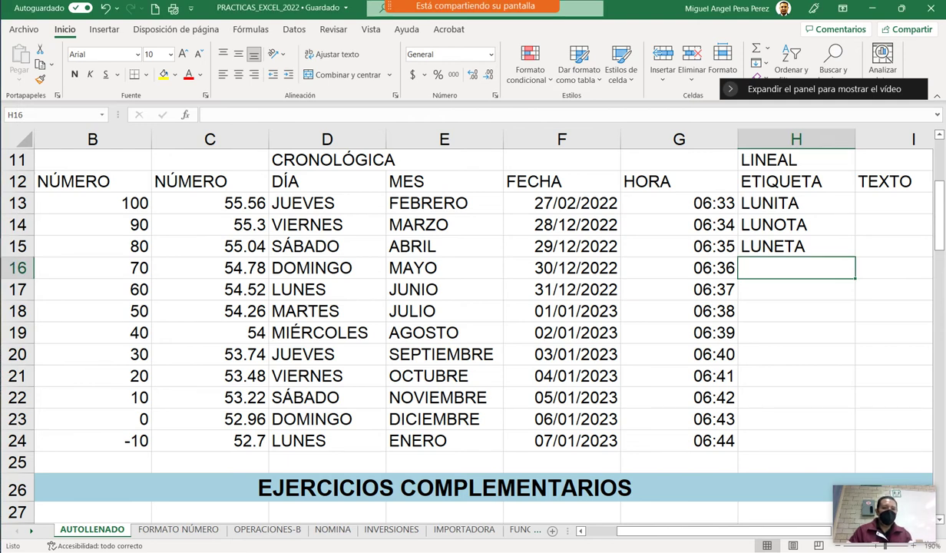
Start typing a new label in H16, then cancel the unfinished entry.
type("L")
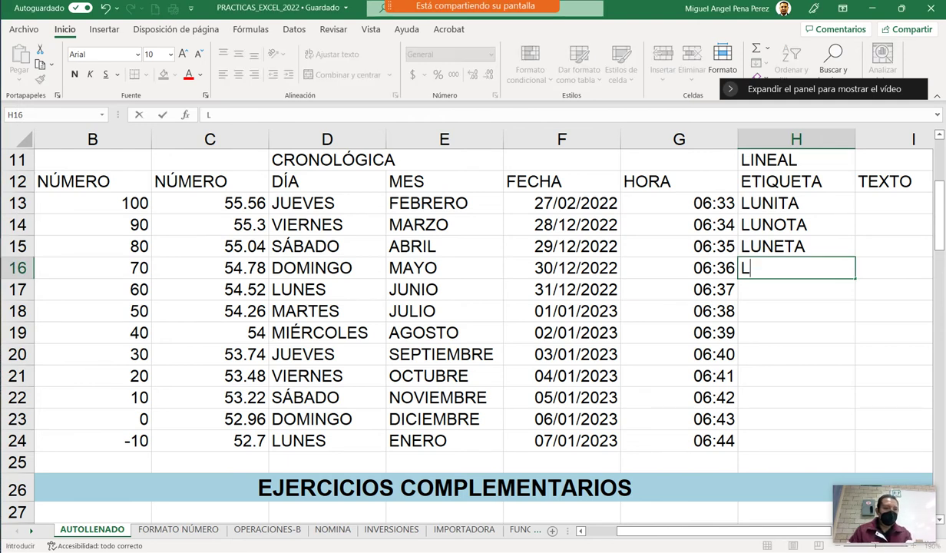
type("UN")
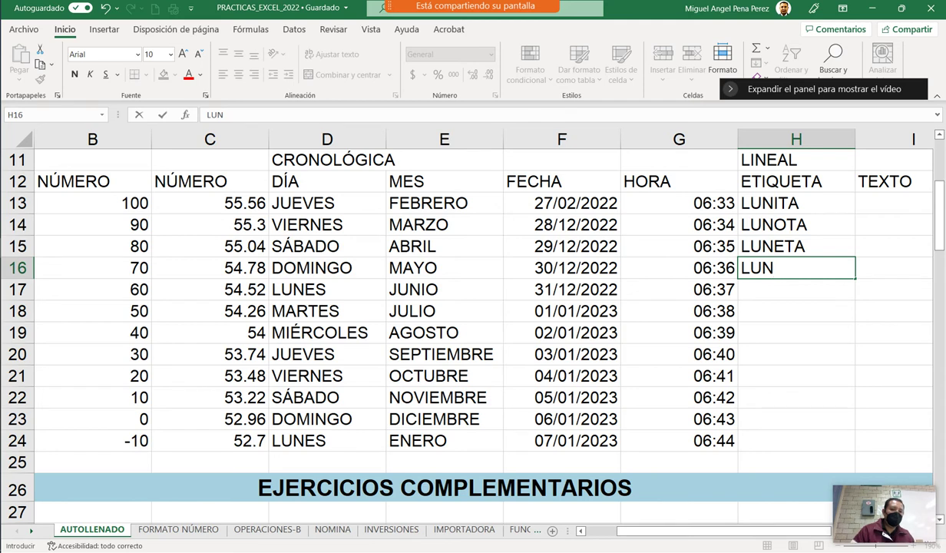
type("I")
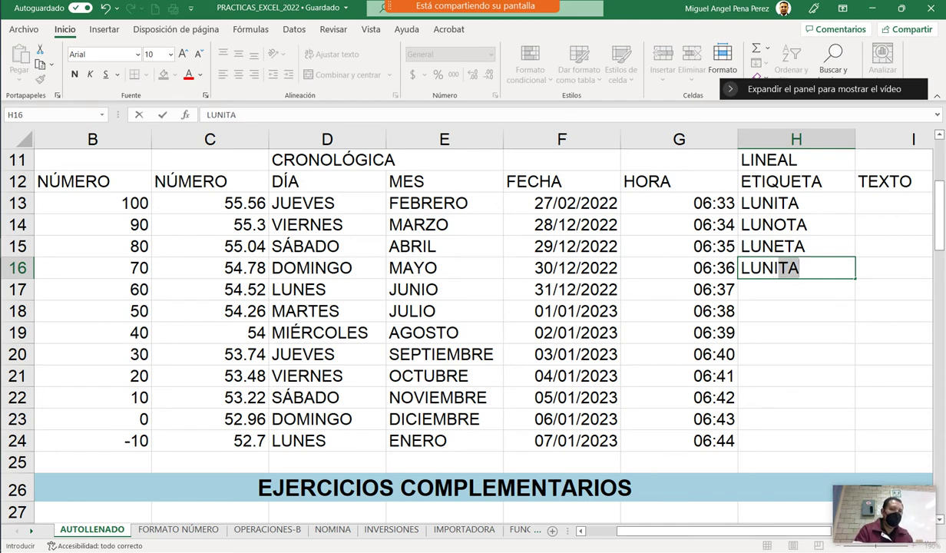
key("BackSpace")
key("BackSpace")
type("O")
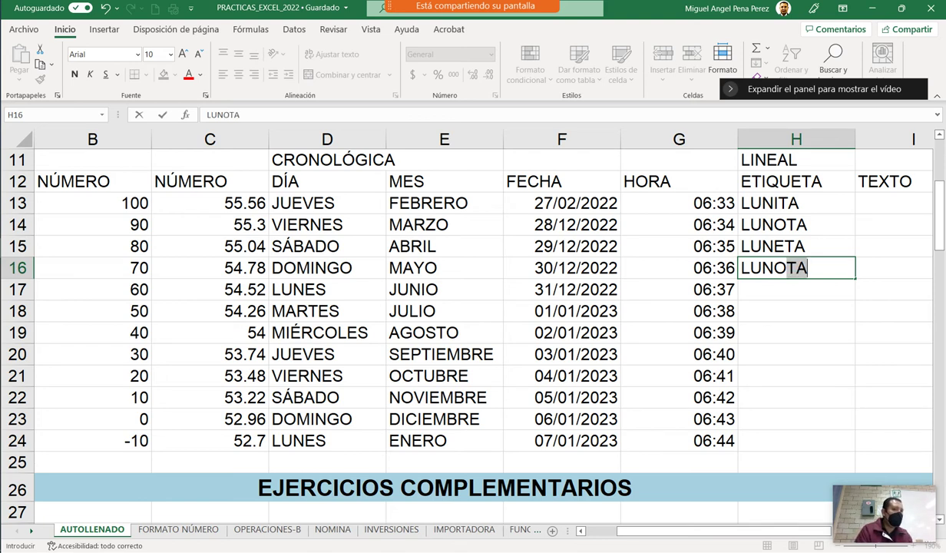
key("BackSpace")
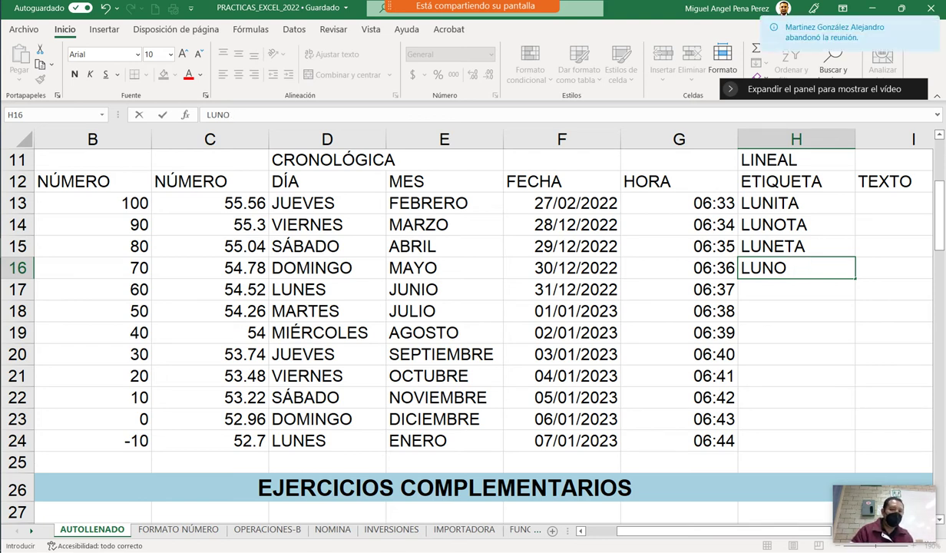
type("E")
key("BackSpace")
key("BackSpace")
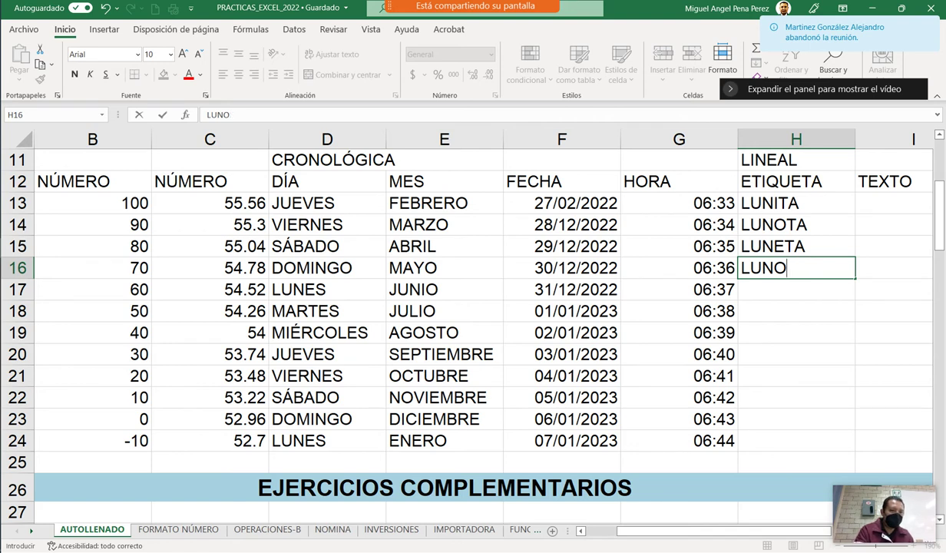
type("E")
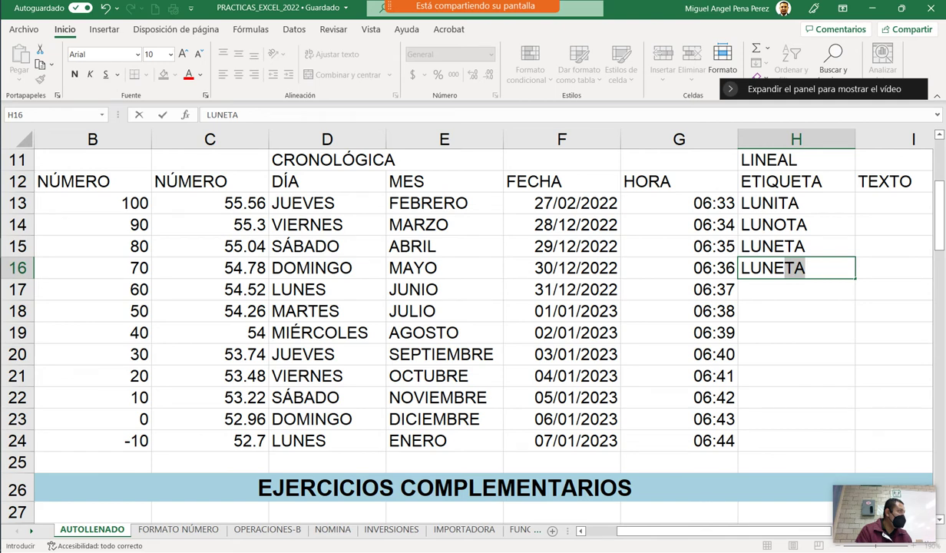
key("Escape")
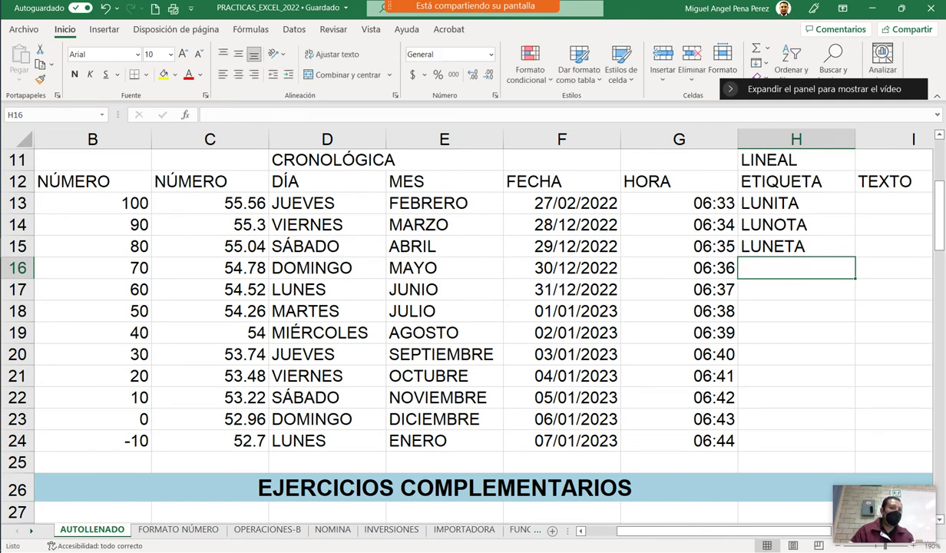
Clear the LUNITA, LUNOTA and LUNETA labels from H13:H15.
key("Up")
key("Delete")
key("Up")
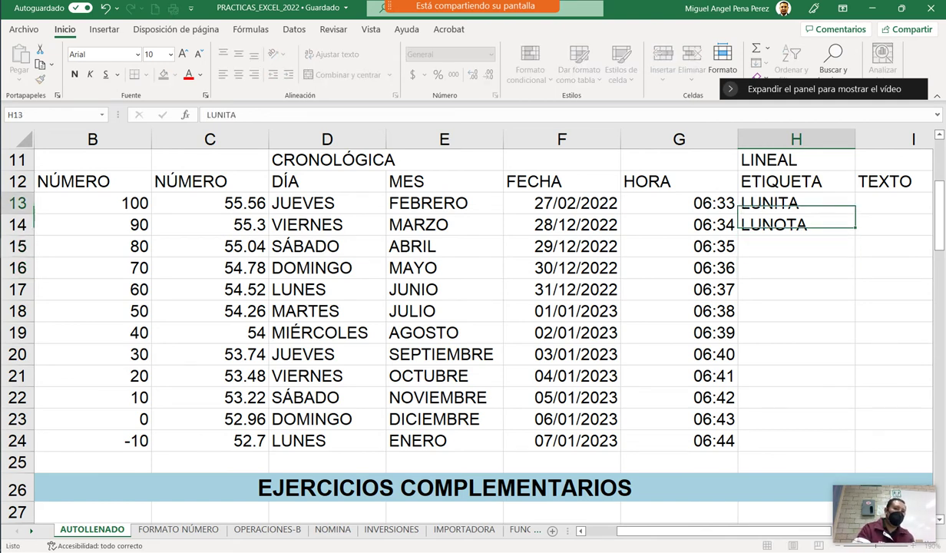
key("Up")
key("BackSpace")
key("Down")
key("Delete")
Enter MATUTINO, VESPERTINO, MATUTINO, VESPERTINO in H13 through H16, using AutoComplete for the last two.
key("Up")
type("MATU")
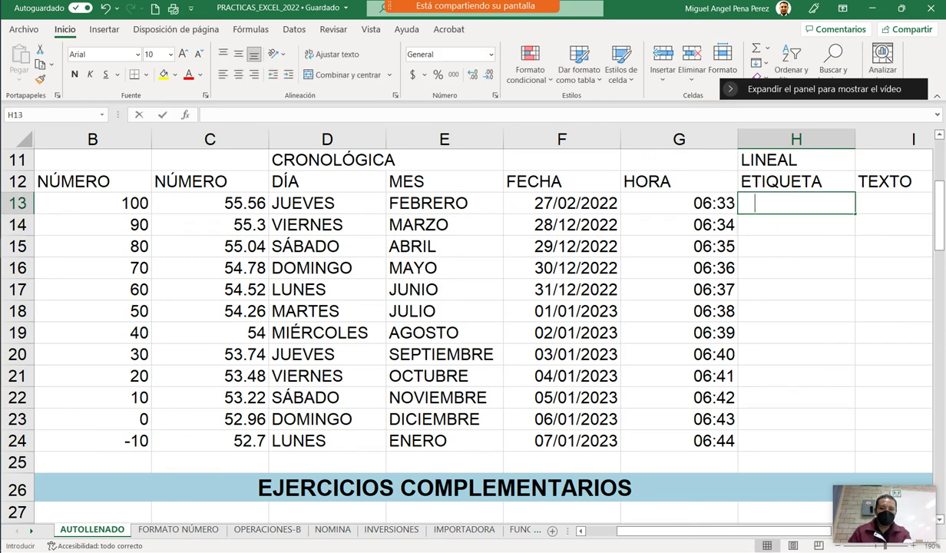
type("TINO")
key("Tab")
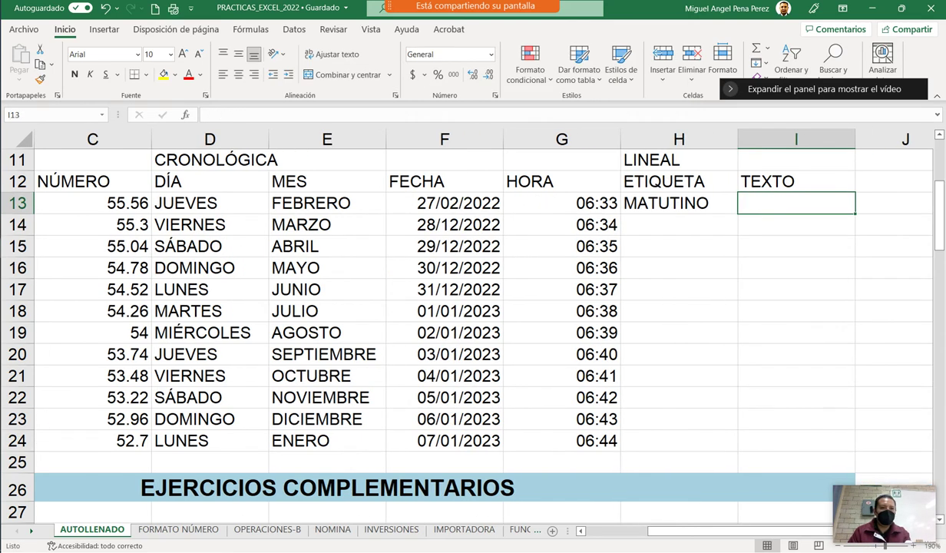
key("Return")
type("VES")
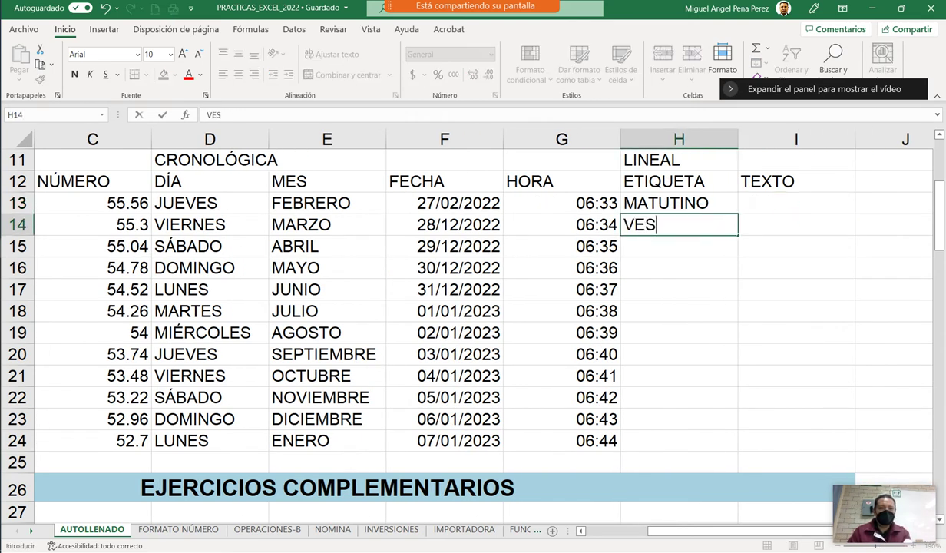
type("PERTINO")
key("Return")
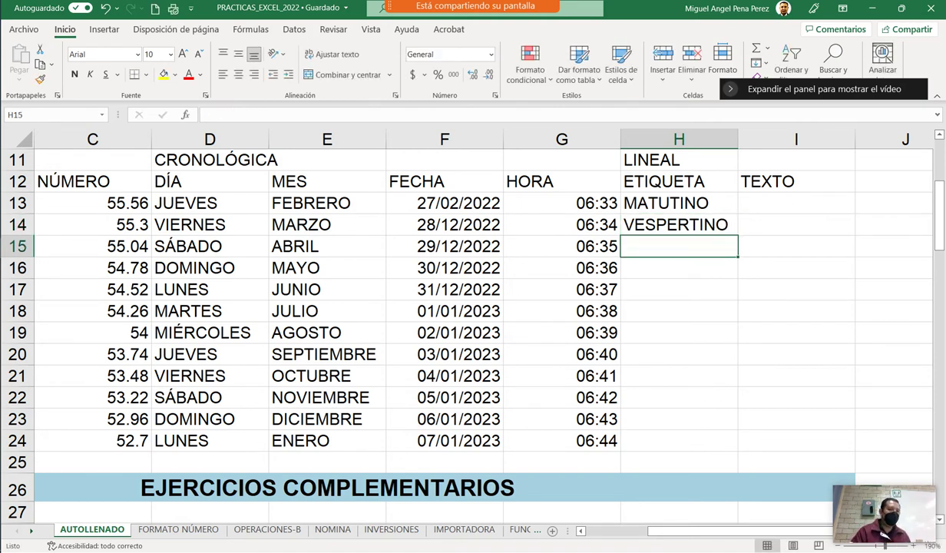
type("M")
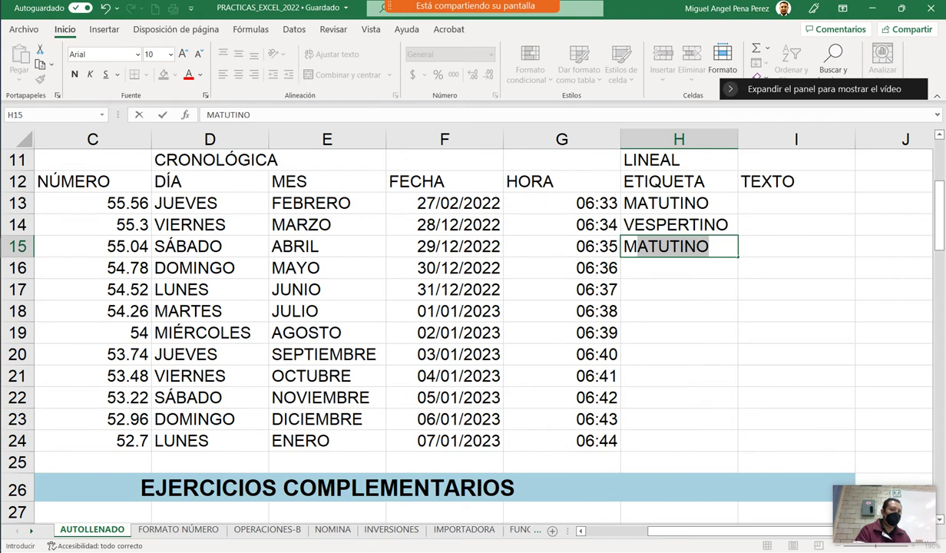
key("Return")
type("VESPERTINO")
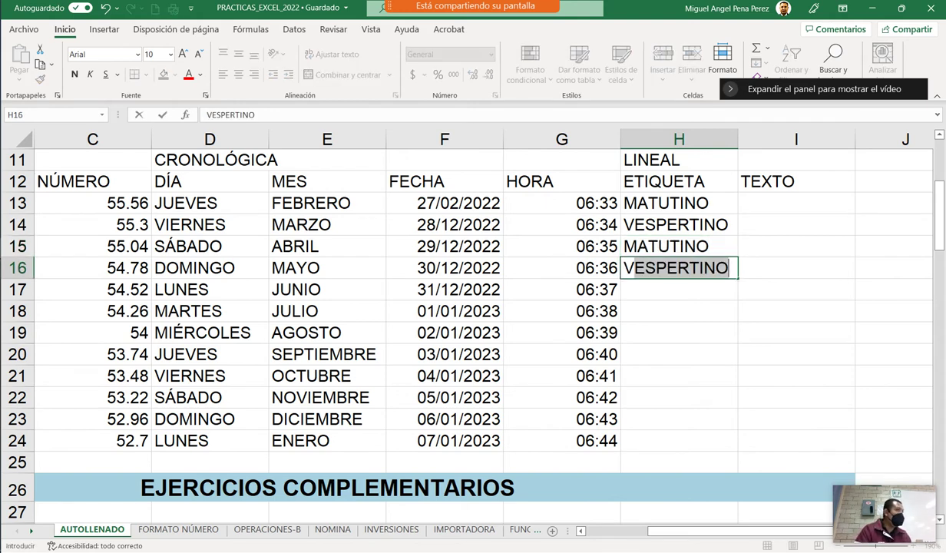
key("Return")
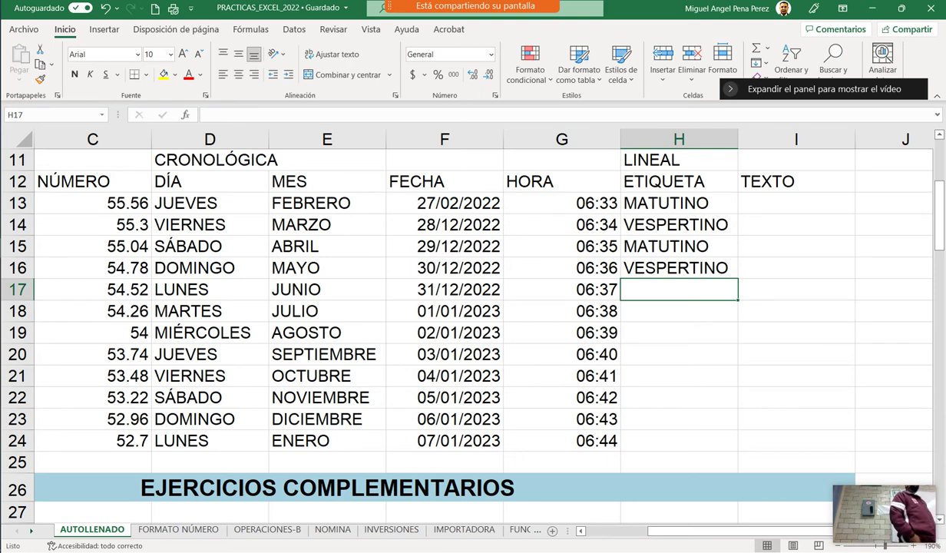
Fill H17:H20 with MATUTINO, MATUTINO, VESPERTINO, MATUTINO via AutoComplete.
type("L")
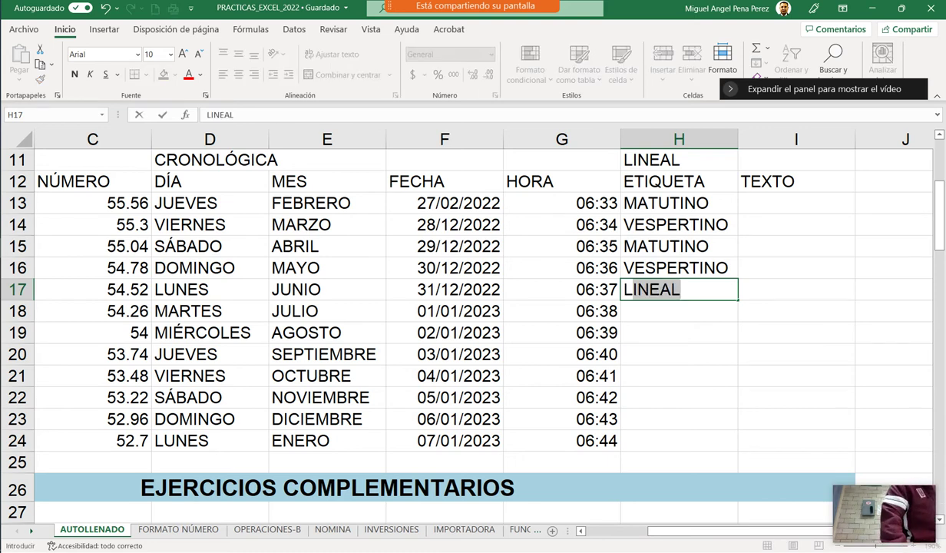
key("BackSpace")
key("BackSpace")
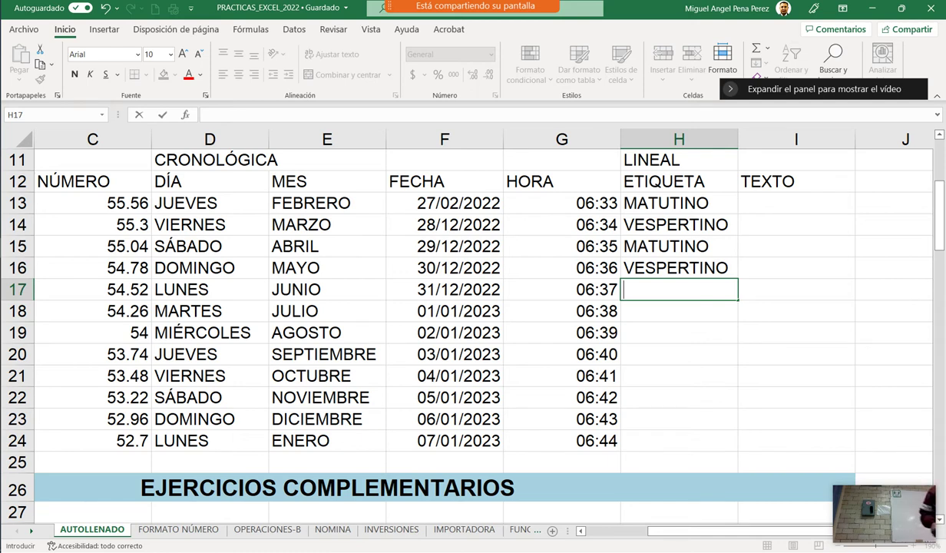
type("MATUTINO")
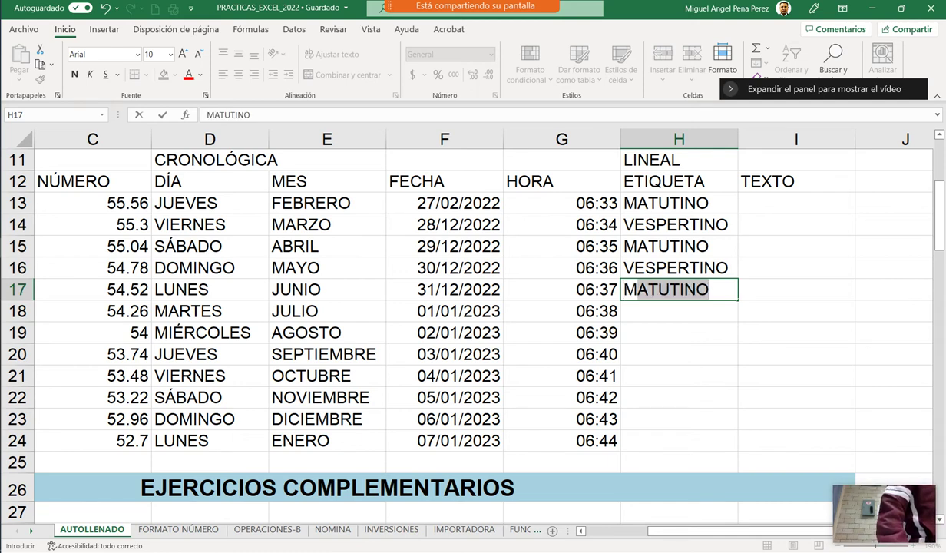
key("Return")
type("M")
key("Return")
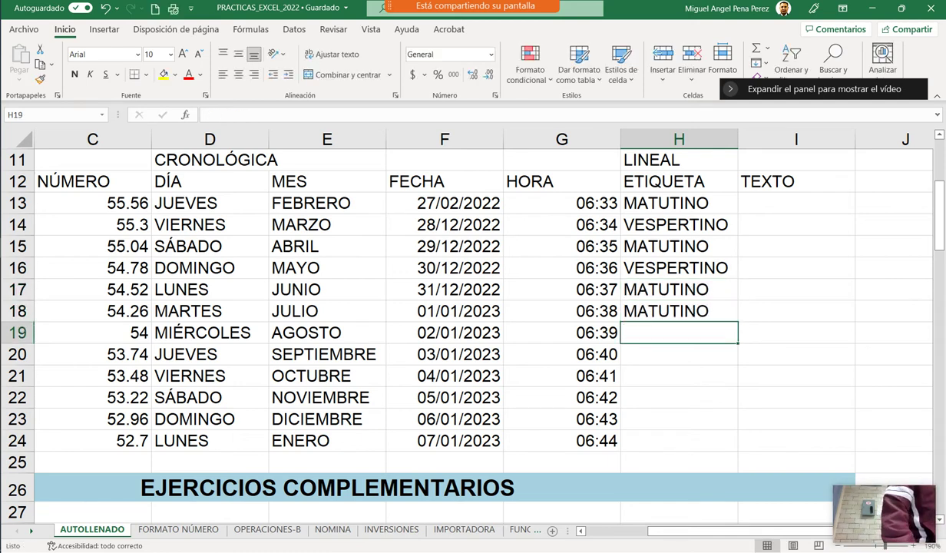
type("VESPERTINO")
key("Return")
type("M")
key("Return")
Fill H21:H24 with VESPERTINO, MATUTINO, MATUTINO, VESPERTINO via AutoComplete.
type("V")
key("Return")
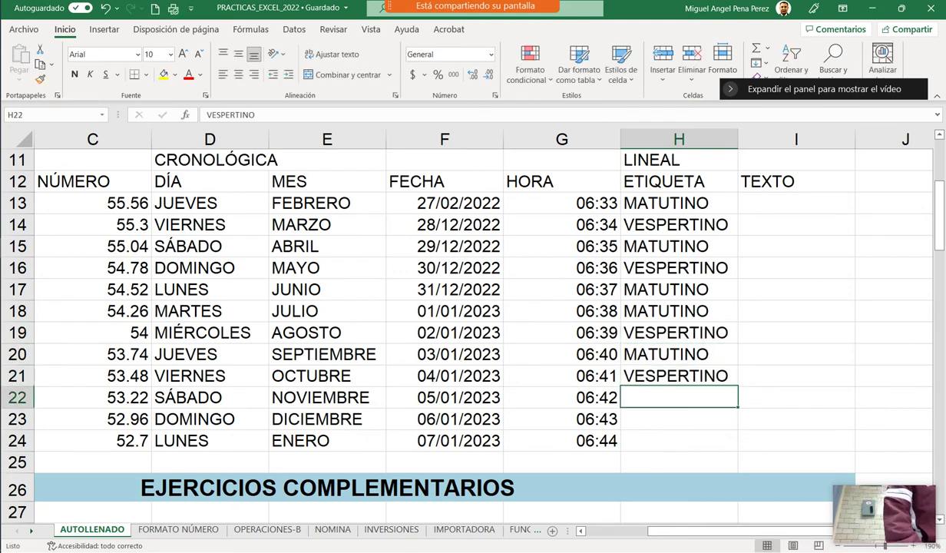
type("M")
key("Return")
type("M")
key("Return")
type("V")
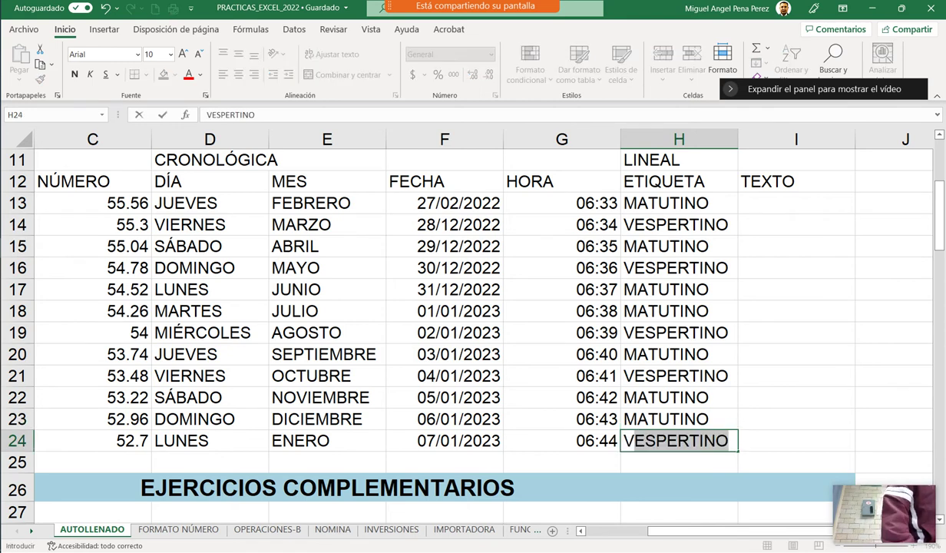
key("Return")
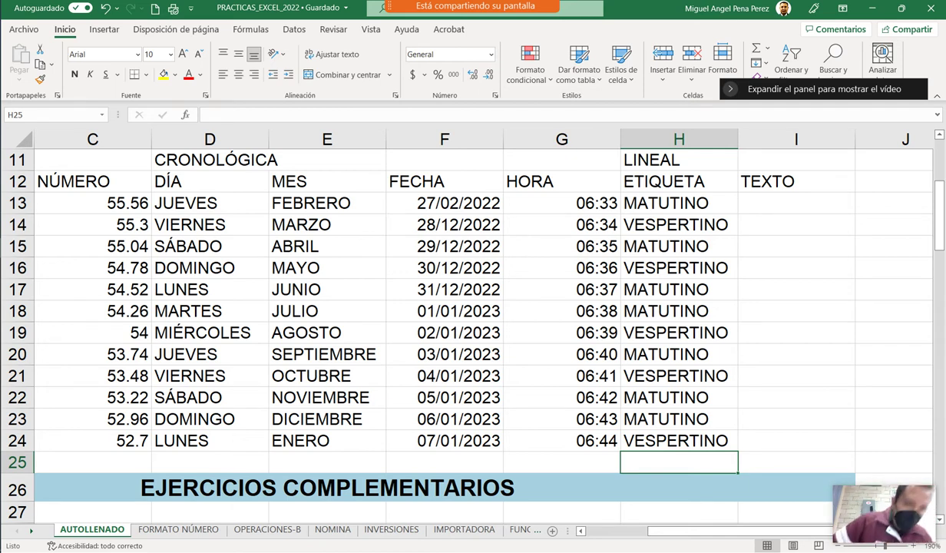
Enter M1 in I13 and M2 in I14.
left_click(793, 211)
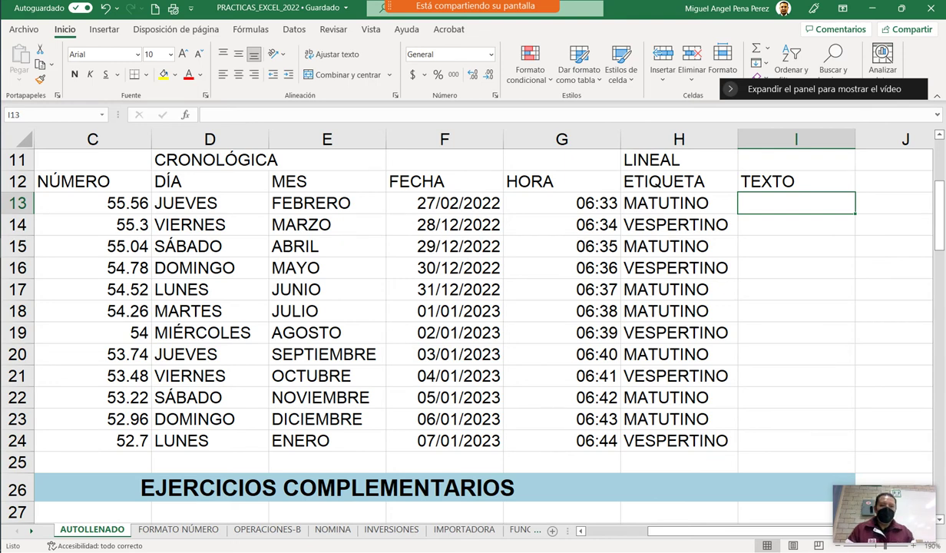
type("M1")
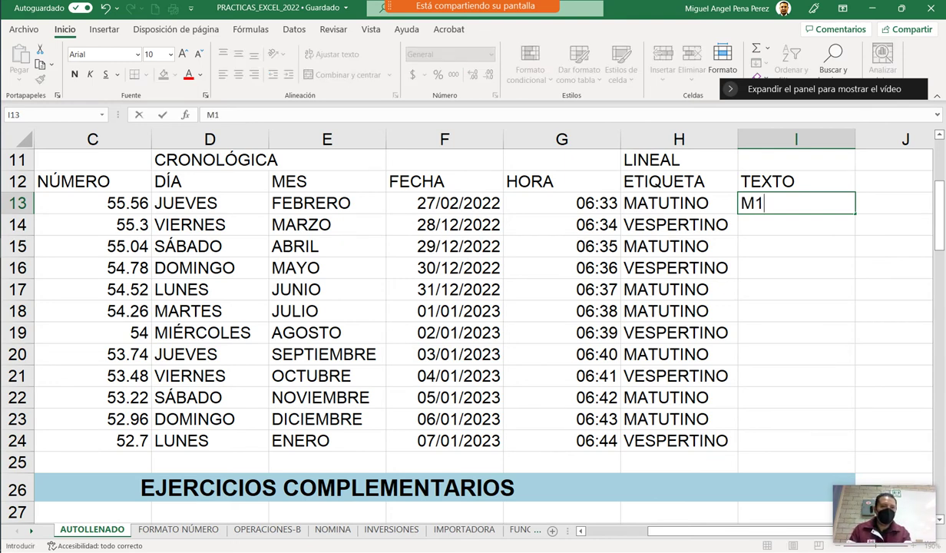
key("Return")
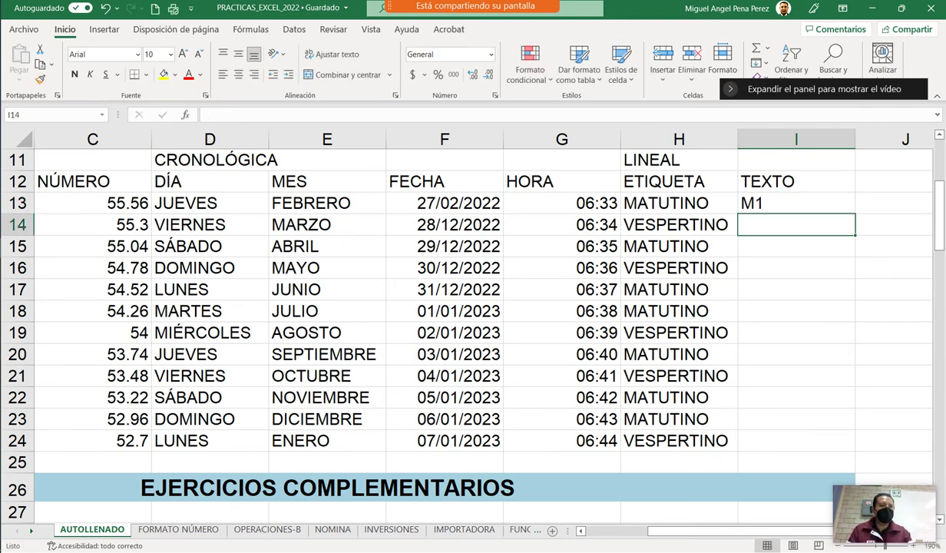
type("M2")
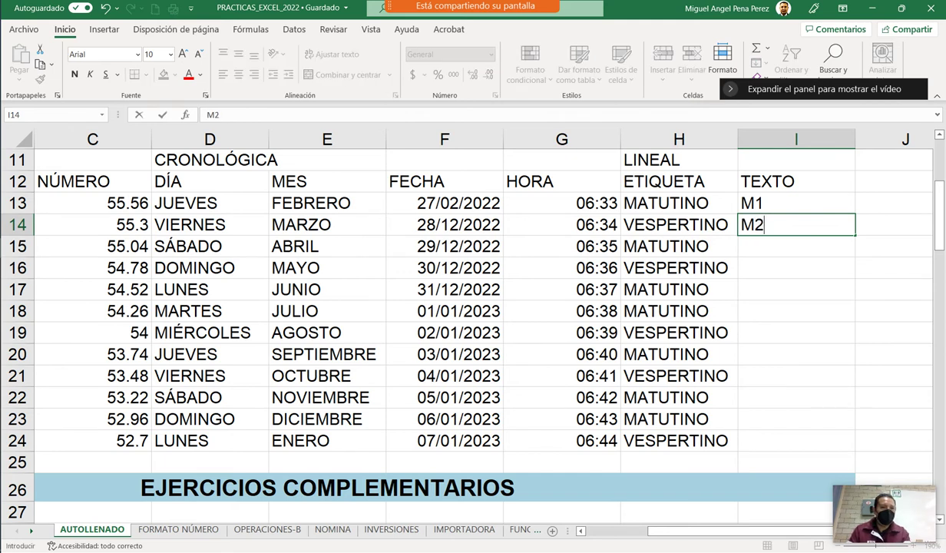
key("Return")
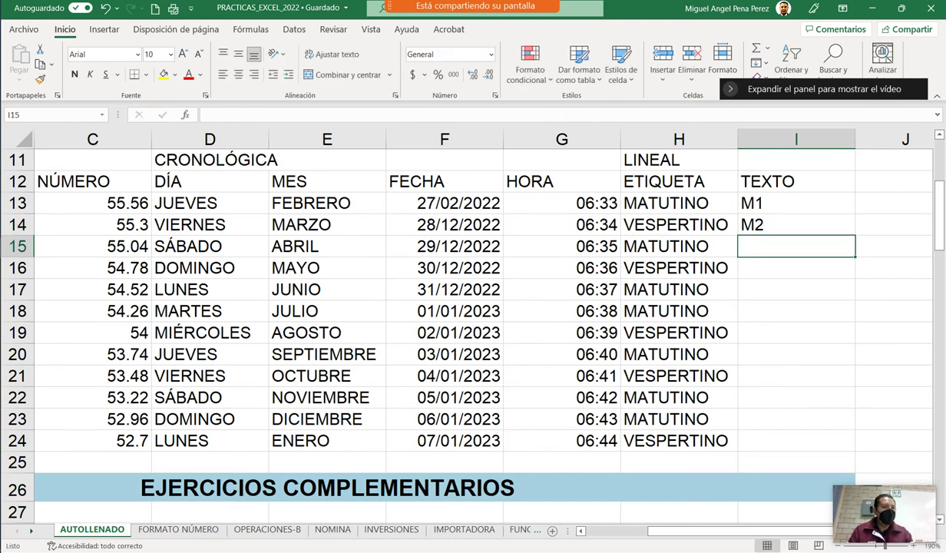
Fill the M1–M2 pair down to I24, producing M1 through M12.
left_click_drag(795, 203, 795, 224)
left_click_drag(854, 235, 855, 452)
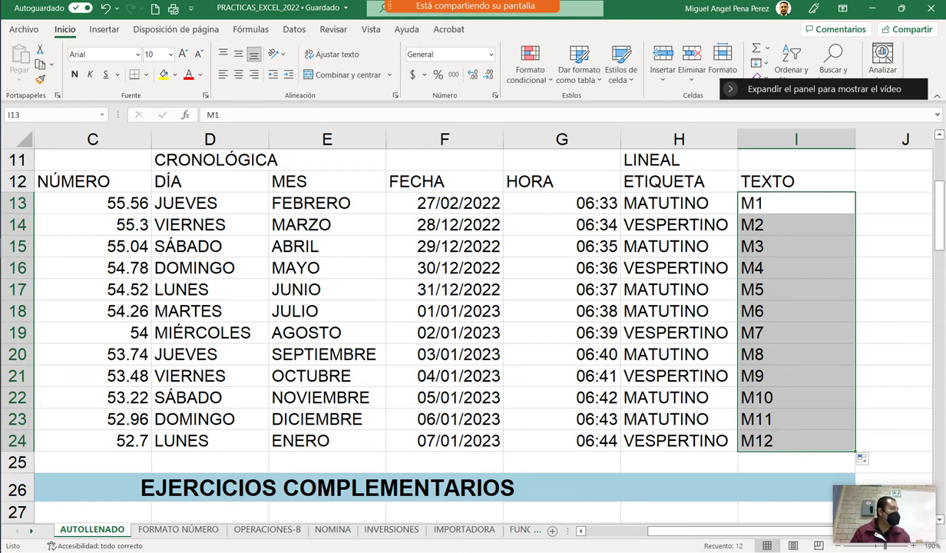
left_click(796, 311)
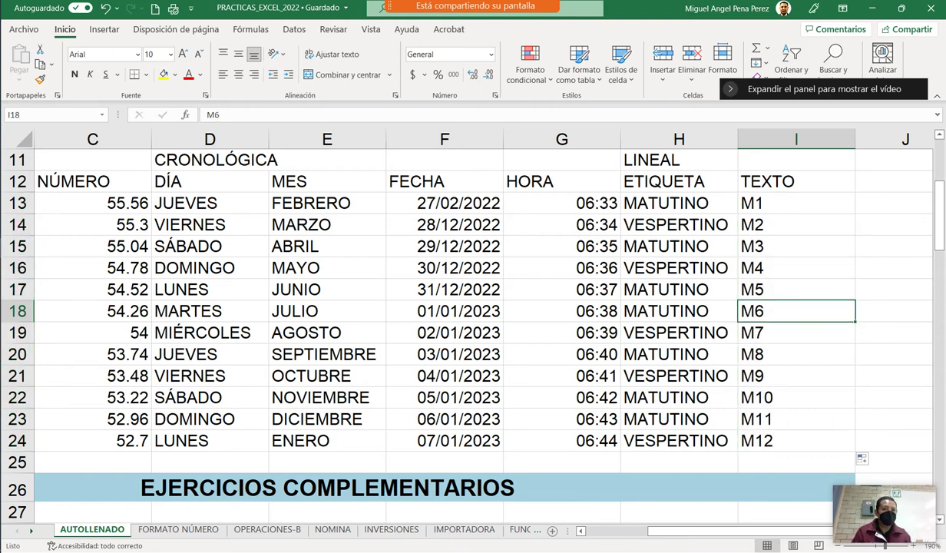
Enter 129 in B29, next to the 128 in A29.
scroll(460, 322, "down", 5)
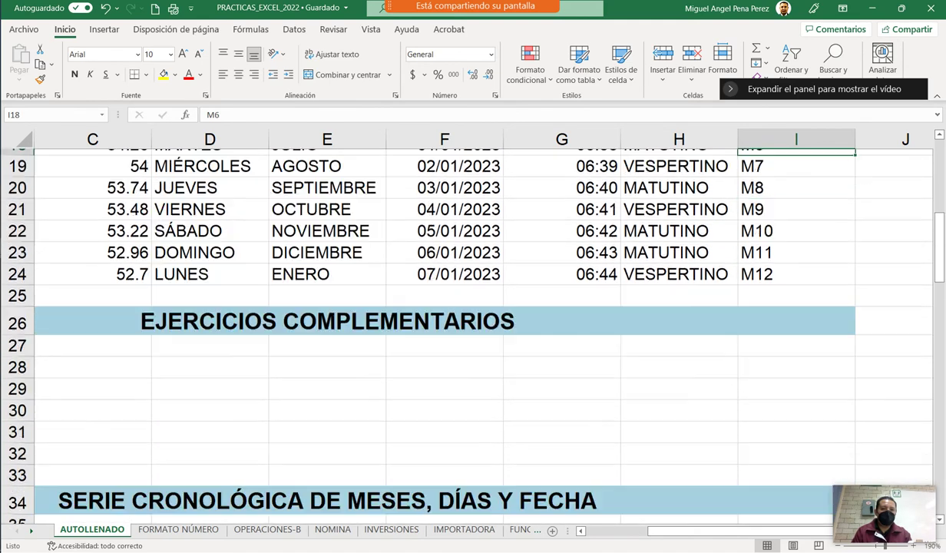
scroll(461, 322, "up", 2)
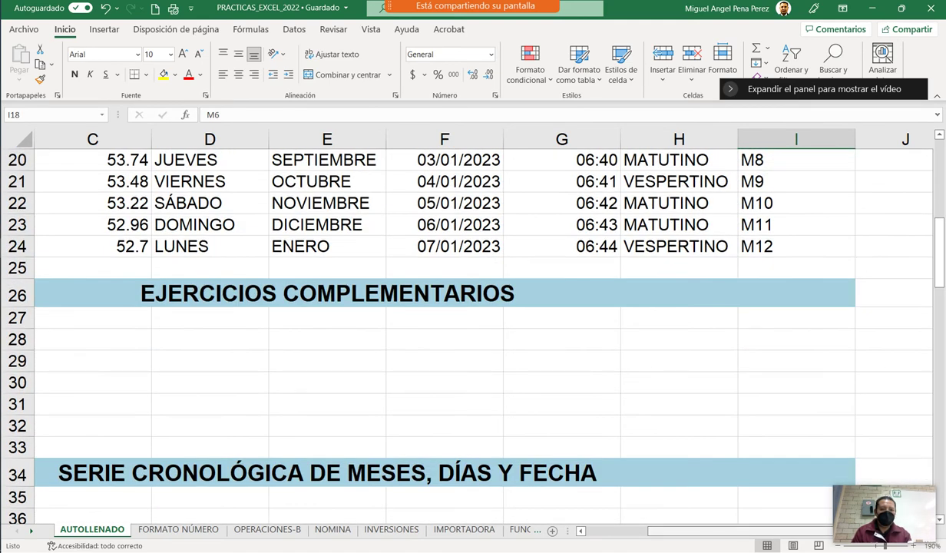
scroll(473, 322, "left", 2)
left_click(210, 382)
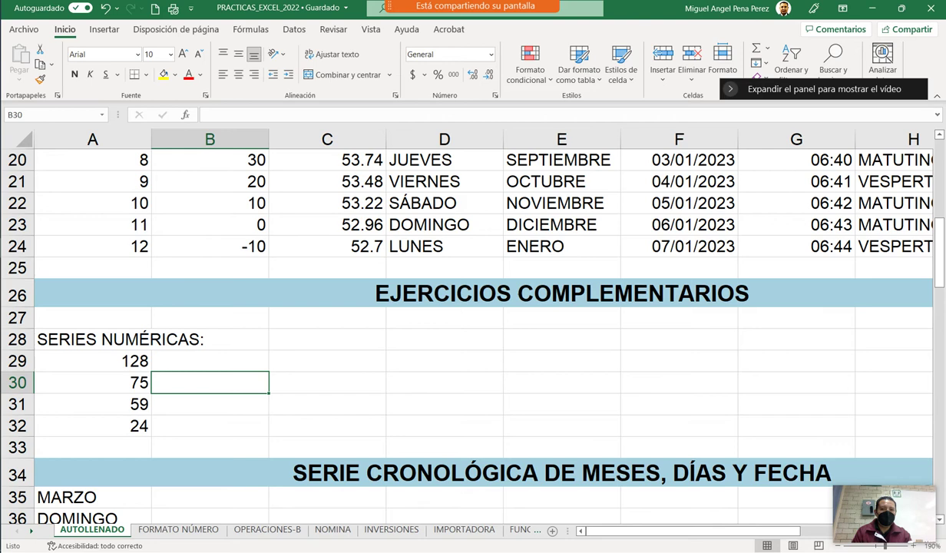
left_click(210, 360)
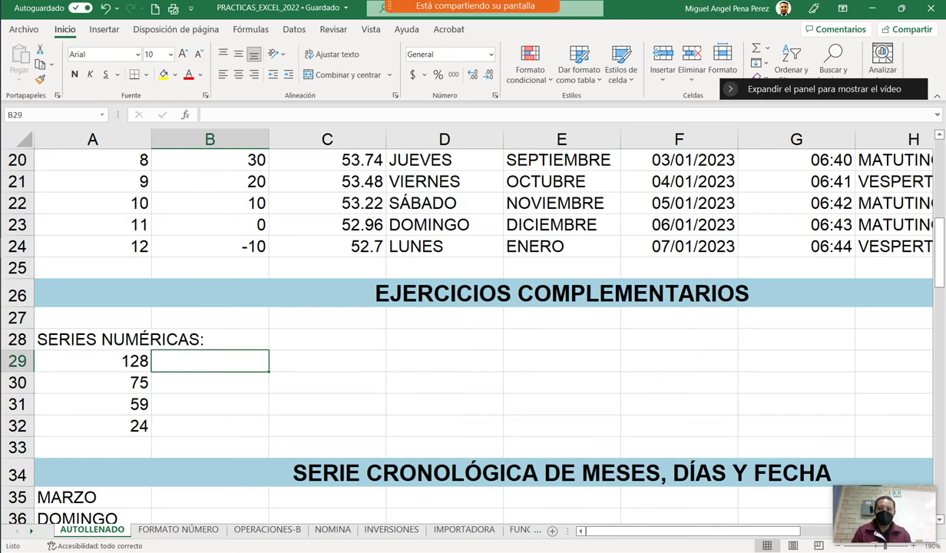
scroll(461, 322, "down", 3)
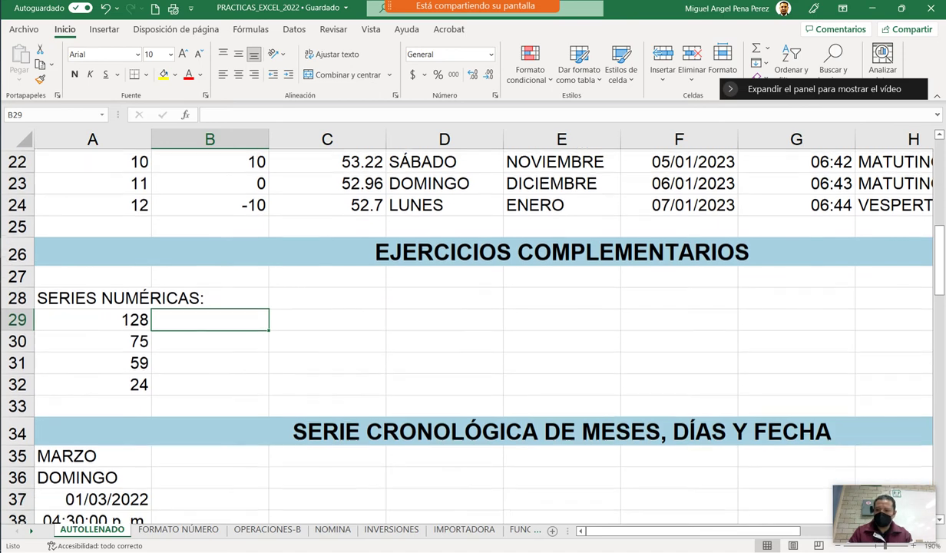
scroll(461, 323, "up", 2)
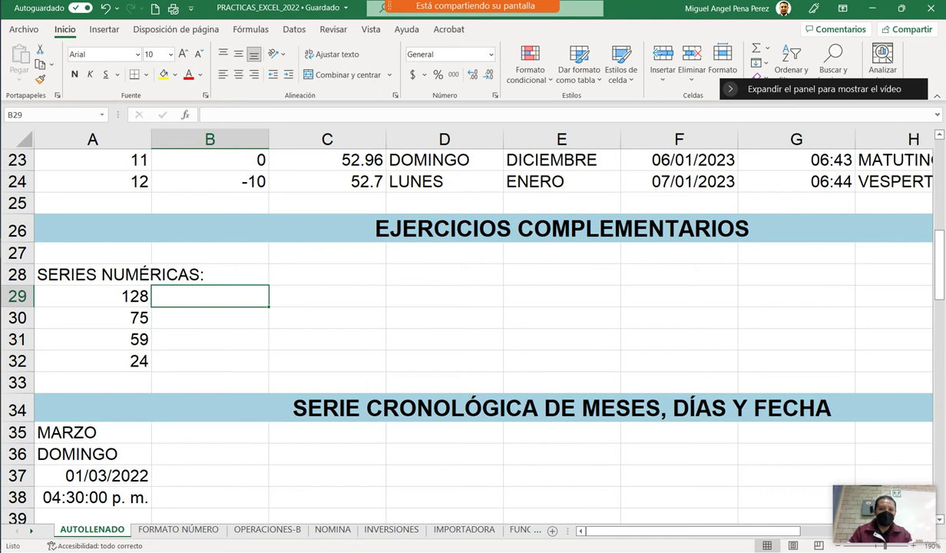
type("129")
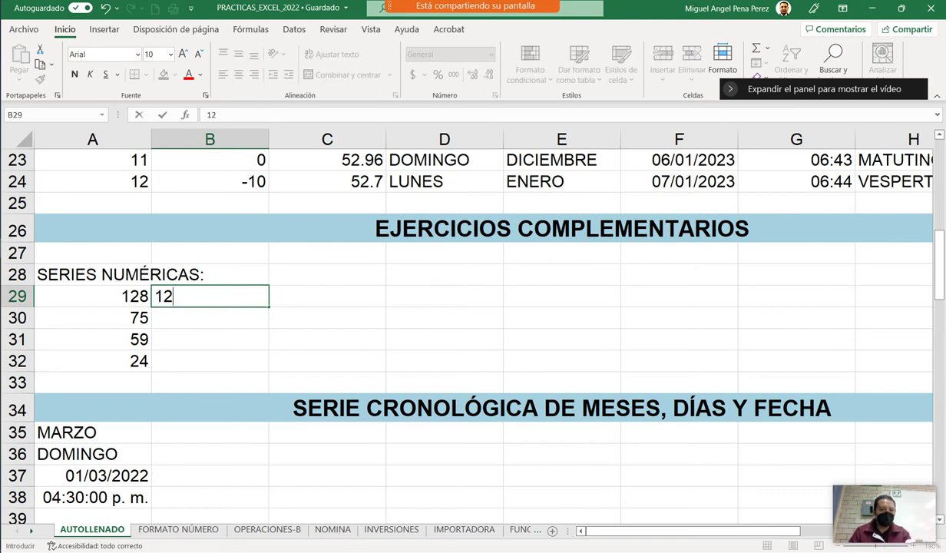
key("Return")
Autofill the 128, 129 pair across row 29 to 136 in I29.
left_click_drag(92, 296, 209, 296)
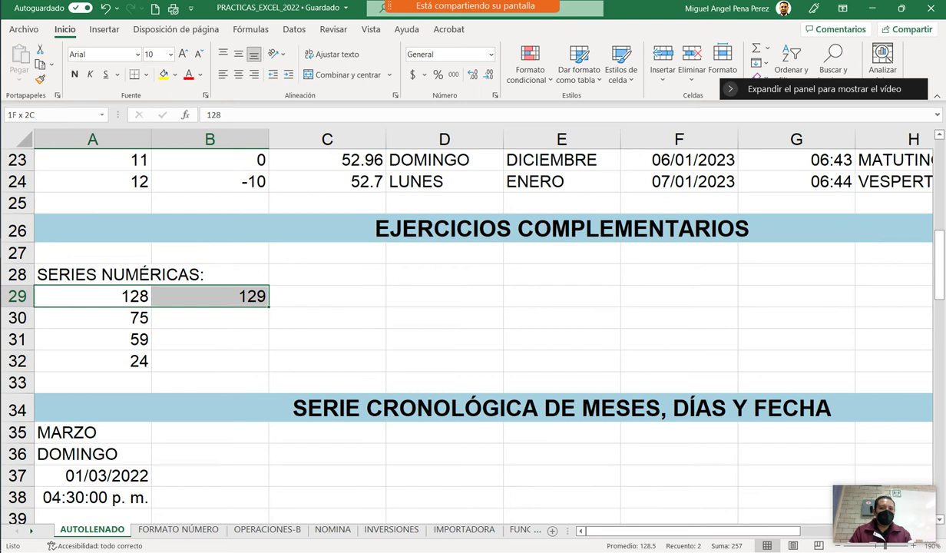
left_click(92, 296)
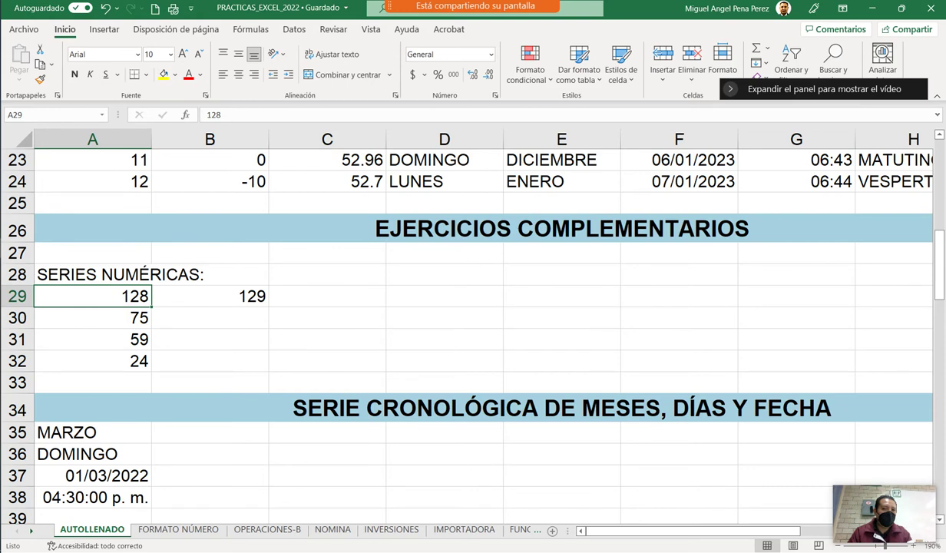
key("shift+Right")
left_click_drag(269, 307, 614, 308)
scroll(614, 307, "down", 2, "ctrl")
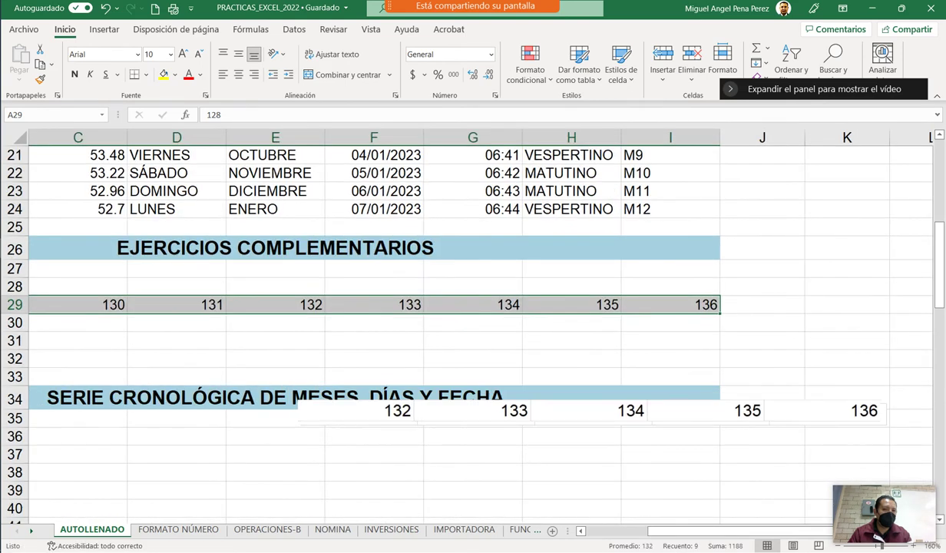
scroll(614, 307, "down", 1, "ctrl")
left_click_drag(691, 530, 629, 530)
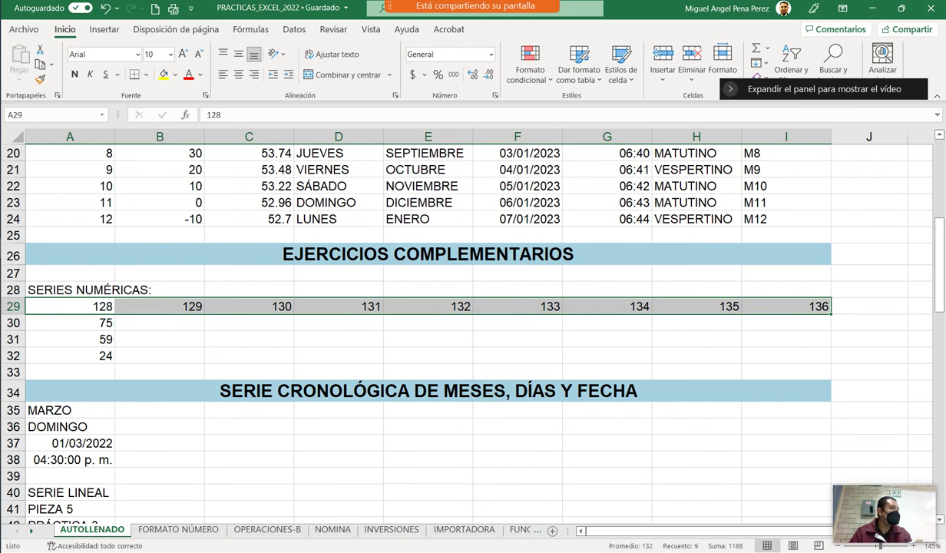
left_click(160, 323)
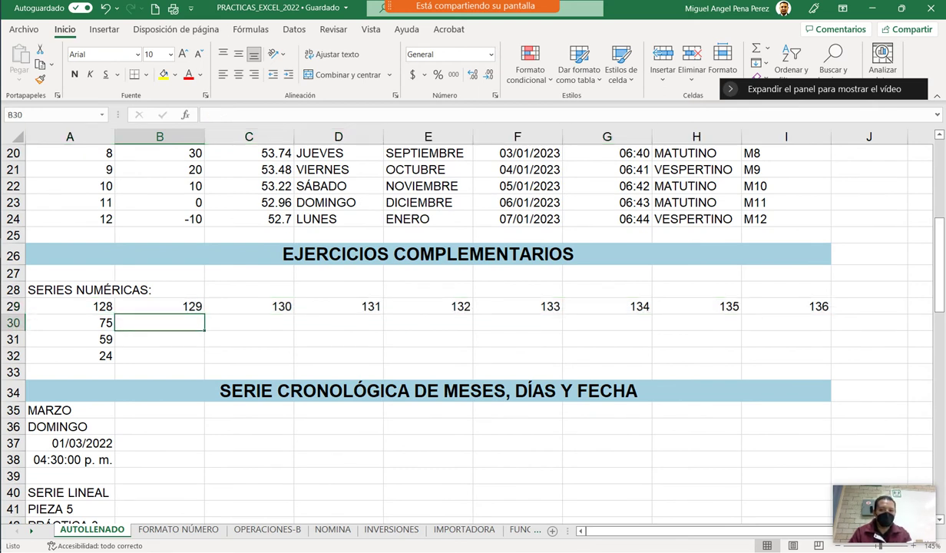
Enter 70 in B30 as the second value after 75.
type("74")
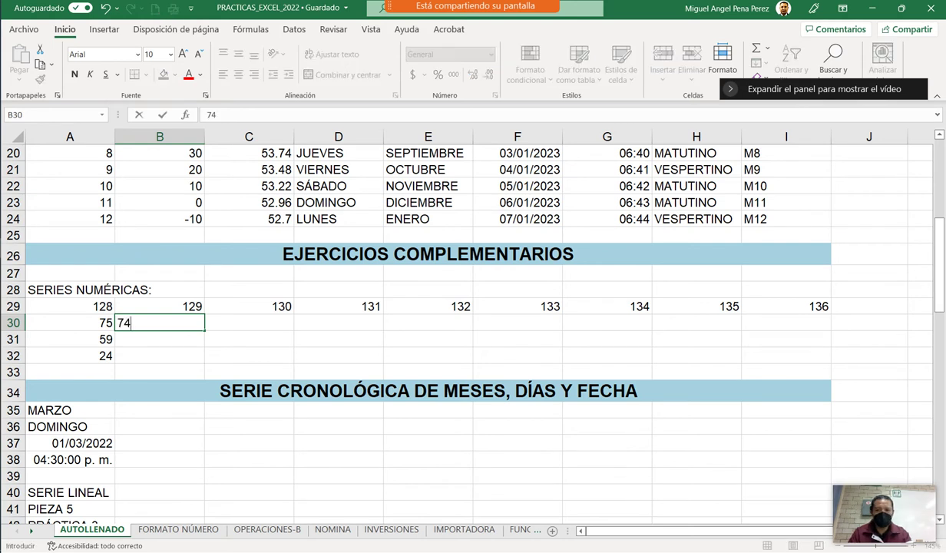
key("BackSpace")
type("0")
left_click(249, 339)
Fill row 30 down by fives to 35 in I30, and copy 59 into A32.
left_click(70, 322)
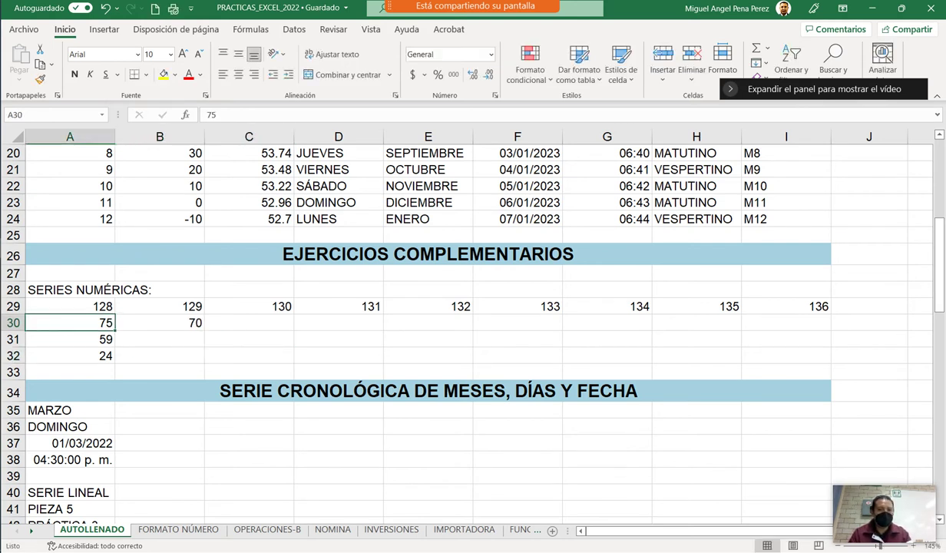
left_click_drag(70, 323, 791, 326)
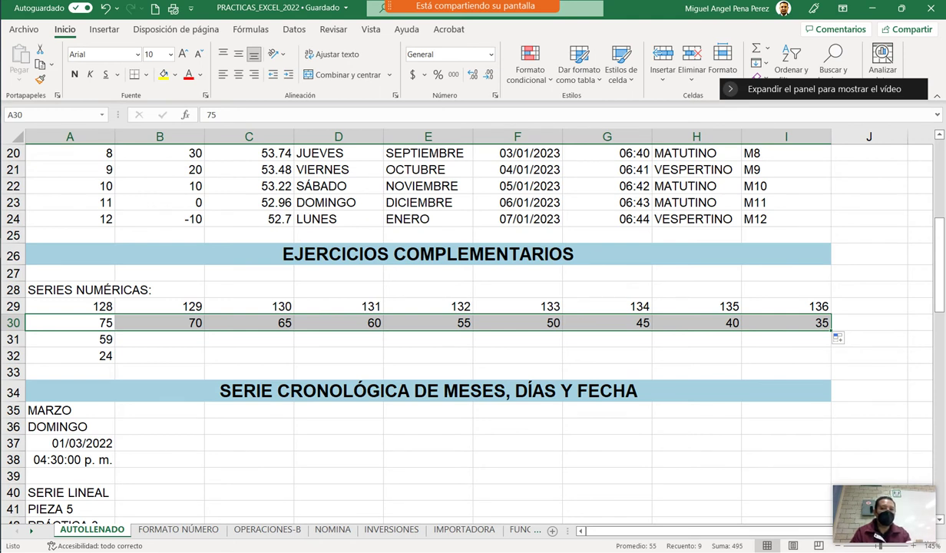
left_click(69, 339)
left_click_drag(114, 347, 114, 361)
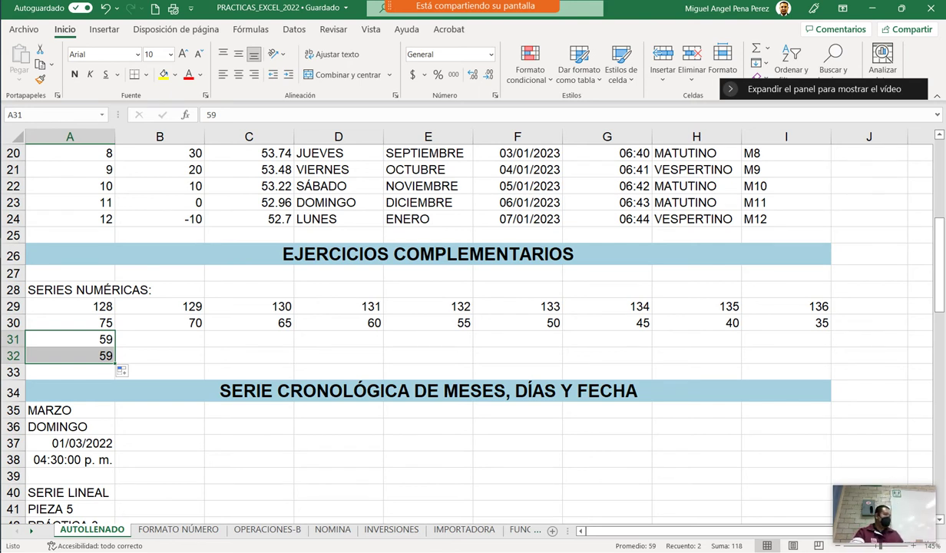
Undo the stray copy into A32 and enter 70 in B31.
key("ctrl+z")
left_click(159, 339)
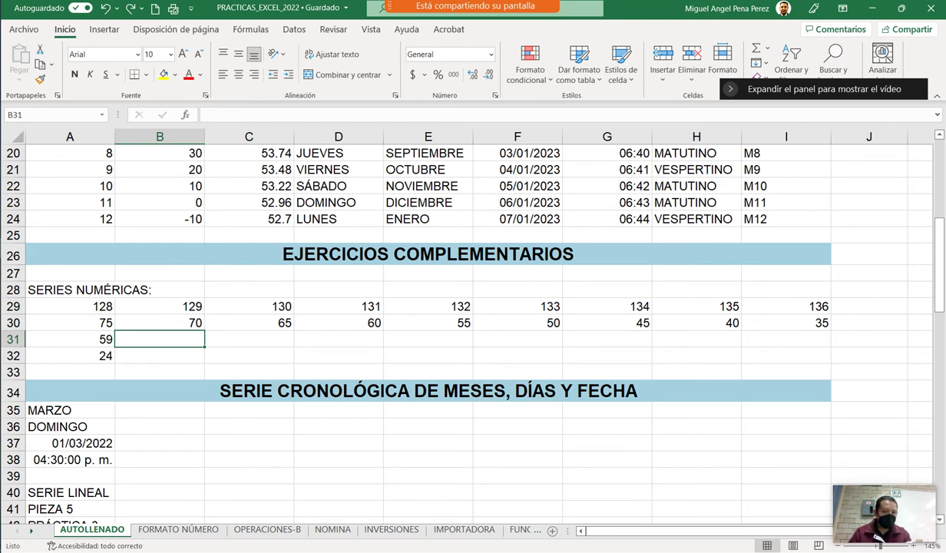
type("70")
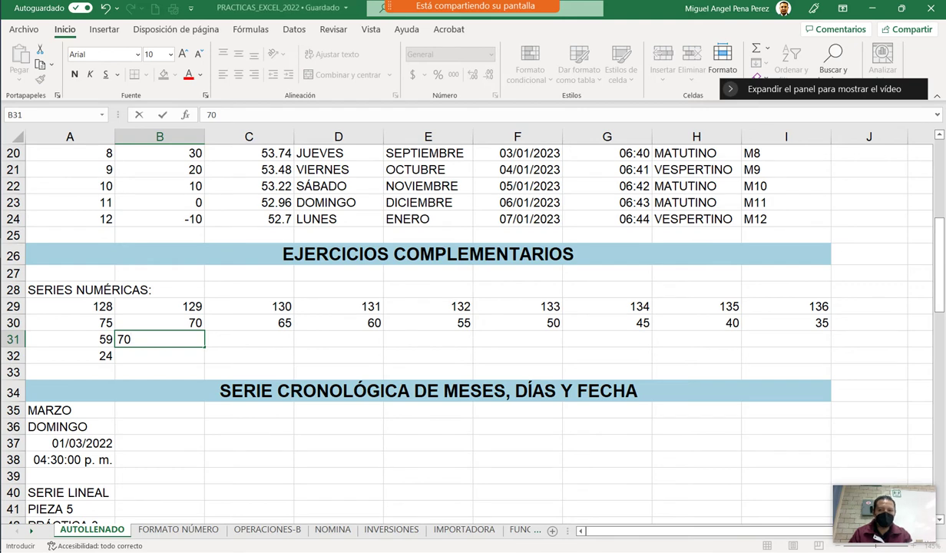
key("Return")
Autofill the 59, 70 series across row 31 to 147 in I31.
left_click_drag(70, 338, 159, 338)
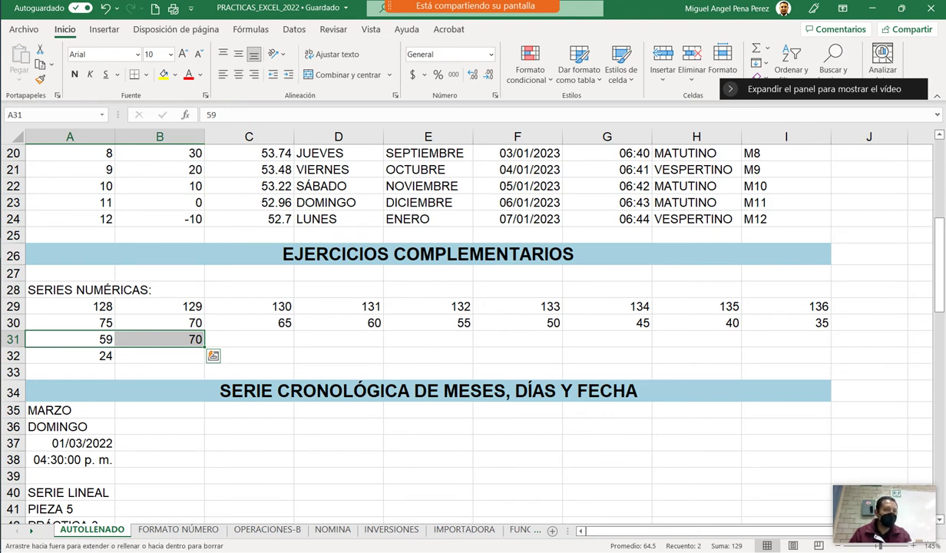
left_click_drag(204, 347, 816, 344)
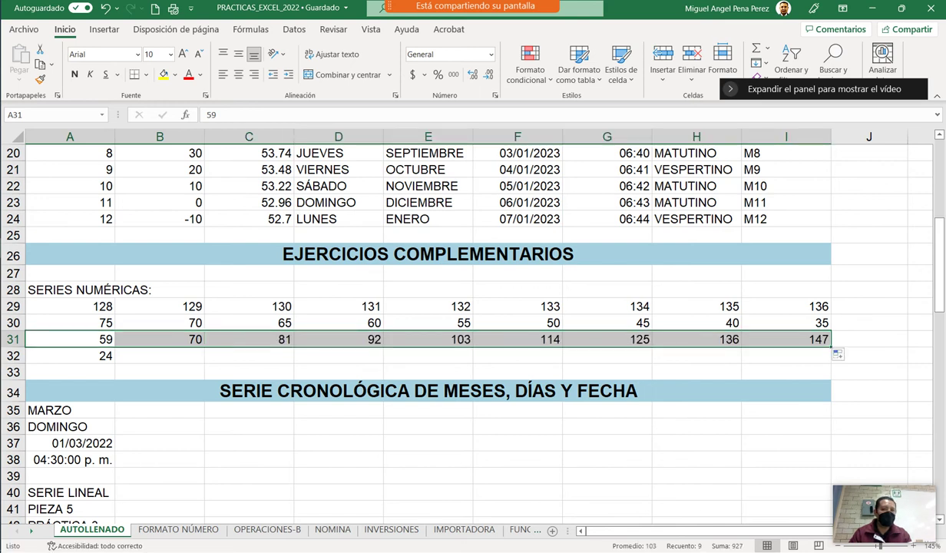
key("ctrl+z")
left_click(160, 355)
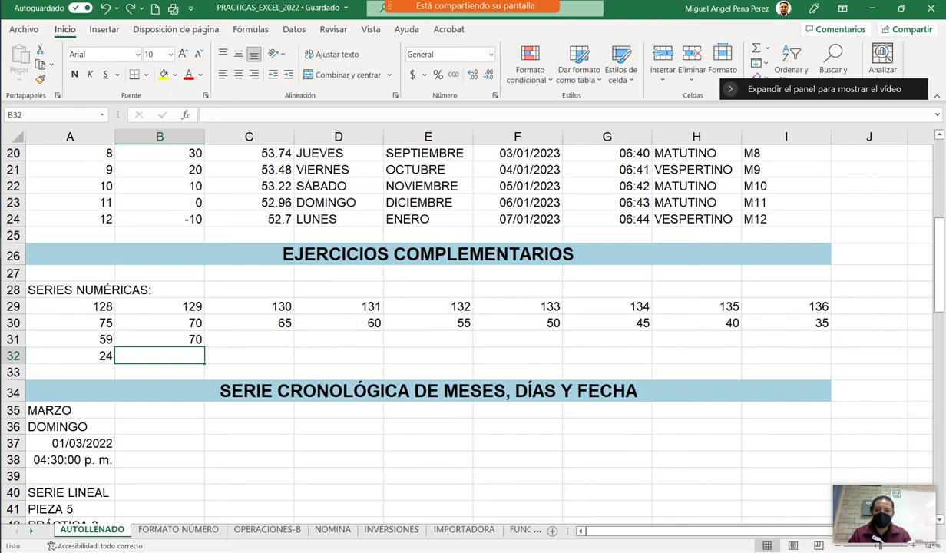
left_click_drag(70, 339, 722, 343)
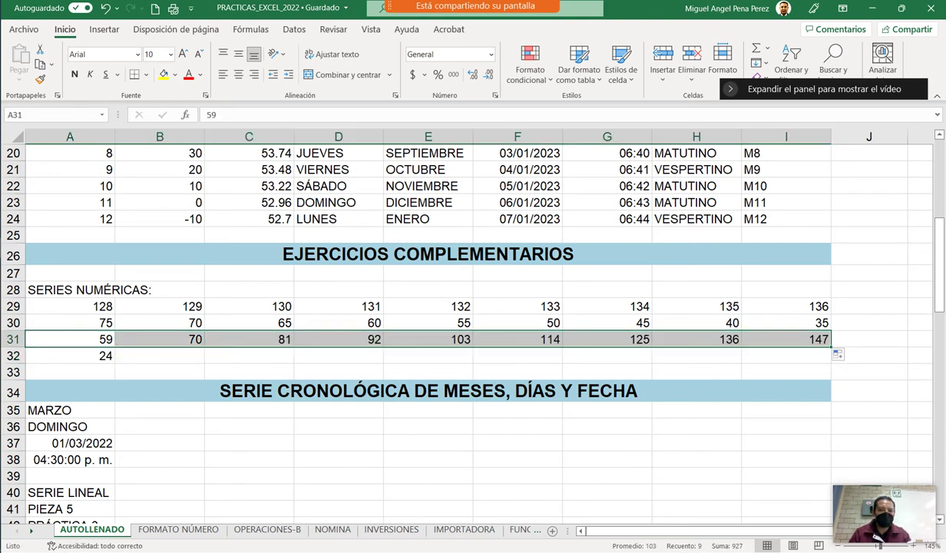
Enter 28 in B32 and fill the 24, 28 series across row 32.
left_click(160, 356)
type("25")
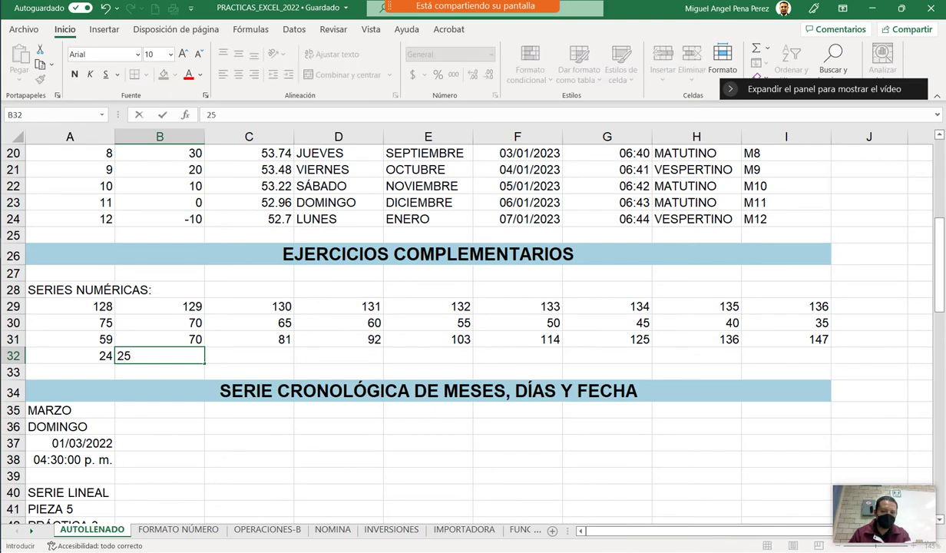
key("BackSpace")
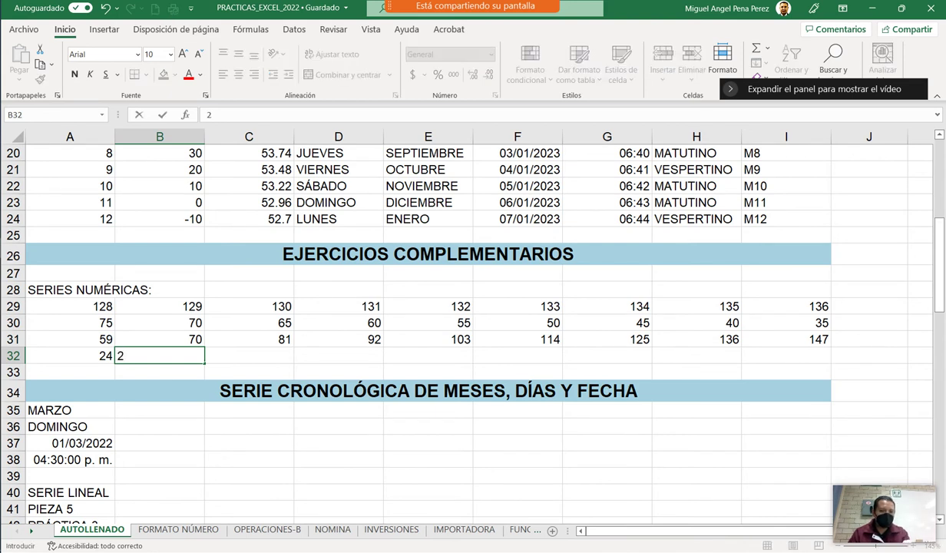
type("8")
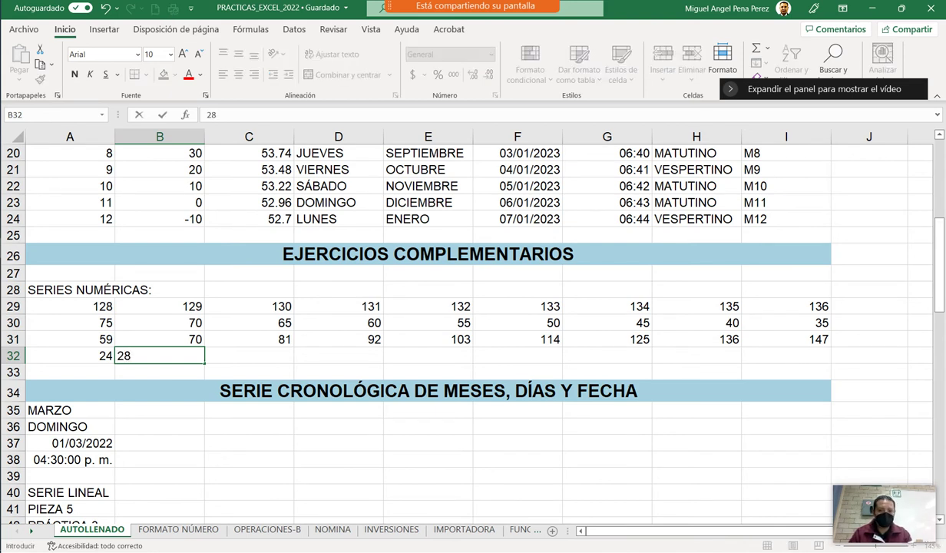
left_click_drag(70, 355, 806, 358)
left_click(606, 458)
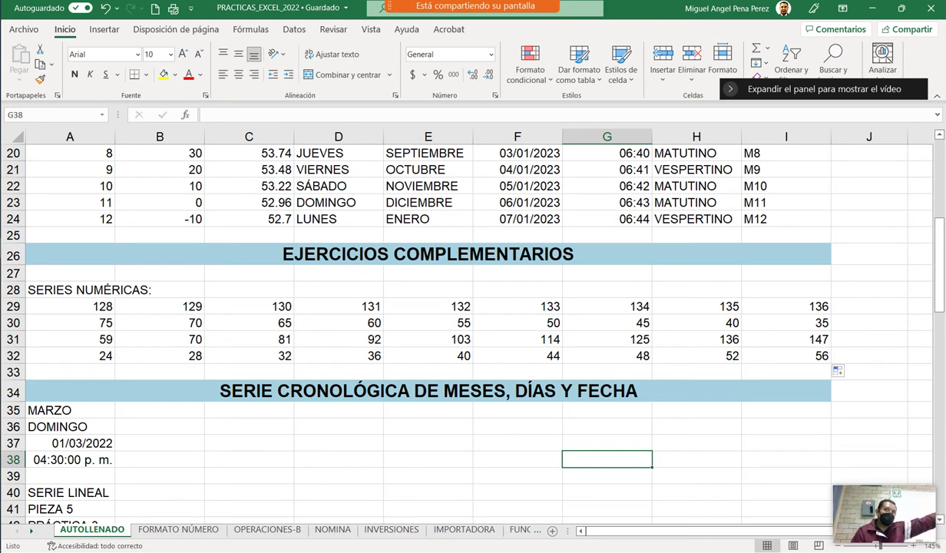
Undo the row 32 fill and clear the 28 from B32.
key("ctrl+z")
left_click(184, 355)
left_click(69, 356)
key("ctrl+z")
left_click(69, 355)
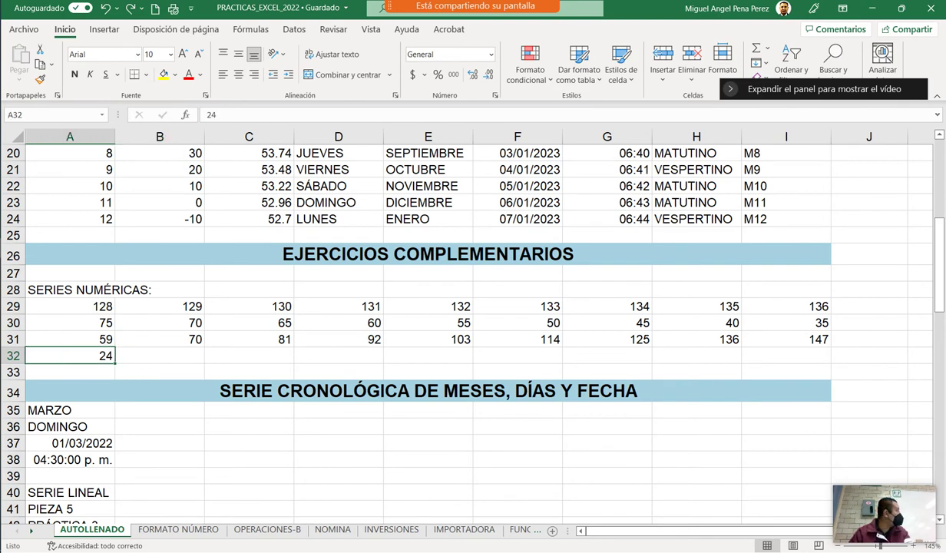
scroll(467, 323, "up", 3)
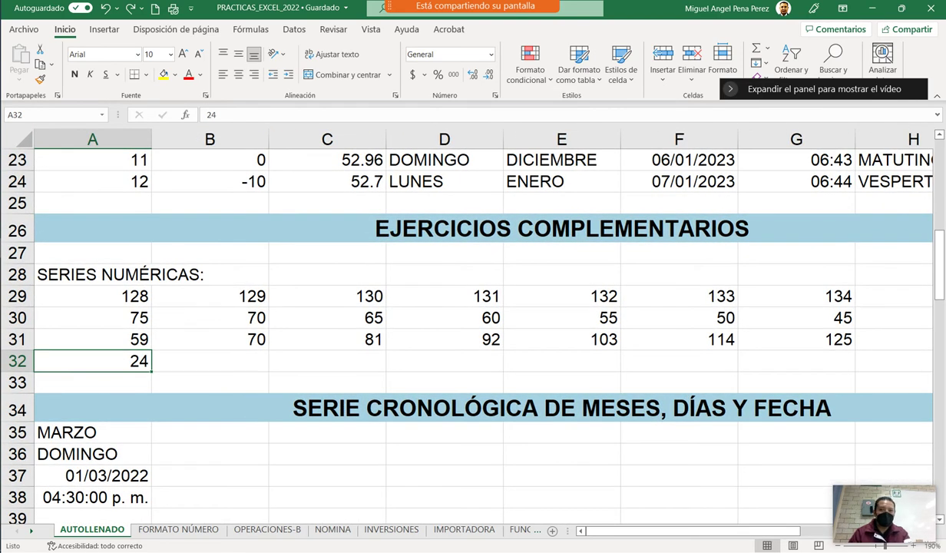
scroll(467, 323, "up", 1)
Enter 45 in B32 and autofill the 24, 45 series to 192 in I32.
left_click(225, 354)
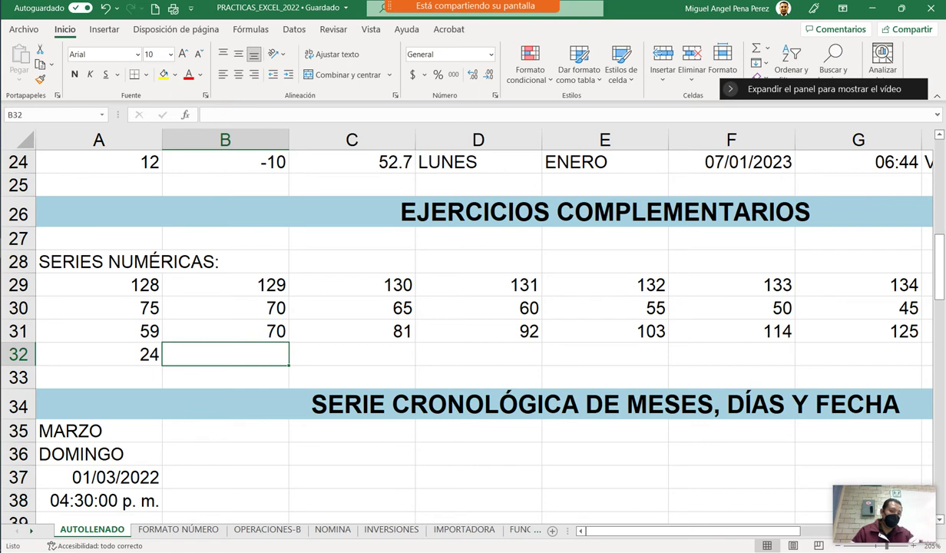
type("45")
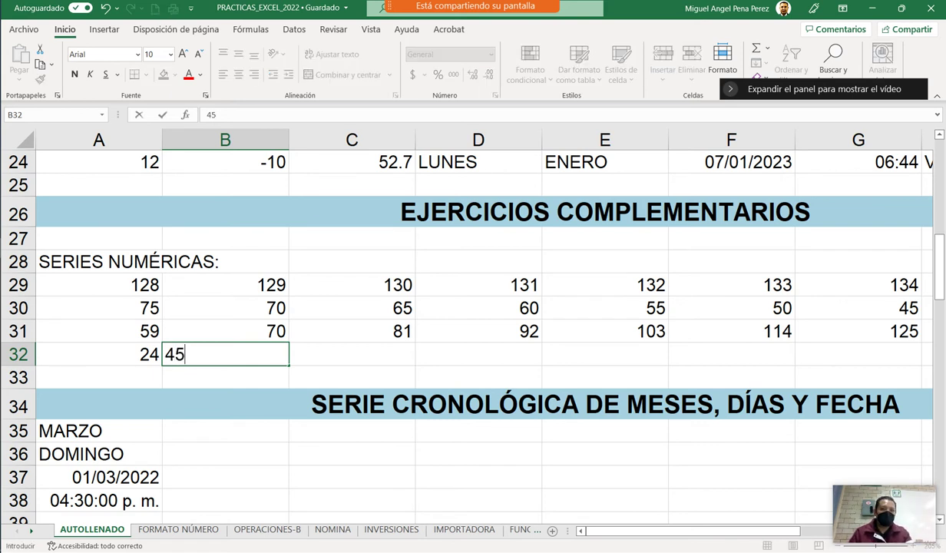
left_click(98, 354)
key("shift+Right")
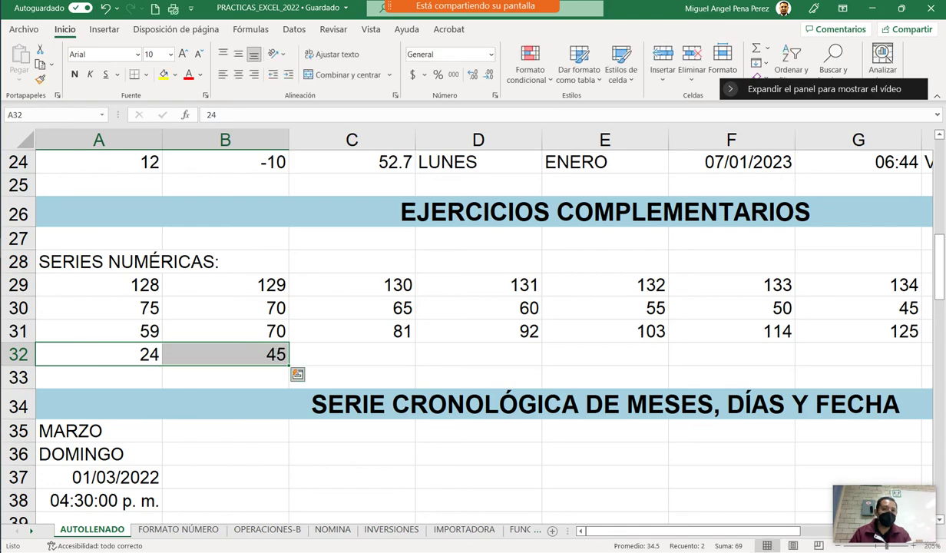
left_click_drag(289, 365, 794, 241)
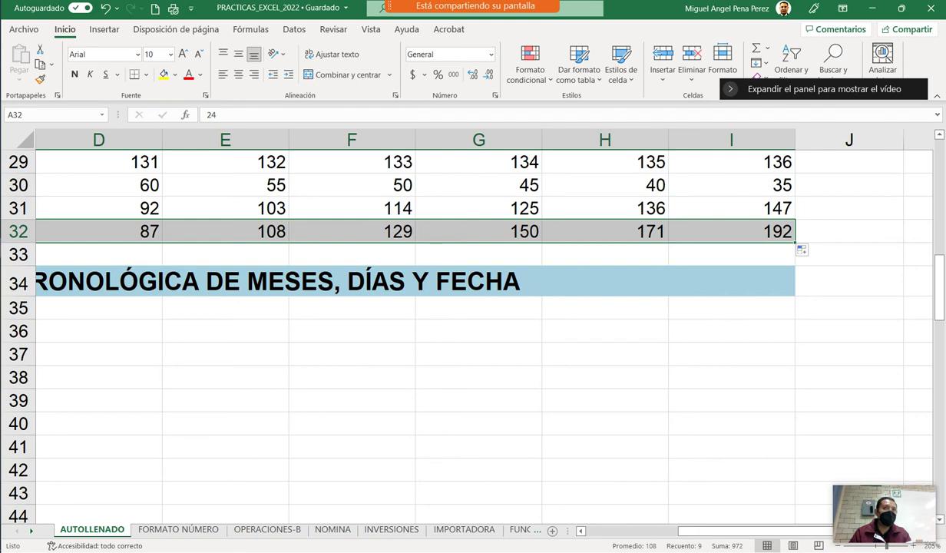
Autofill the months from MARZO in A35 through ABRIL to NOVIEMBRE in I35.
scroll(461, 323, "down", 1)
scroll(461, 323, "down", 1)
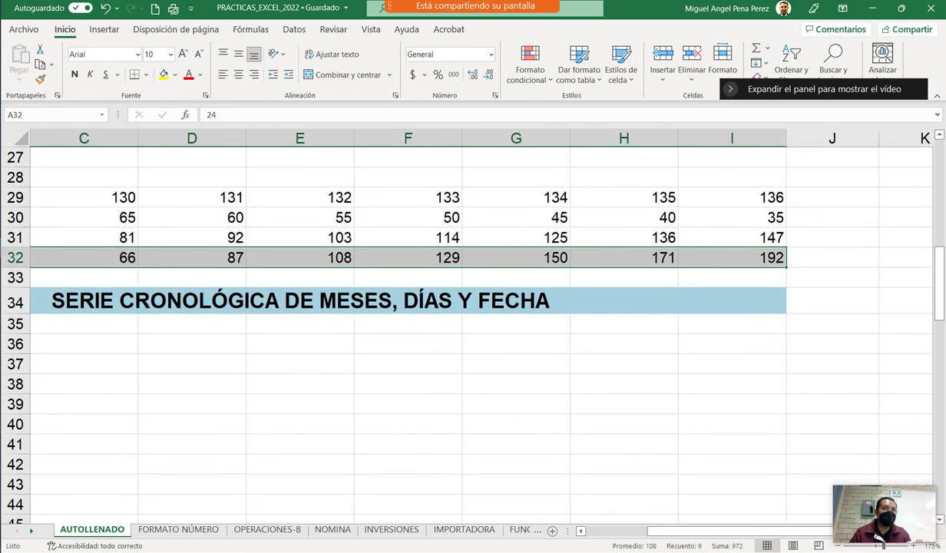
scroll(461, 322, "down", 1)
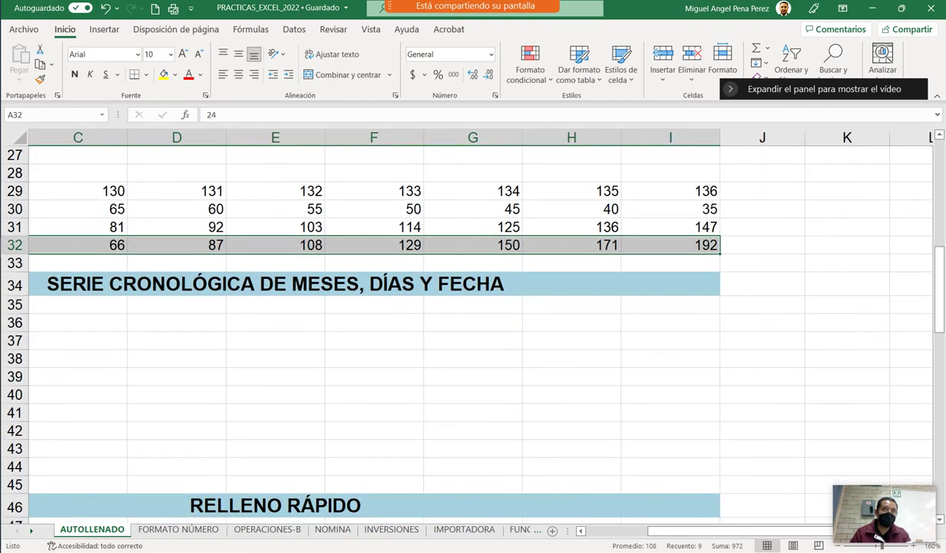
scroll(461, 323, "up", 1)
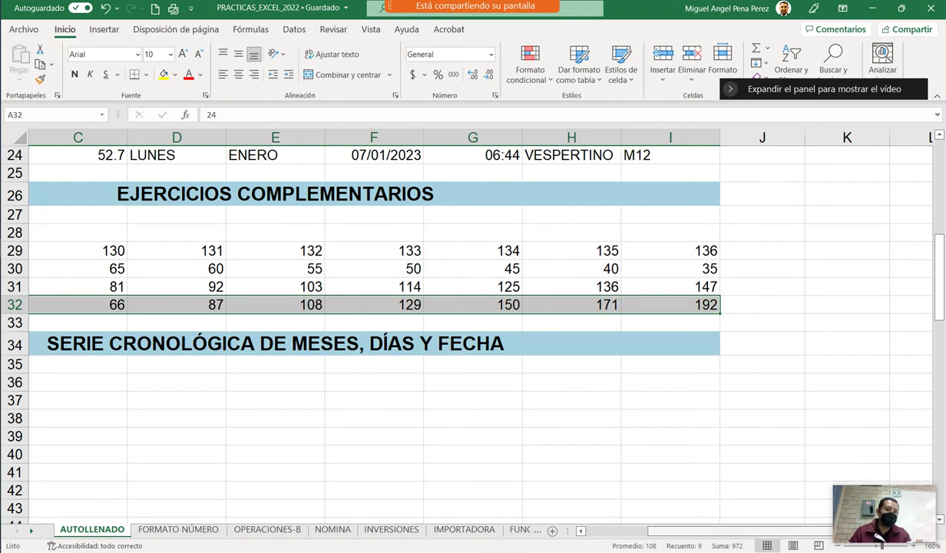
left_click_drag(691, 530, 629, 530)
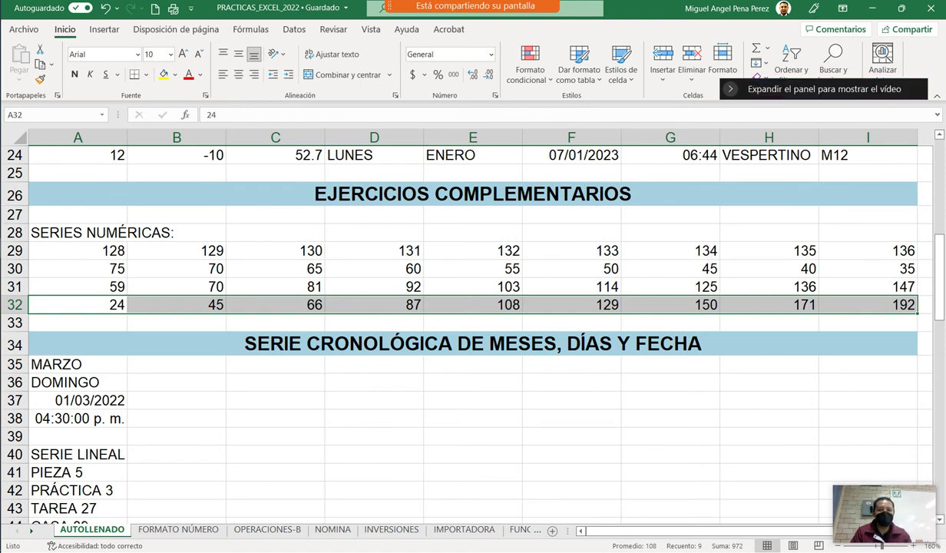
scroll(461, 322, "down", 1)
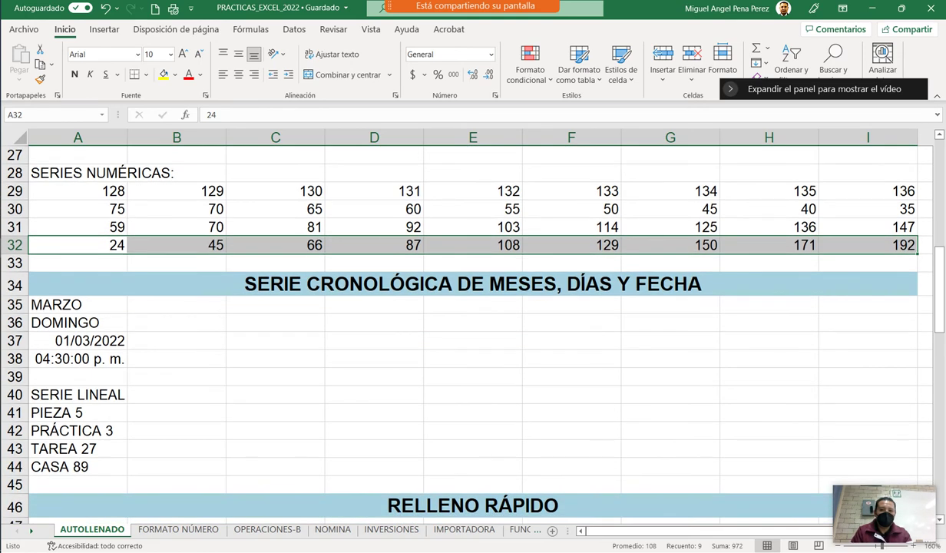
left_click(78, 304)
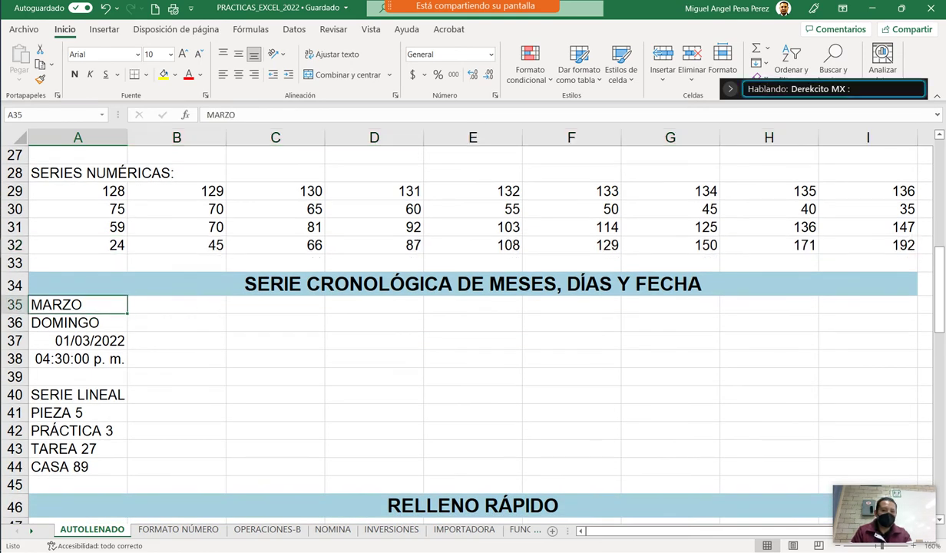
left_click_drag(128, 313, 699, 309)
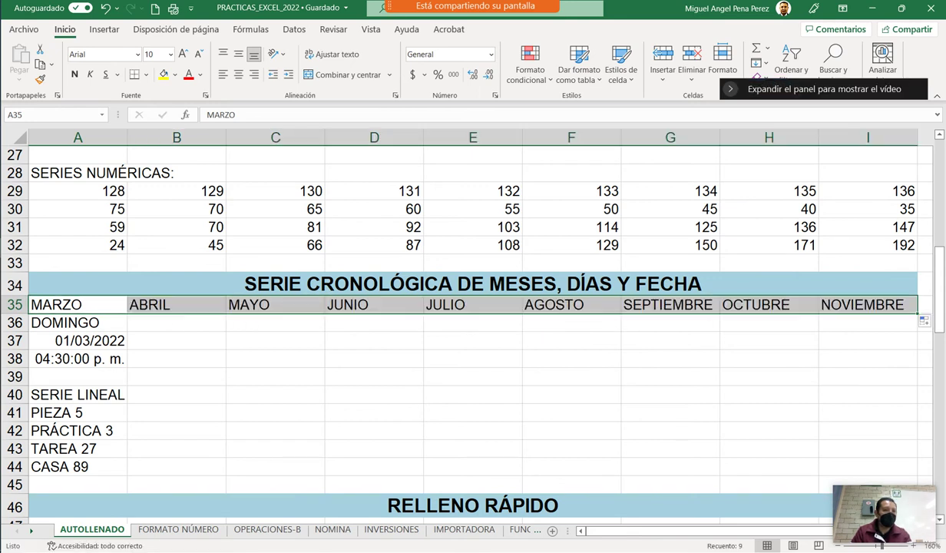
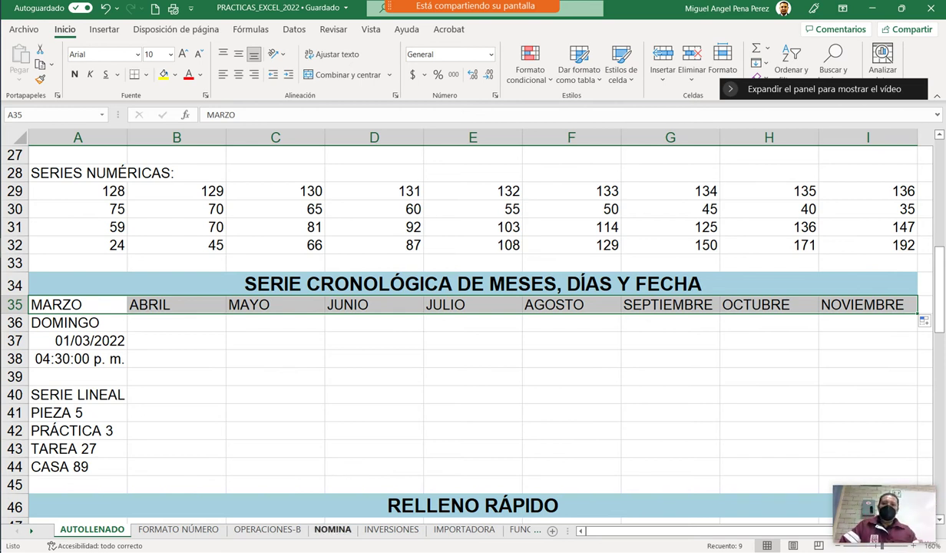
Autofill the weekdays from DOMINGO across row 36, from A36 to I36.
left_click(78, 323)
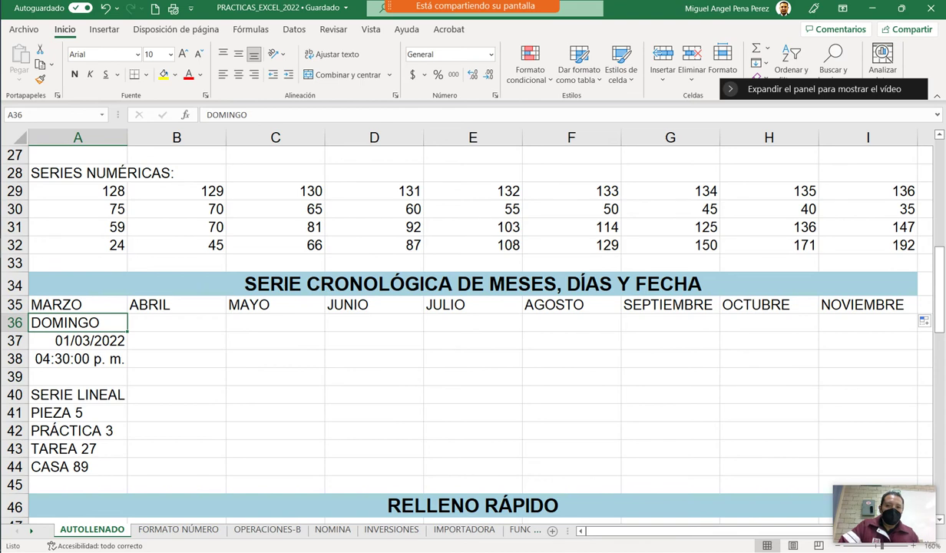
left_click_drag(127, 331, 591, 331)
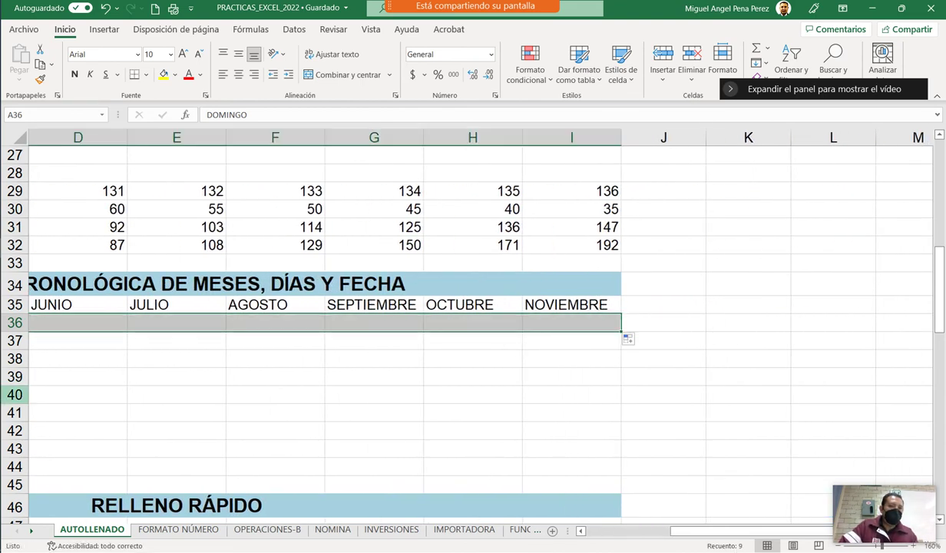
scroll(473, 323, "left", 3)
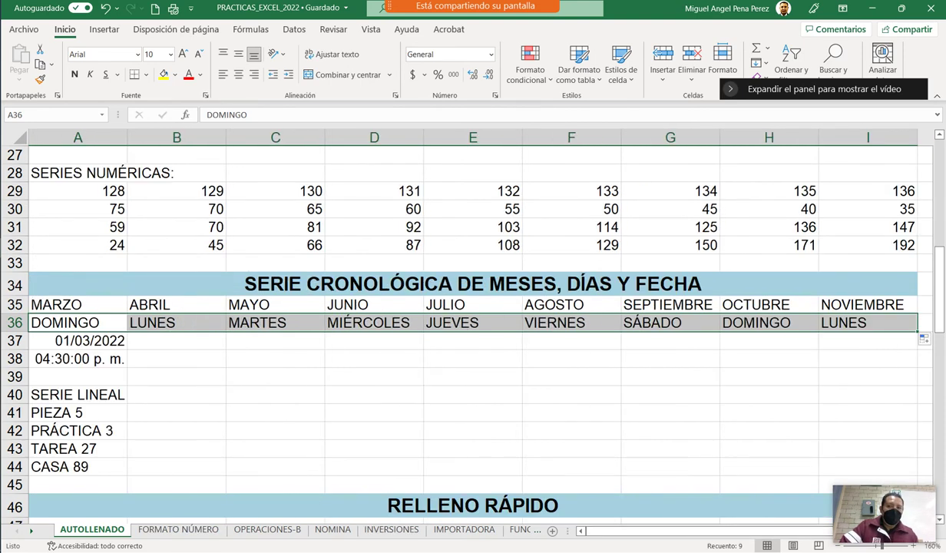
left_click(77, 340)
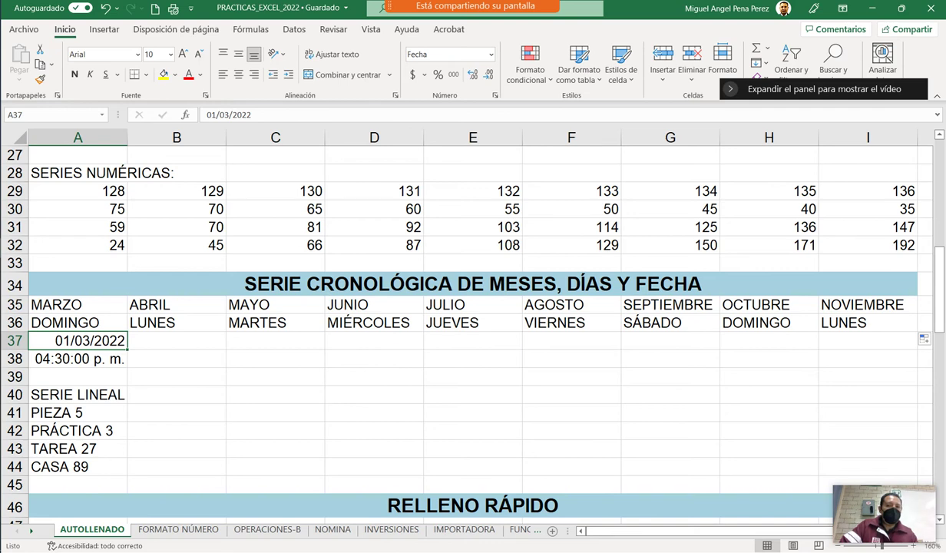
Fill row 37 with monthly dates 01/03/2022–01/11/2022, using 1/04/2022 in B37 as the pattern.
left_click_drag(127, 348, 714, 344)
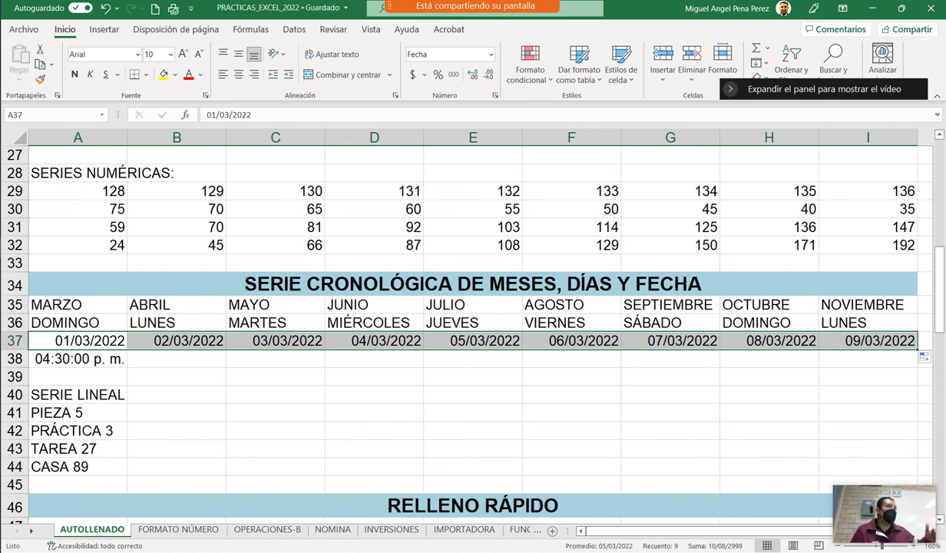
key("ctrl+z")
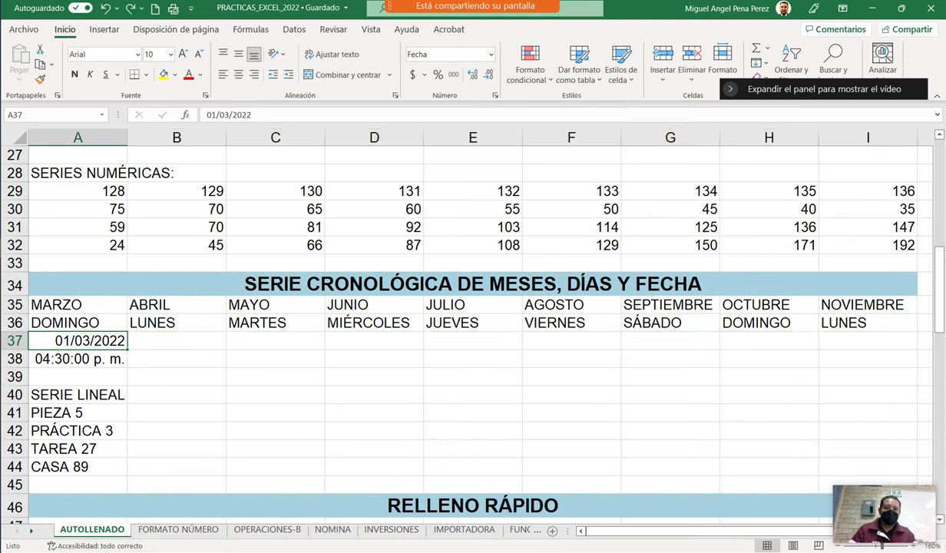
left_click(177, 340)
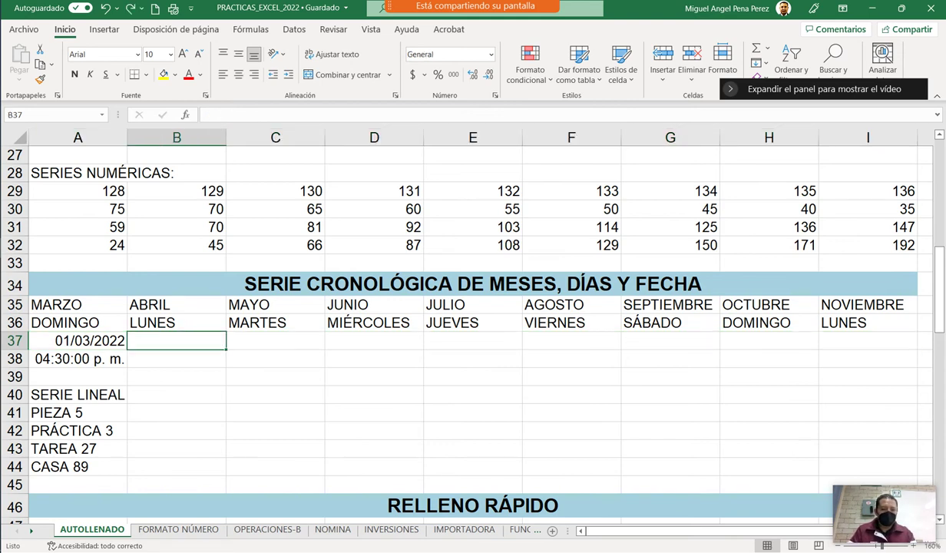
type("1/04")
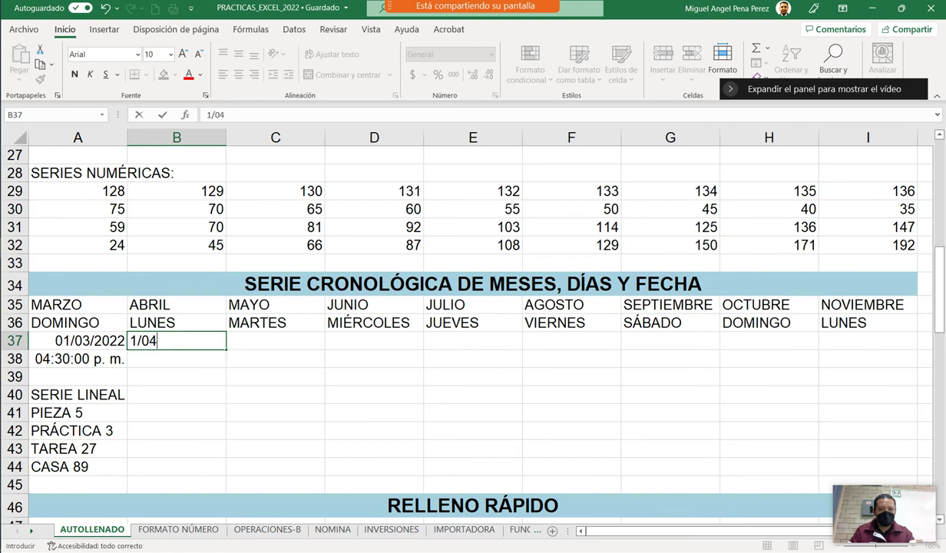
type("/2022")
key("Return")
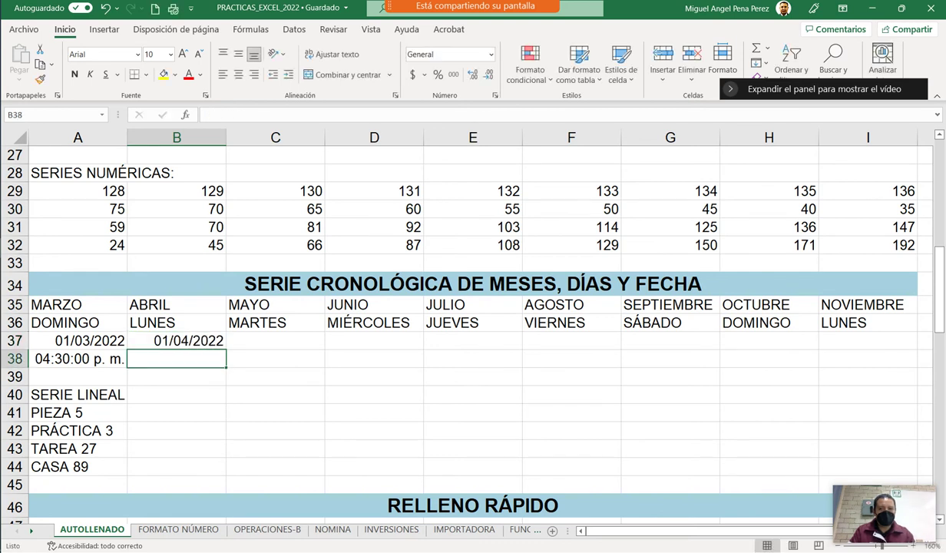
left_click_drag(78, 340, 176, 340)
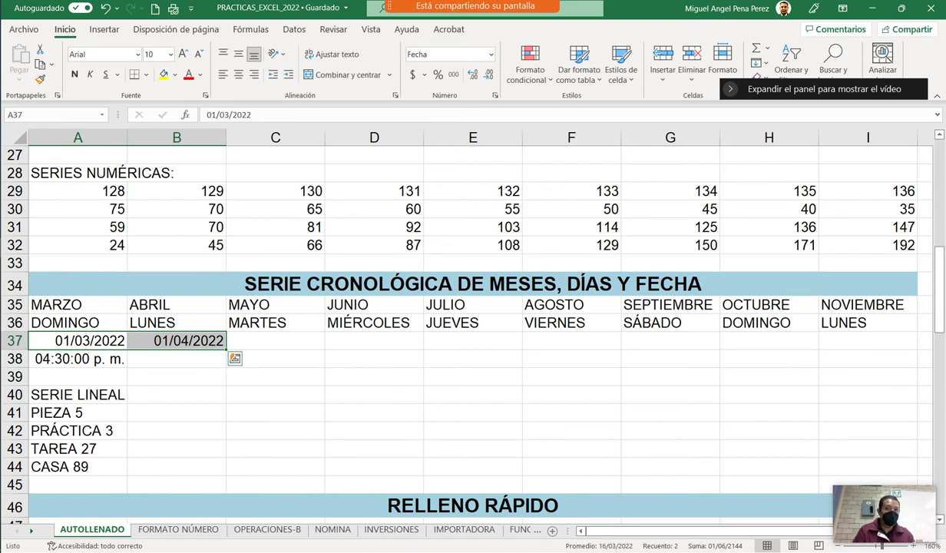
left_click_drag(226, 349, 890, 349)
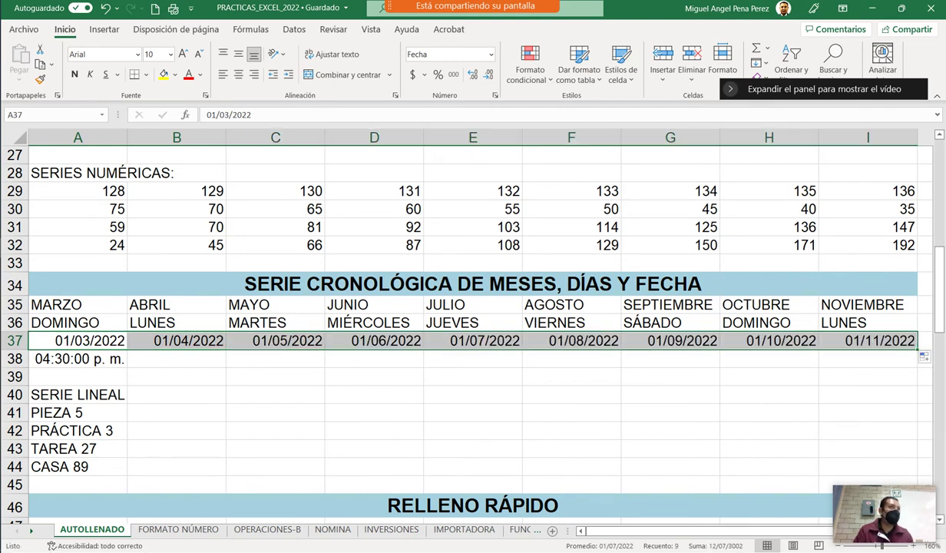
Fill row 38 with hourly times from 04:30:00 p. m. to 12:30:00 a. m.
left_click(78, 359)
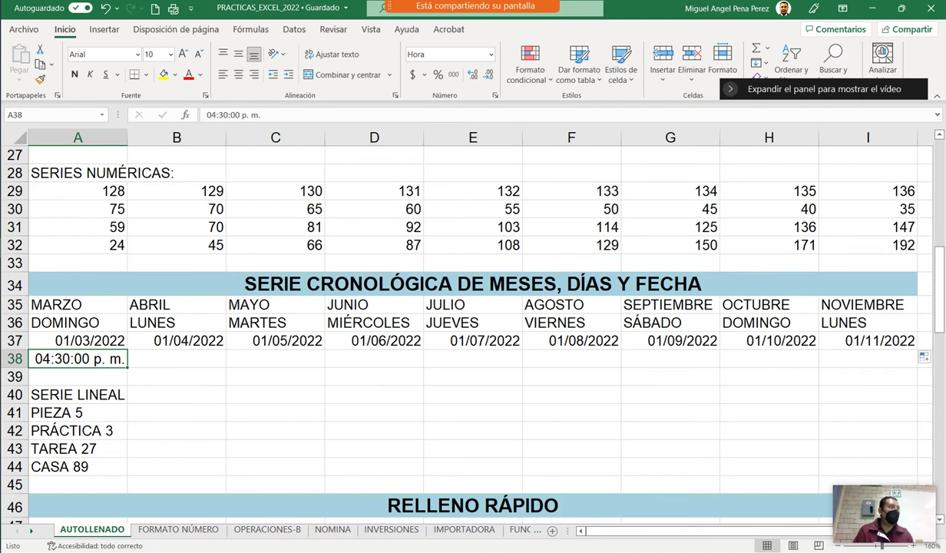
left_click_drag(127, 367, 883, 361)
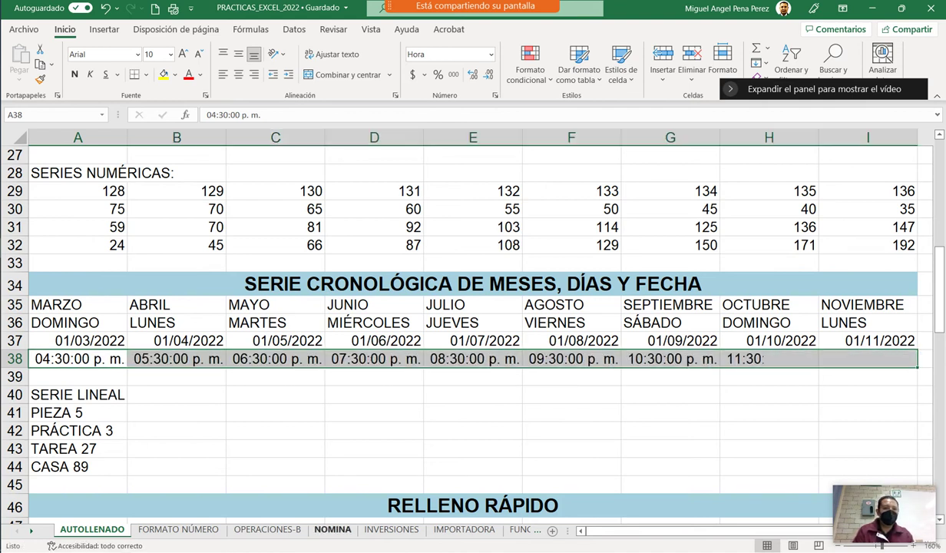
left_click(77, 393)
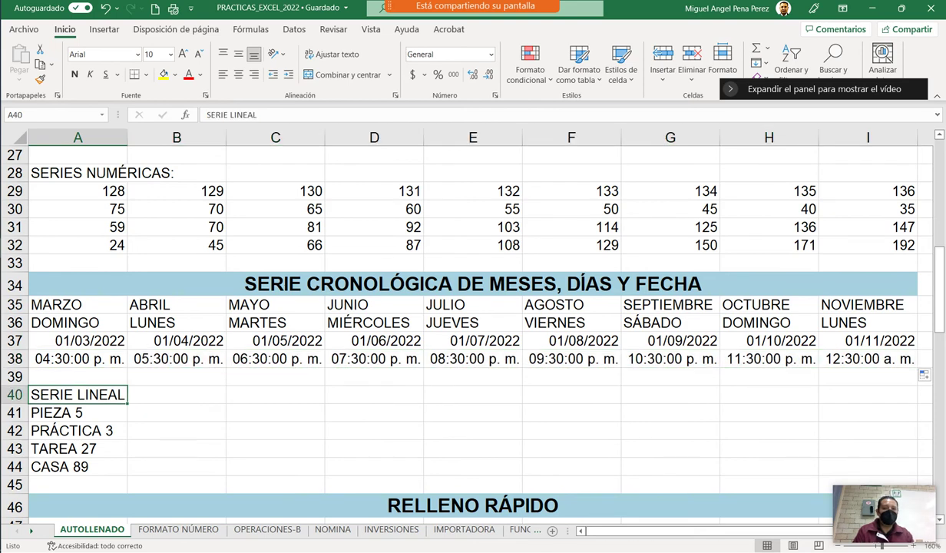
Merge and centre the SERIE LINEAL heading across A40:I40.
left_click_drag(78, 394, 868, 394)
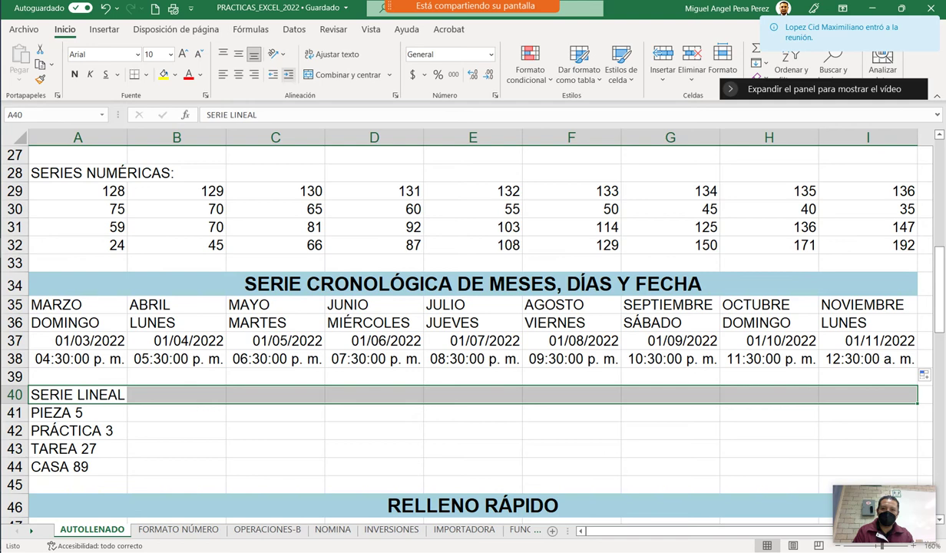
left_click(338, 75)
left_click(230, 284)
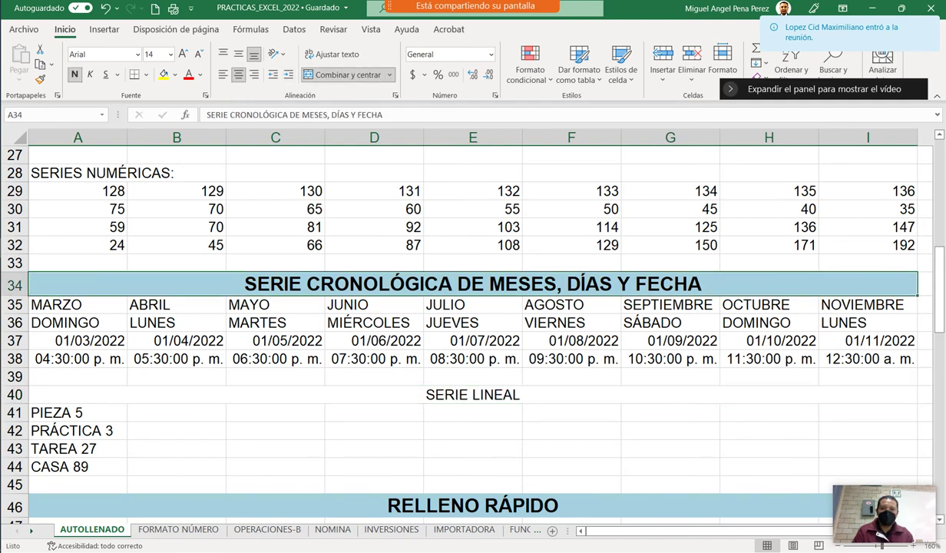
left_click(177, 394)
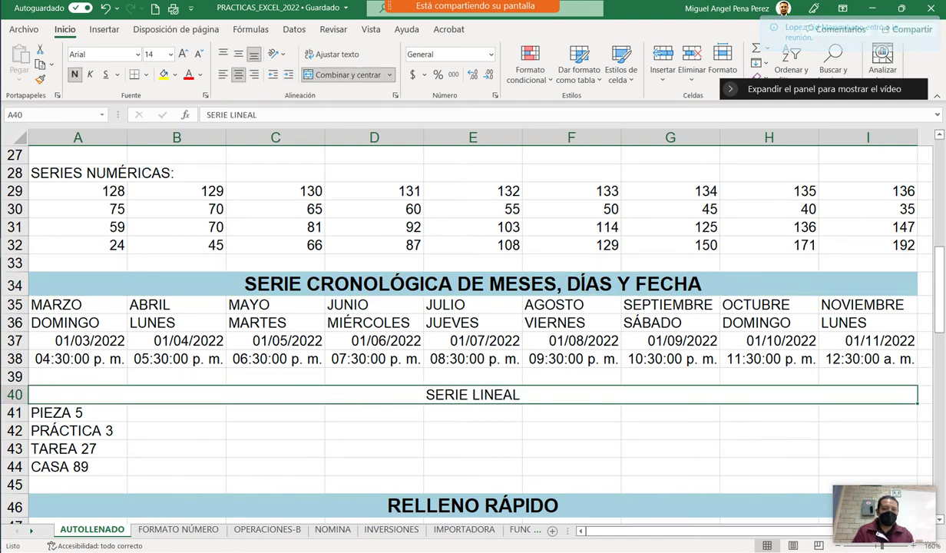
key("ctrl+z")
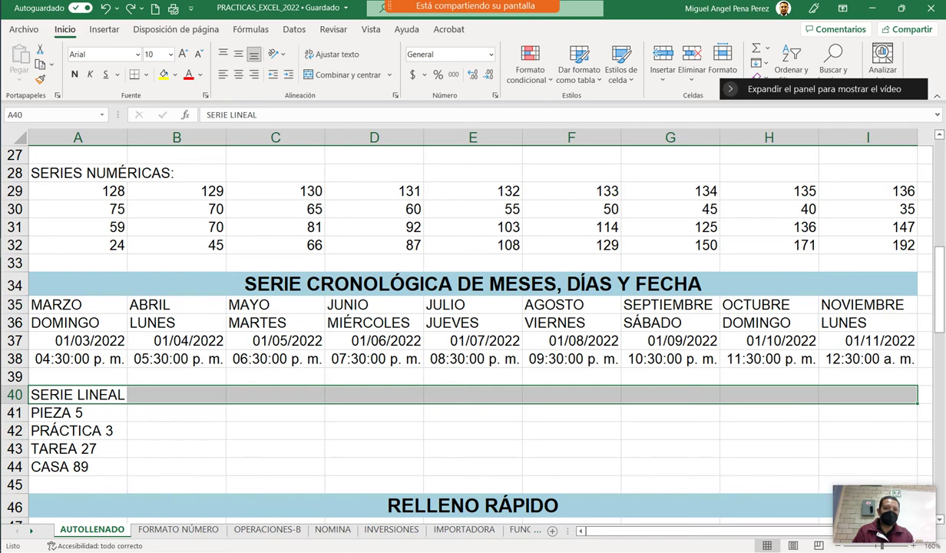
left_click(346, 74)
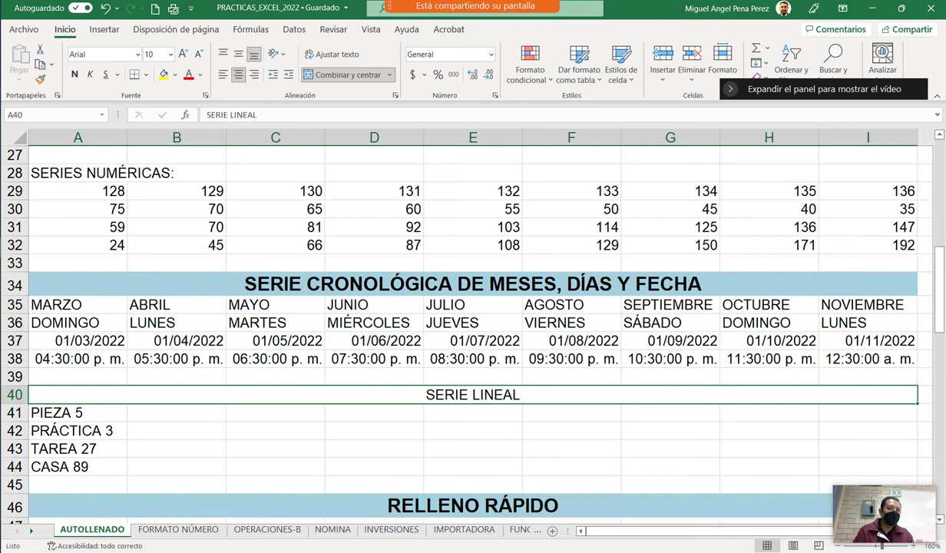
Copy the RELLENO RÁPIDO title's bold blue format onto the SERIE LINEAL heading in row 40.
left_click(473, 285)
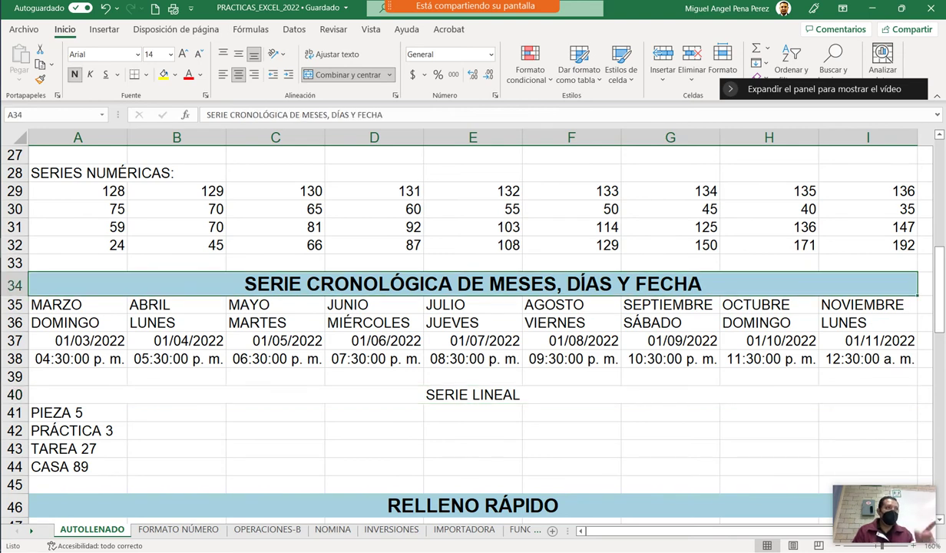
left_click(40, 79)
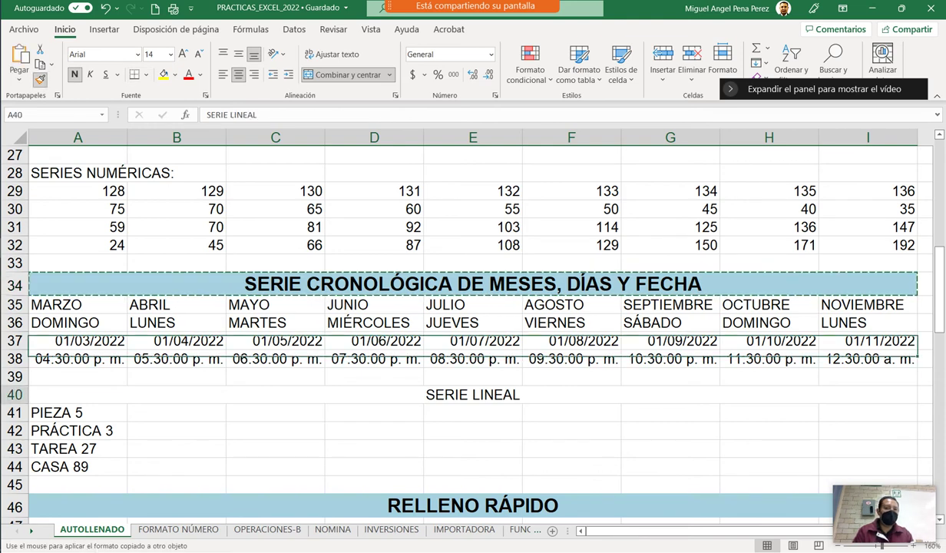
left_click(473, 394)
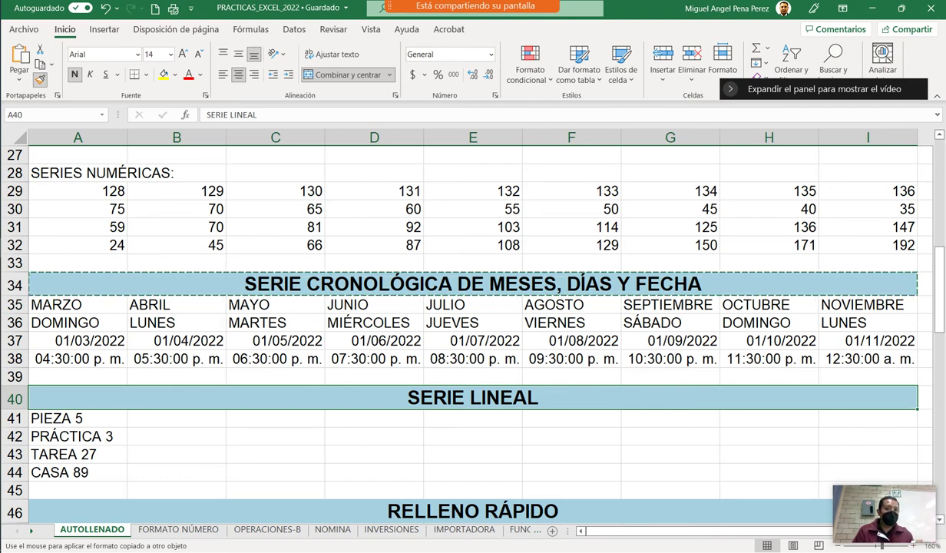
key("ctrl+z")
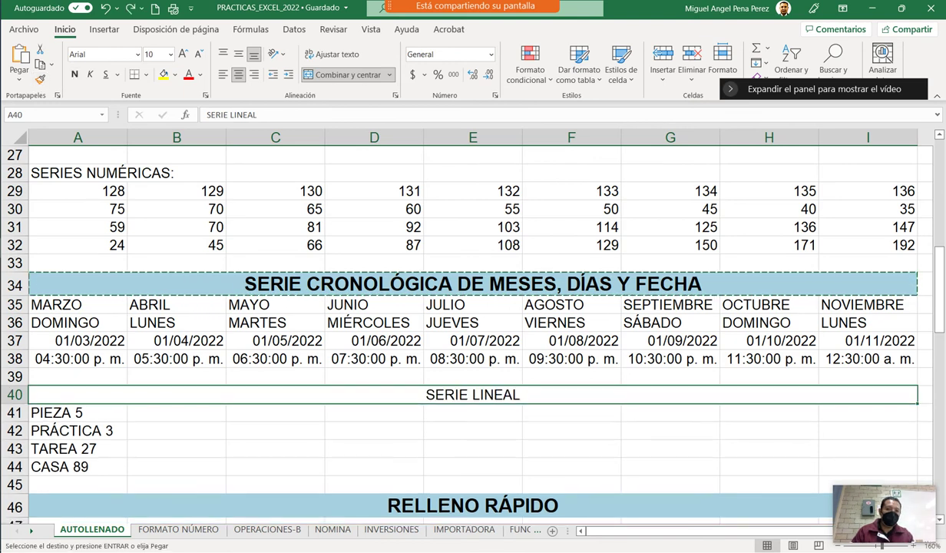
left_click(373, 413)
left_click(472, 283)
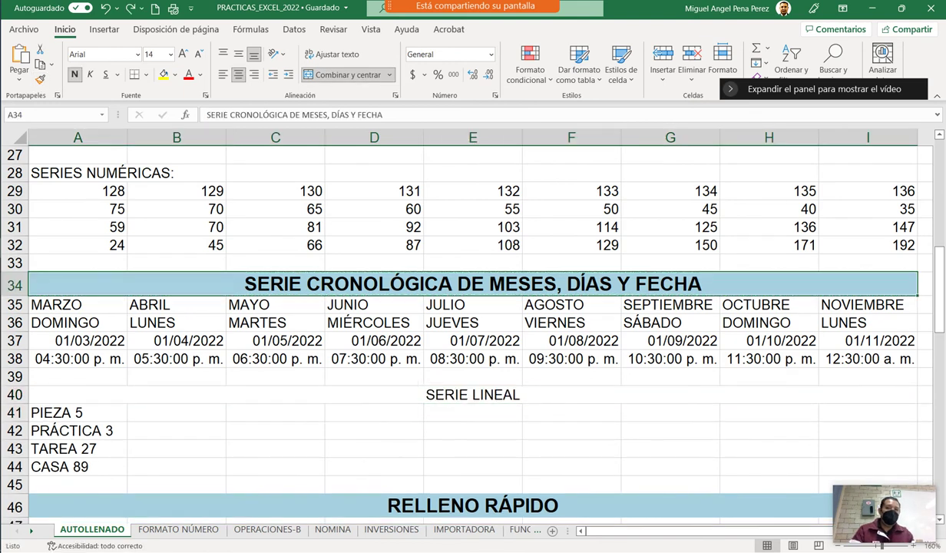
key("Escape")
left_click(473, 505)
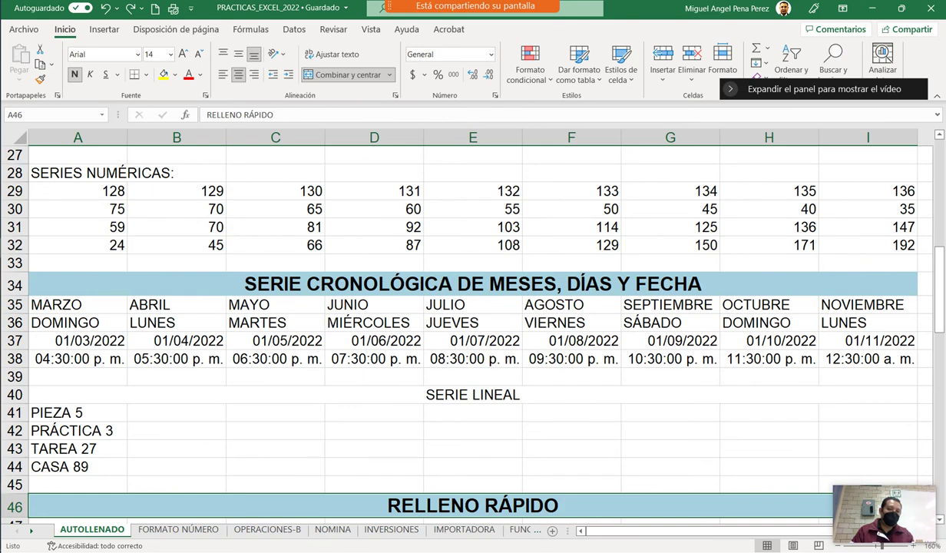
left_click(40, 79)
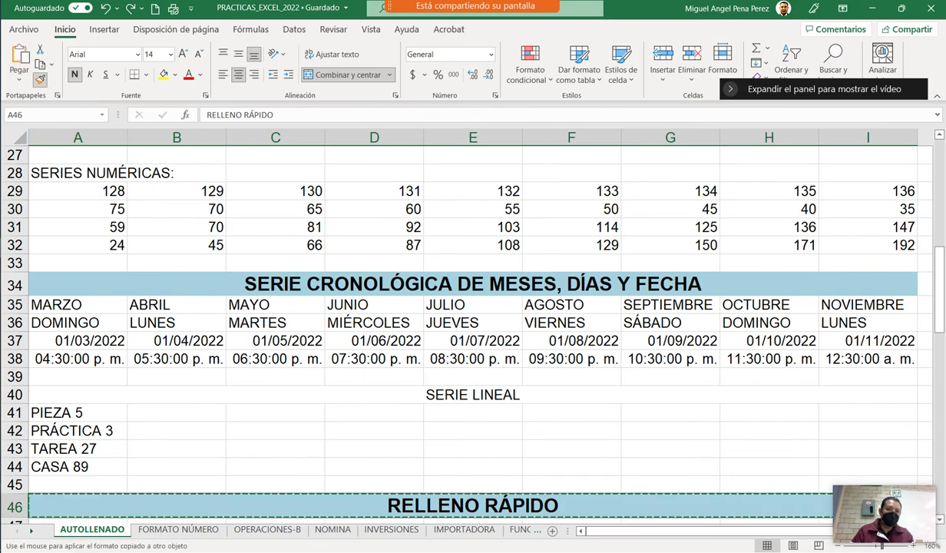
left_click(472, 394)
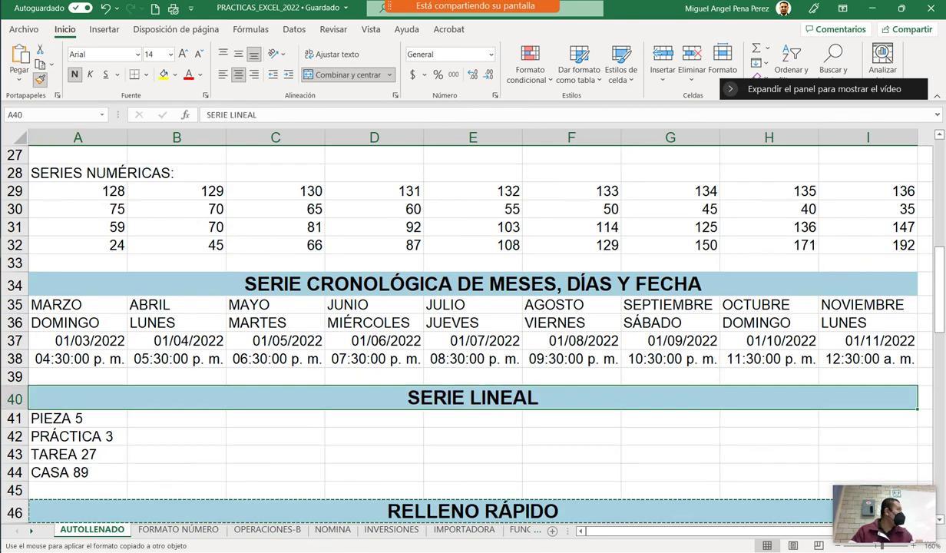
left_click(374, 453)
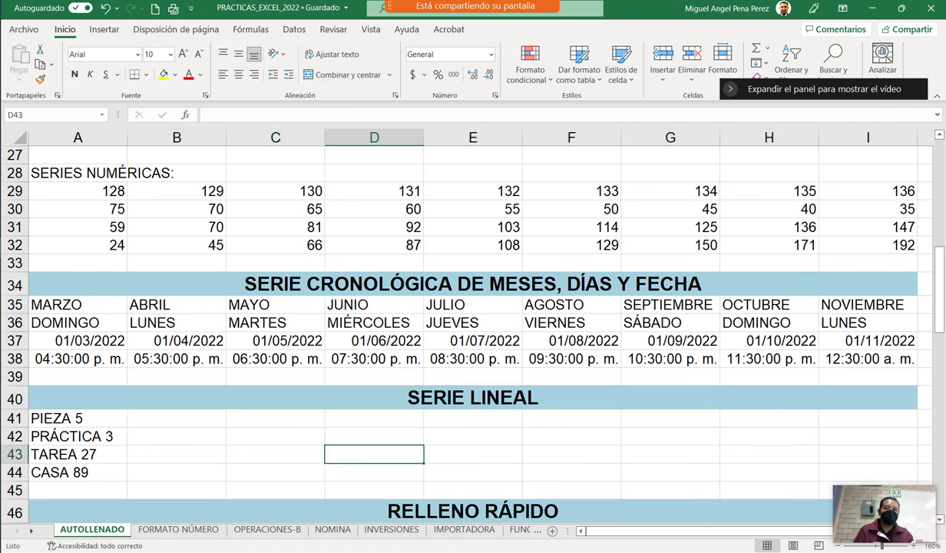
left_click(78, 418)
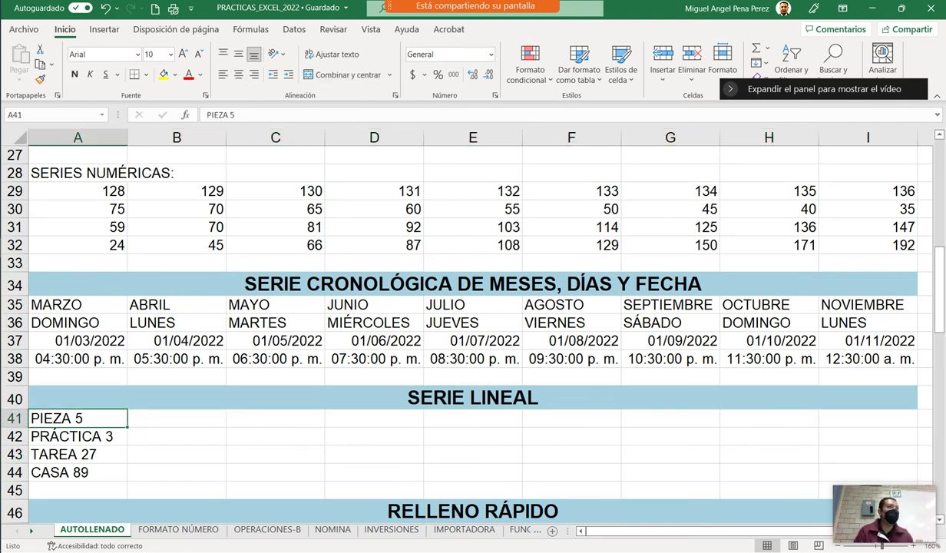
left_click_drag(127, 426, 867, 427)
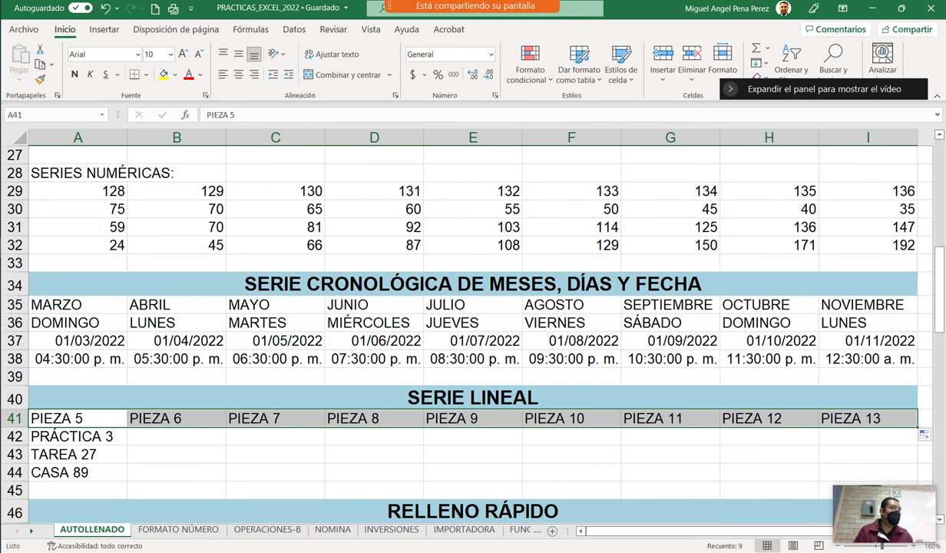
left_click(77, 436)
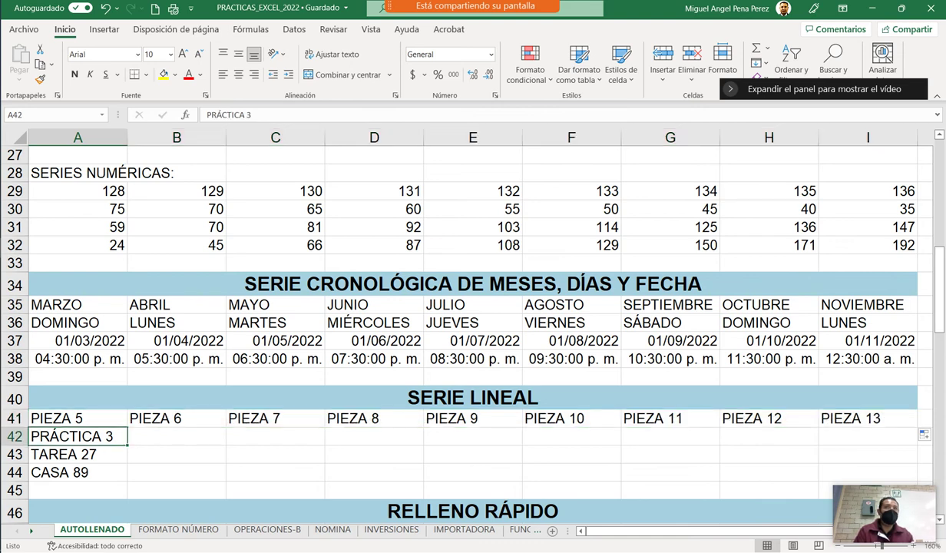
left_click(177, 436)
left_click(77, 436)
left_click_drag(127, 445, 837, 442)
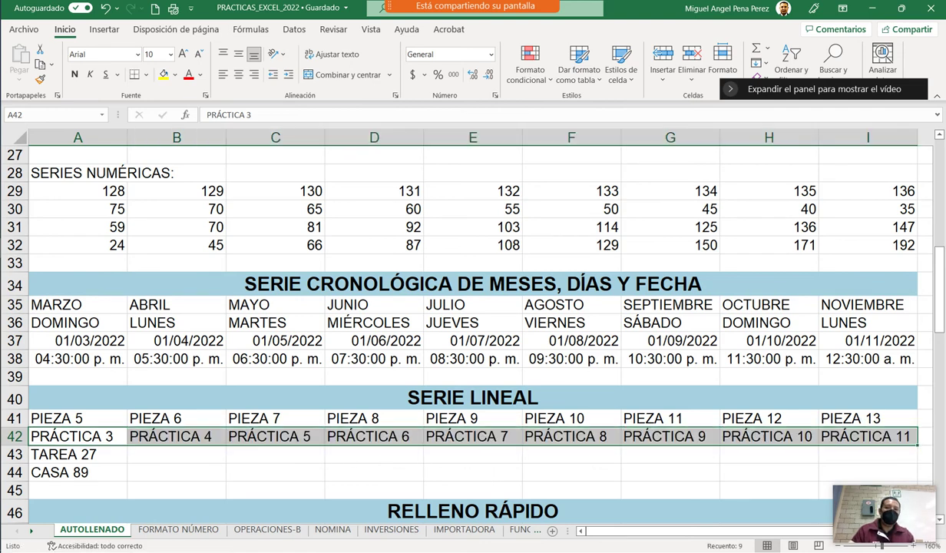
key("ctrl+z")
left_click(177, 435)
Fill row 42 with PRÁCTICA 3 to PRÁCTICA 19 in steps of two, using PRÁCTICA 5 in B42.
key("Caps_Lock")
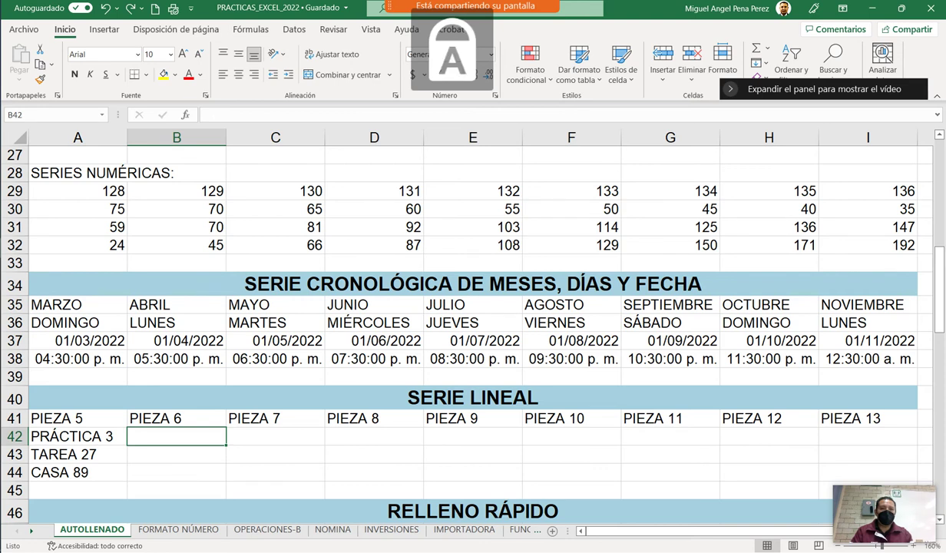
type("PRÁC")
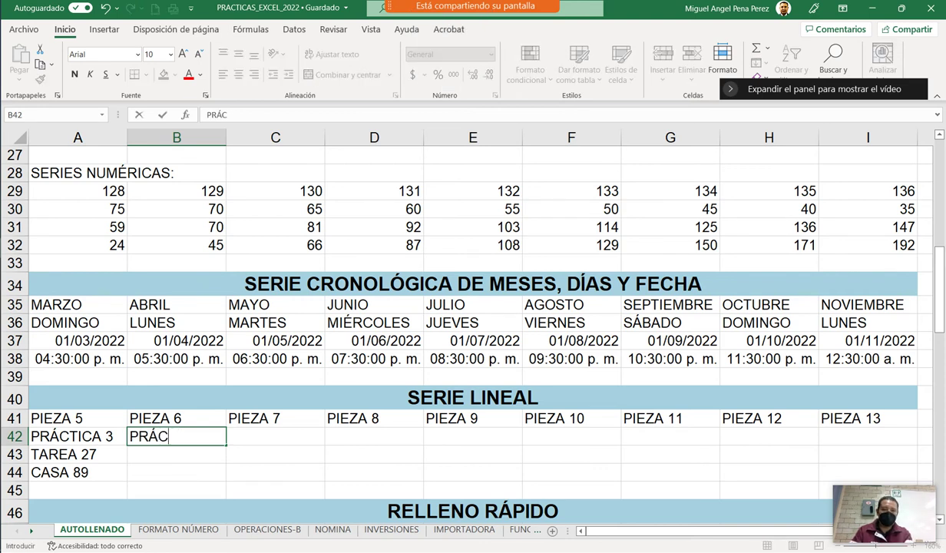
type("TICA 5")
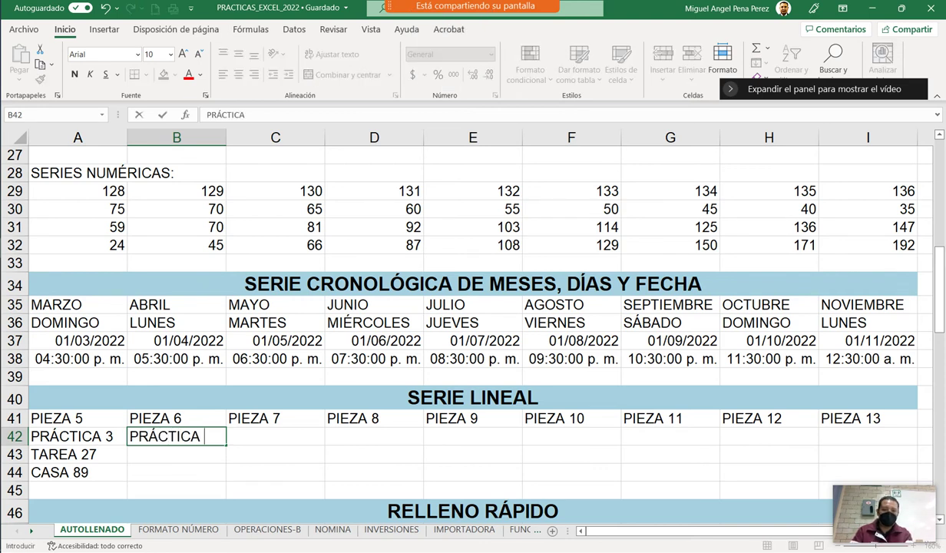
left_click(275, 453)
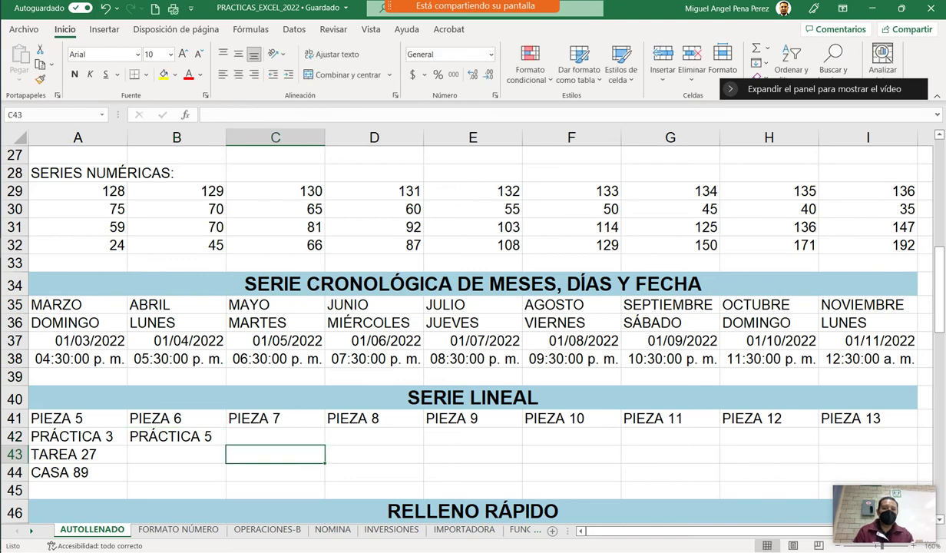
left_click_drag(78, 436, 177, 435)
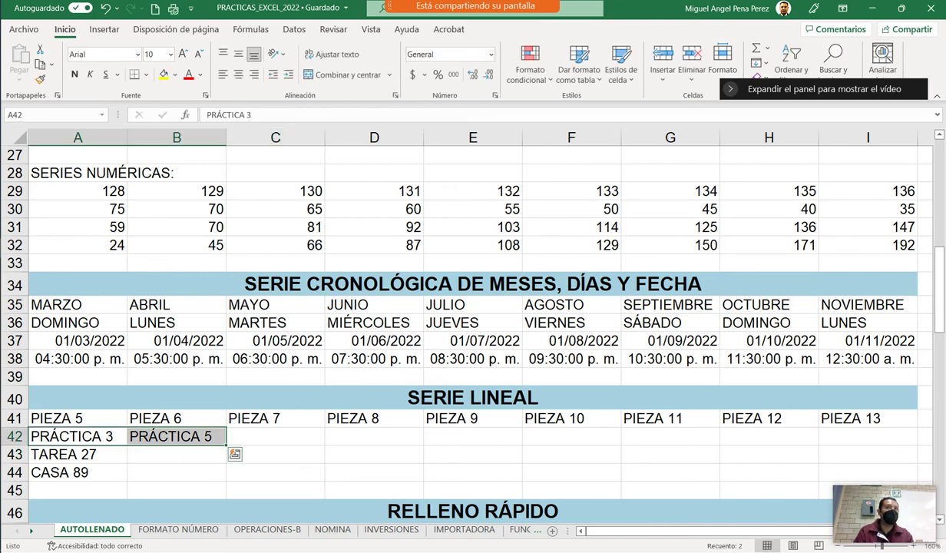
left_click_drag(225, 445, 860, 439)
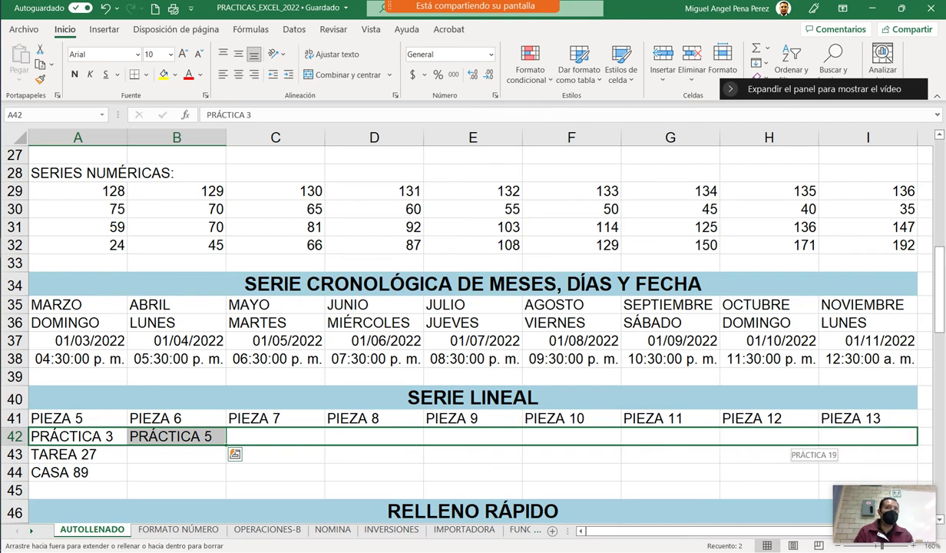
left_click_drag(860, 439, 864, 440)
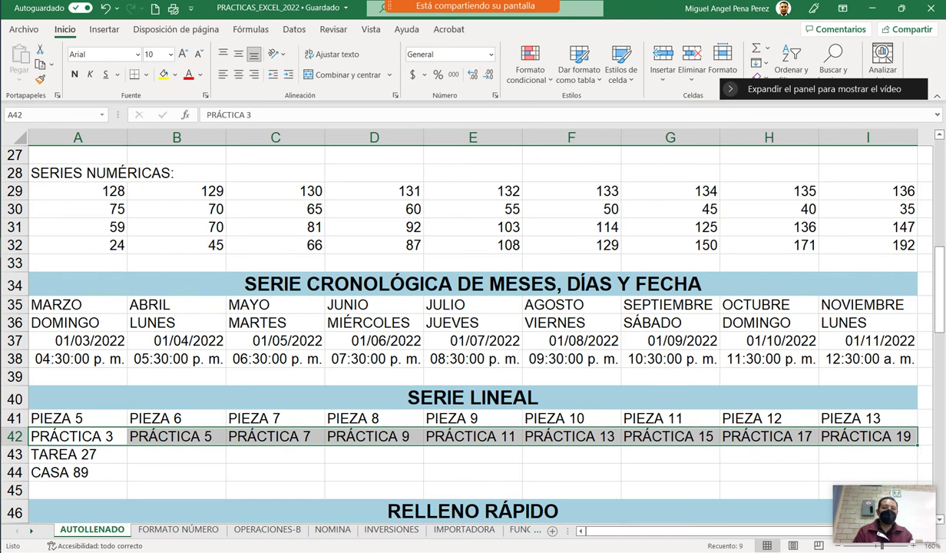
Select the TAREA 27 and CASA 89 cells in column A.
scroll(472, 330, "down", 1)
left_click_drag(77, 400, 76, 417)
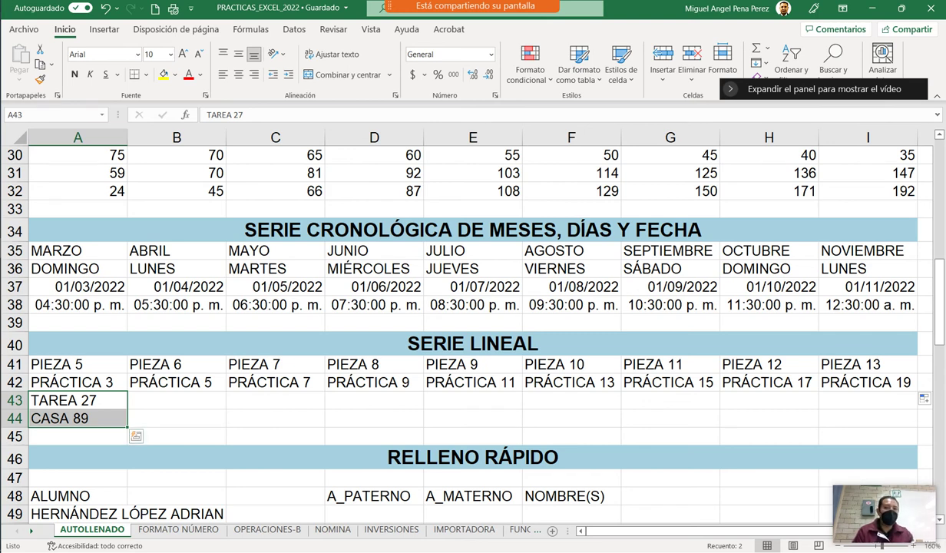
left_click(76, 400)
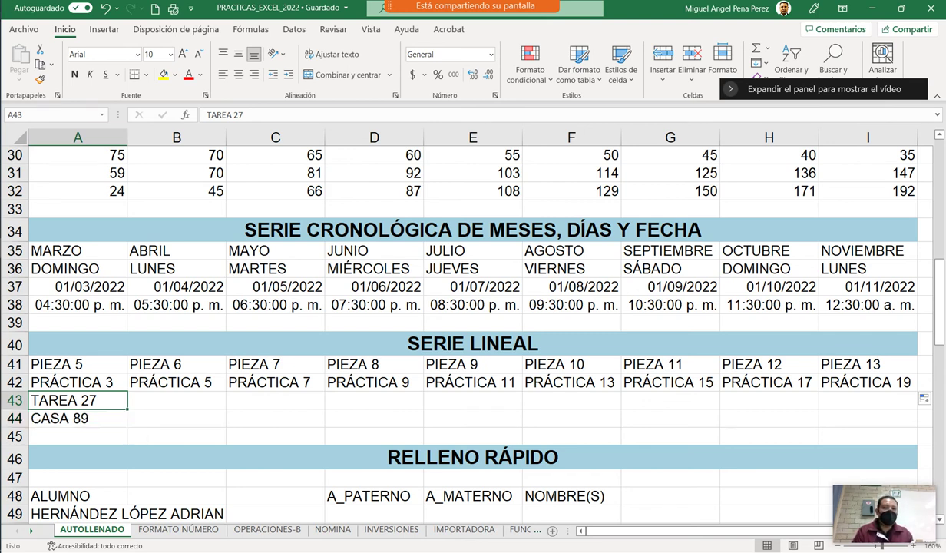
left_click(77, 418)
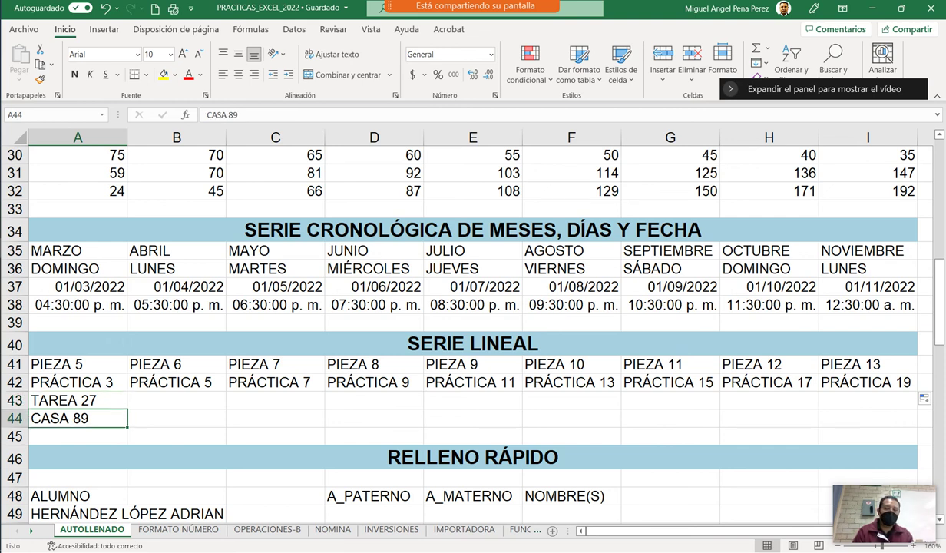
left_click(77, 400)
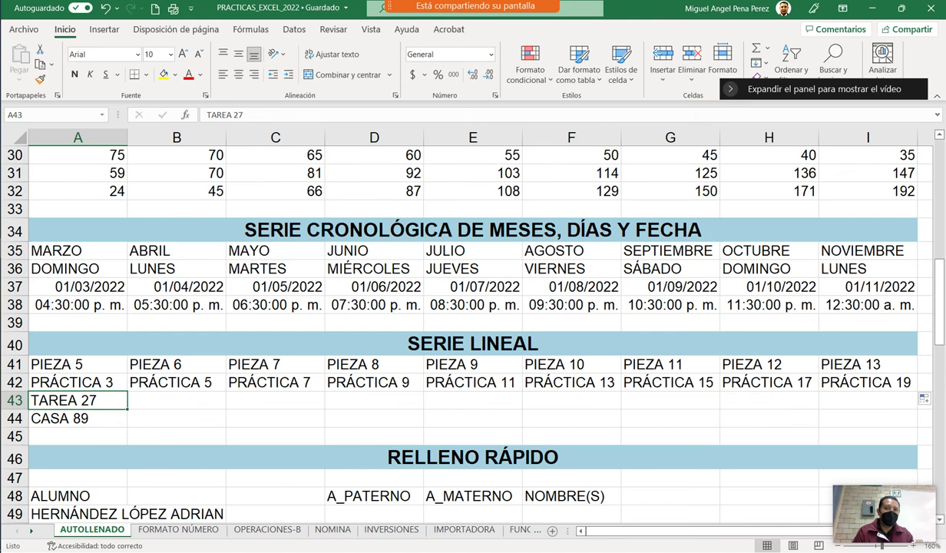
left_click(77, 417)
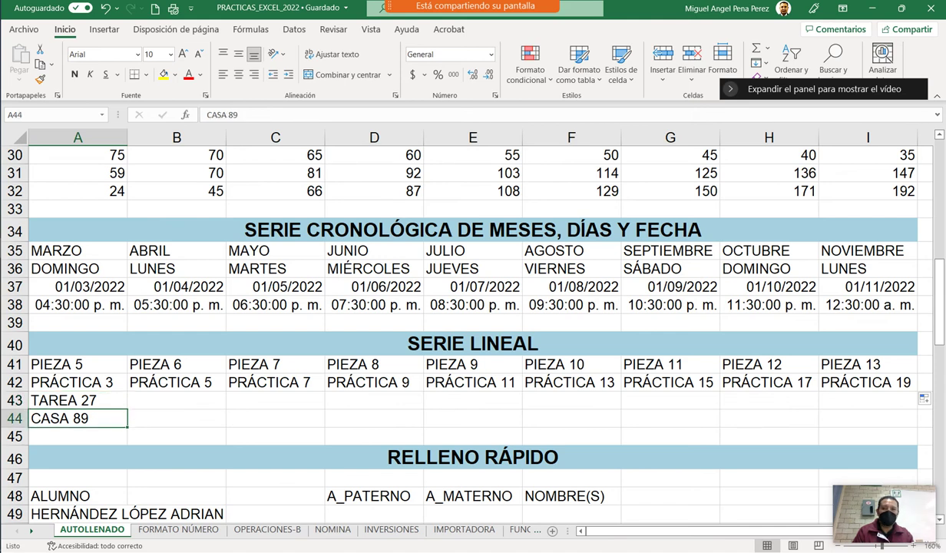
Extend TAREA 27 and CASA 89 across to column I, ending at TAREA 35 and CASA 97.
left_click_drag(77, 400, 76, 418)
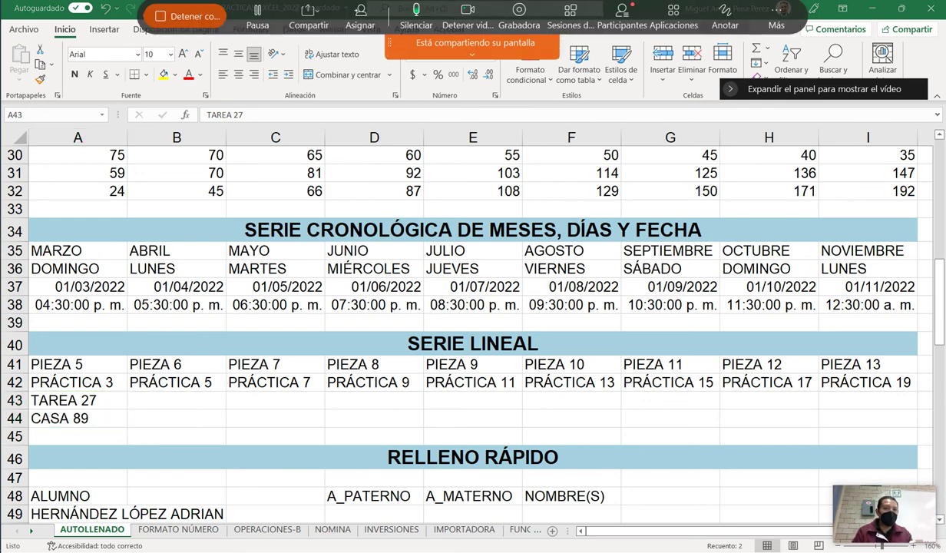
left_click(725, 25)
mouse_move(35, 392)
left_mouse_down()
mouse_move(146, 397)
mouse_move(105, 429)
mouse_move(32, 395)
left_mouse_up()
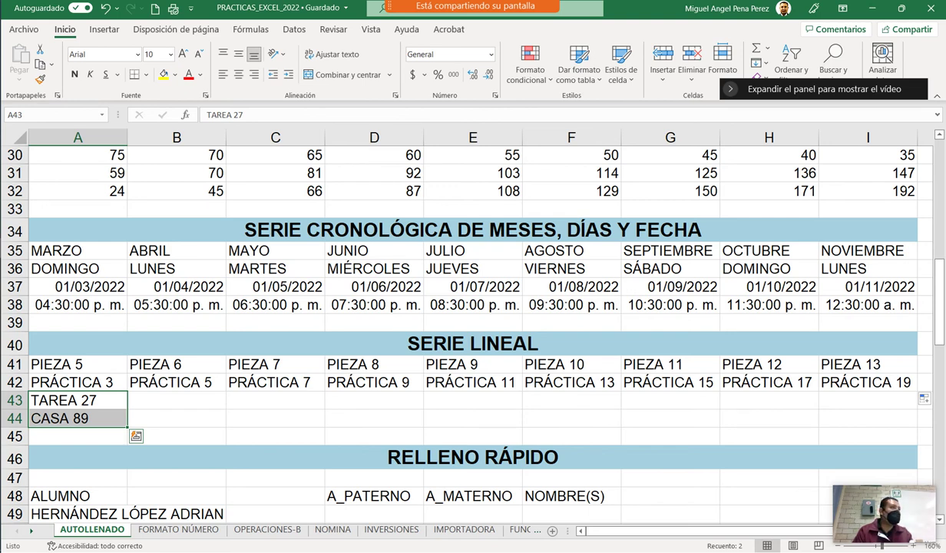
left_click_drag(127, 427, 691, 424)
left_click_drag(924, 398, 924, 398)
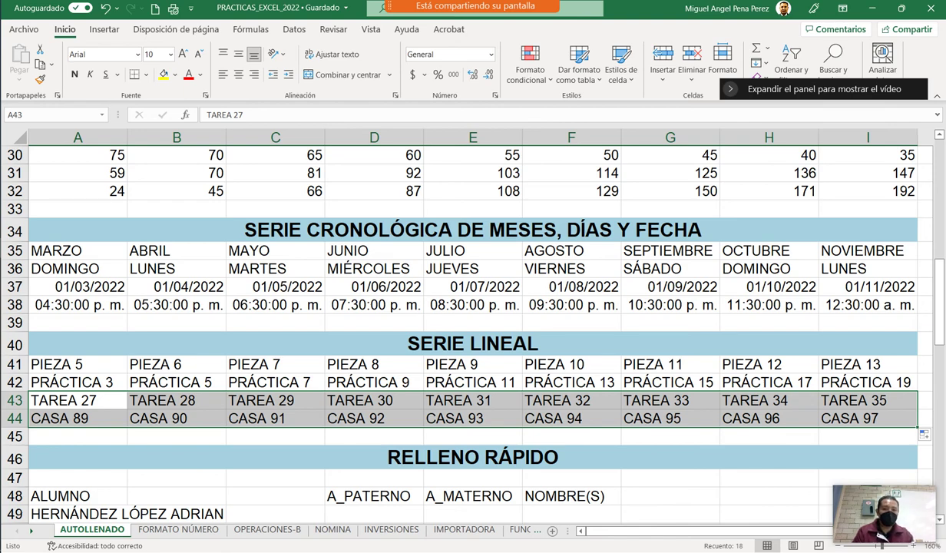
scroll(472, 323, "down", 4)
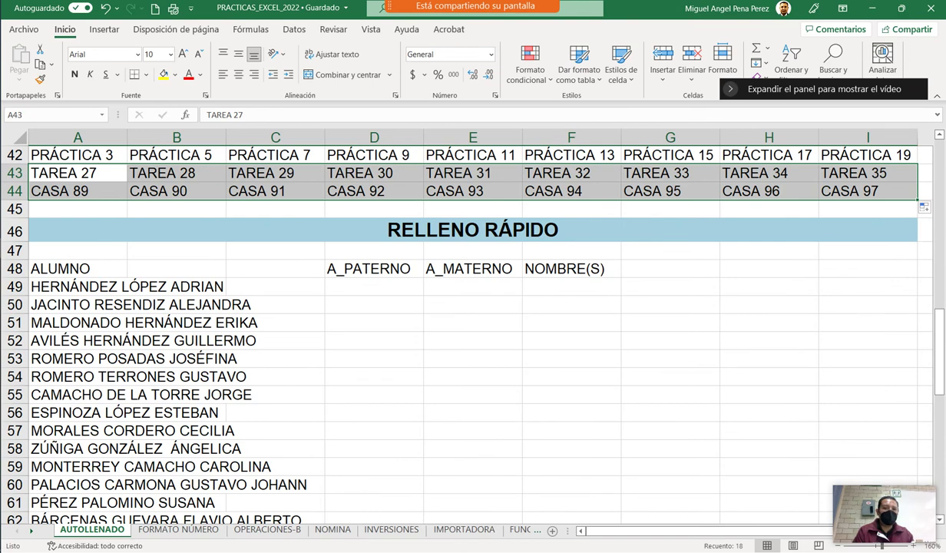
left_click(374, 286)
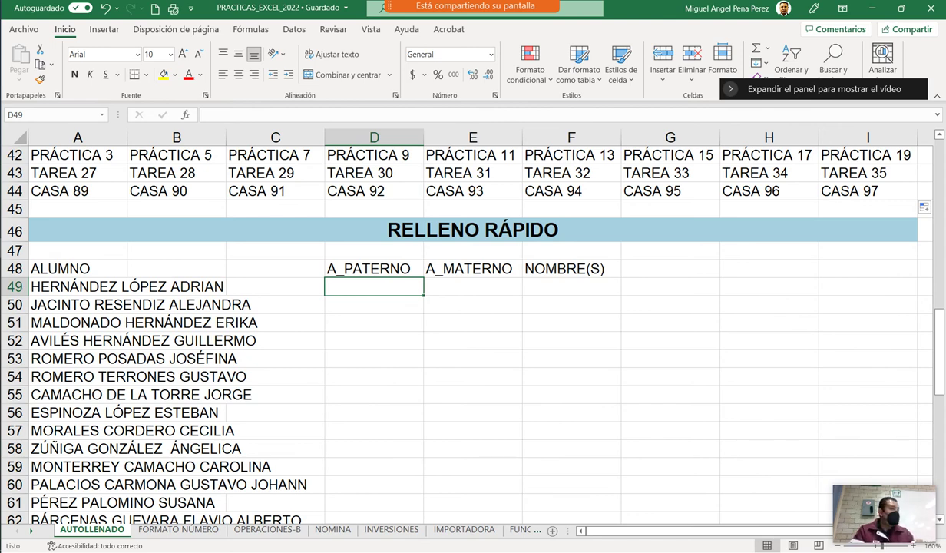
scroll(460, 322, "up", 1)
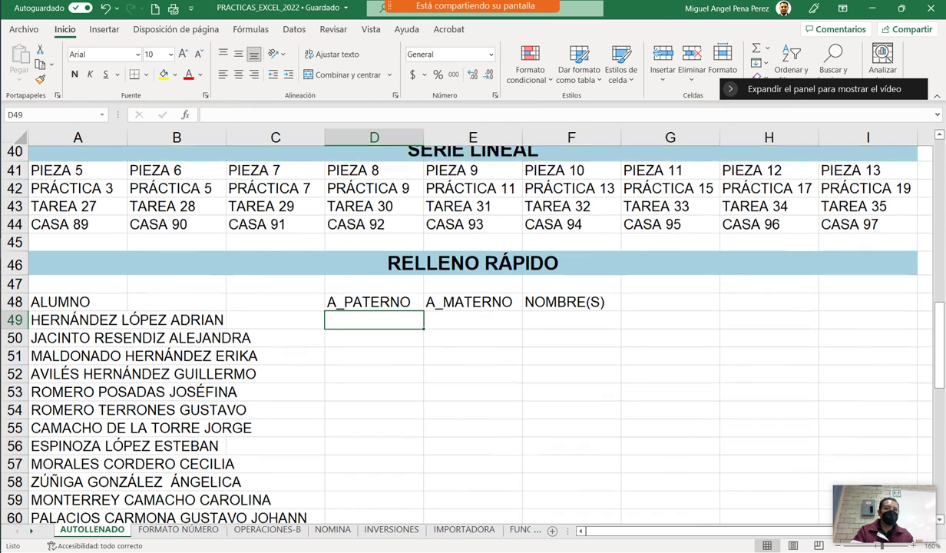
left_click_drag(78, 233, 128, 259)
left_click(177, 251)
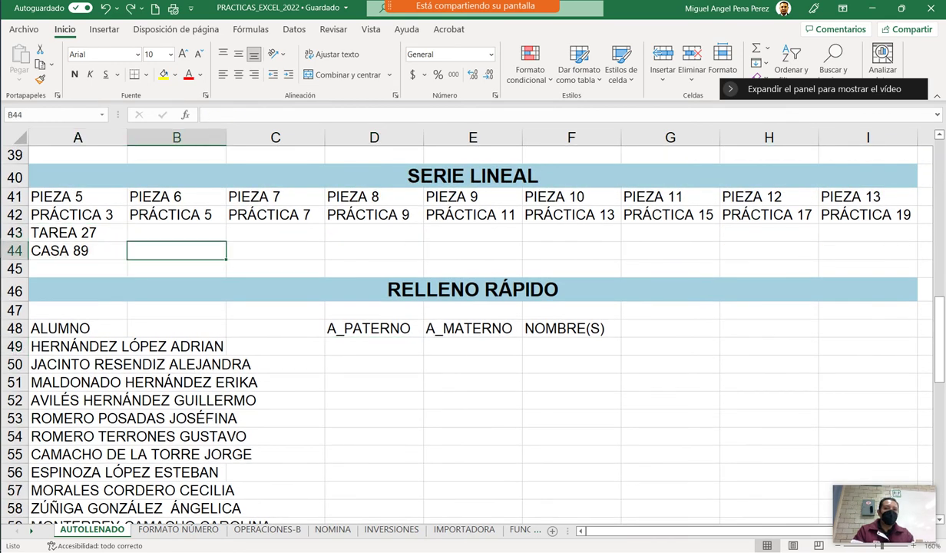
left_click_drag(78, 233, 78, 250)
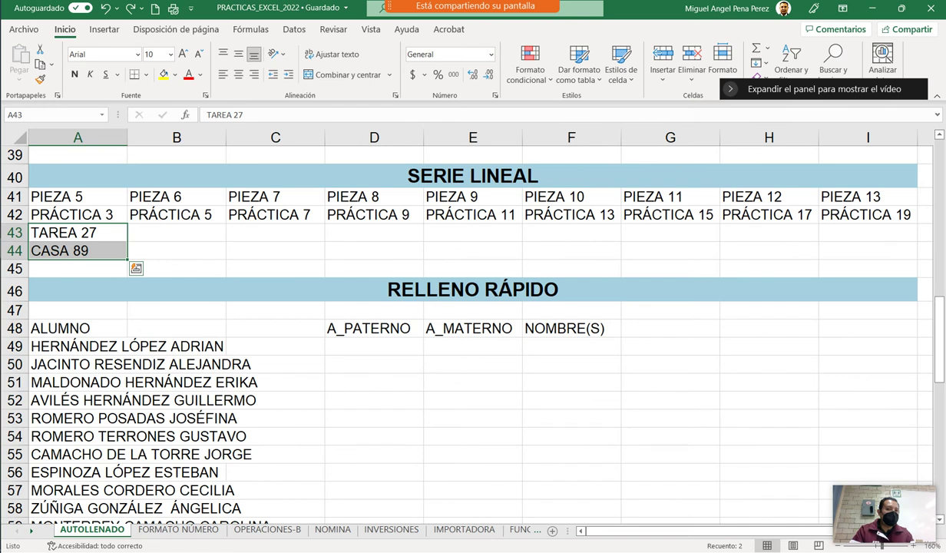
left_click_drag(127, 259, 844, 259)
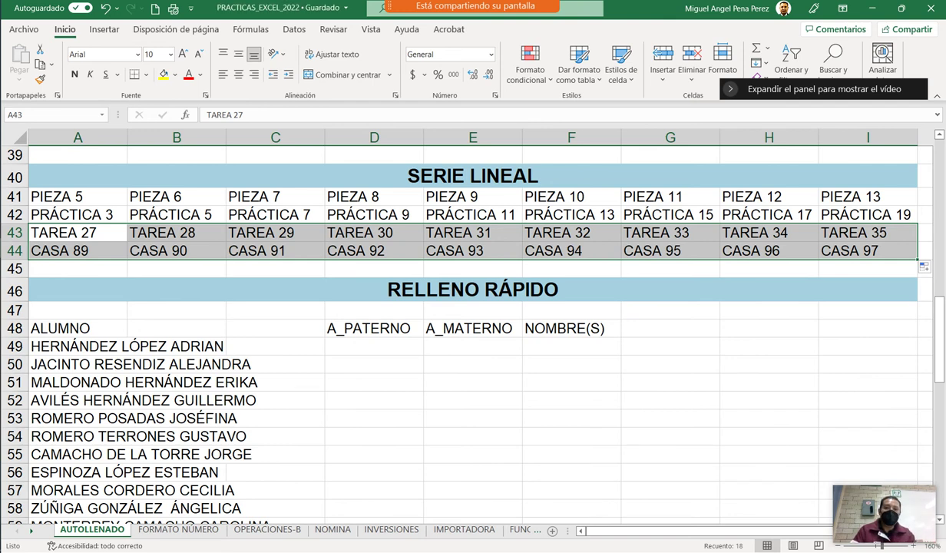
scroll(472, 330, "down", 1)
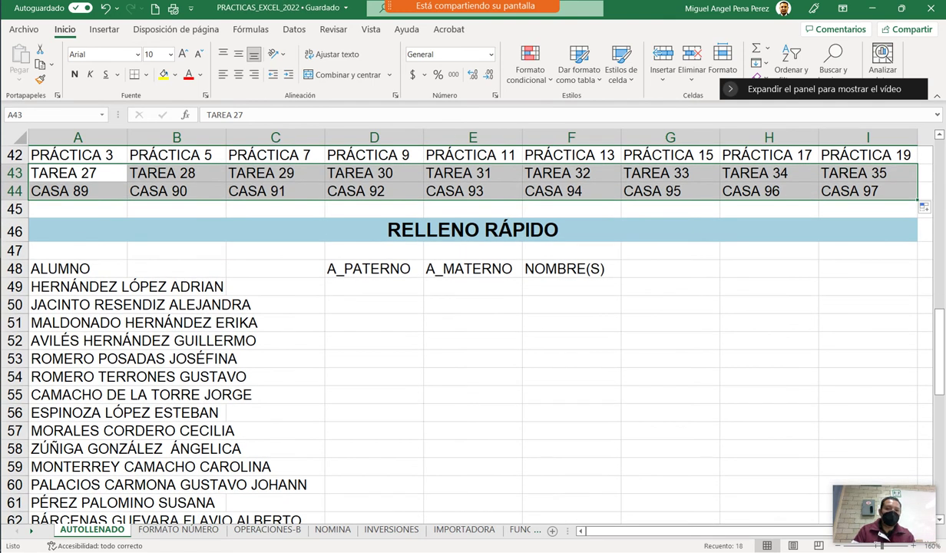
left_click(374, 286)
key("Caps_Lock")
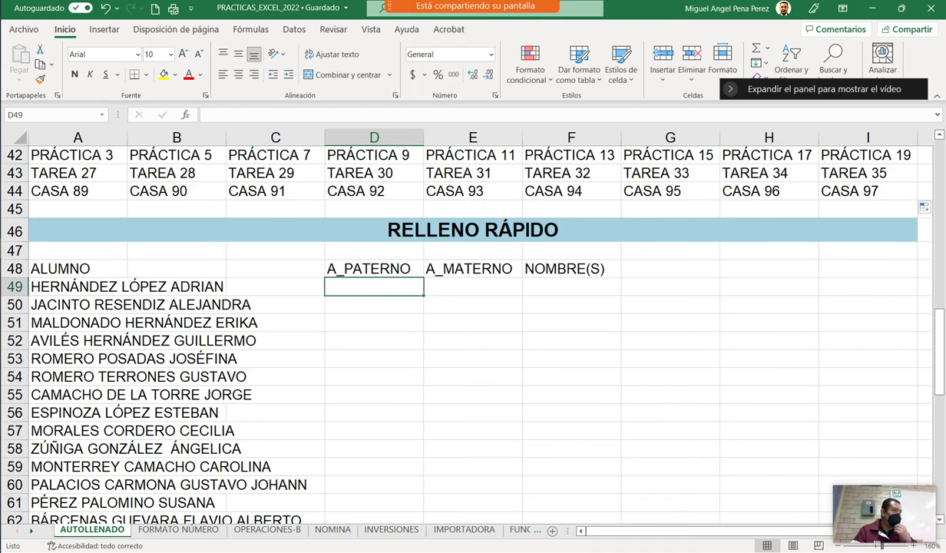
type("HER")
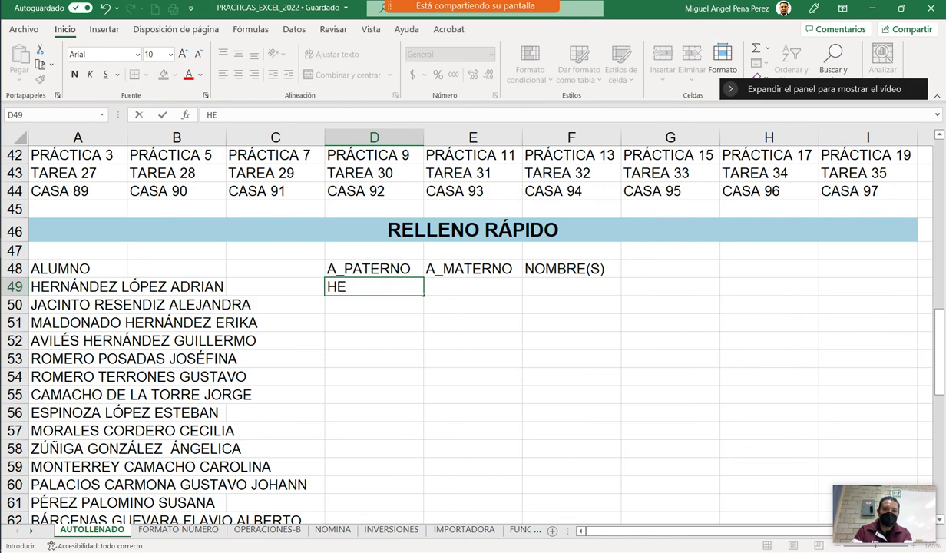
key("BackSpace")
key("BackSpace")
key("BackSpace")
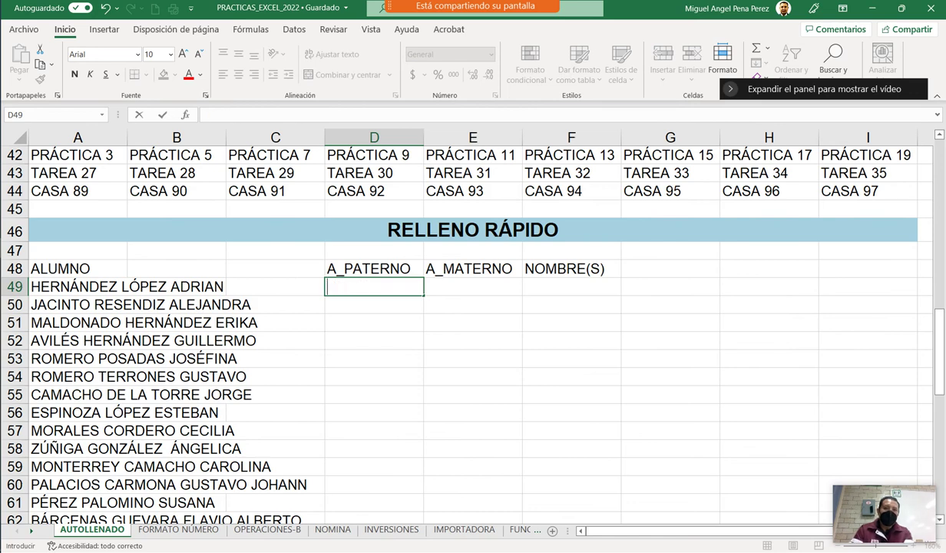
left_click(77, 287)
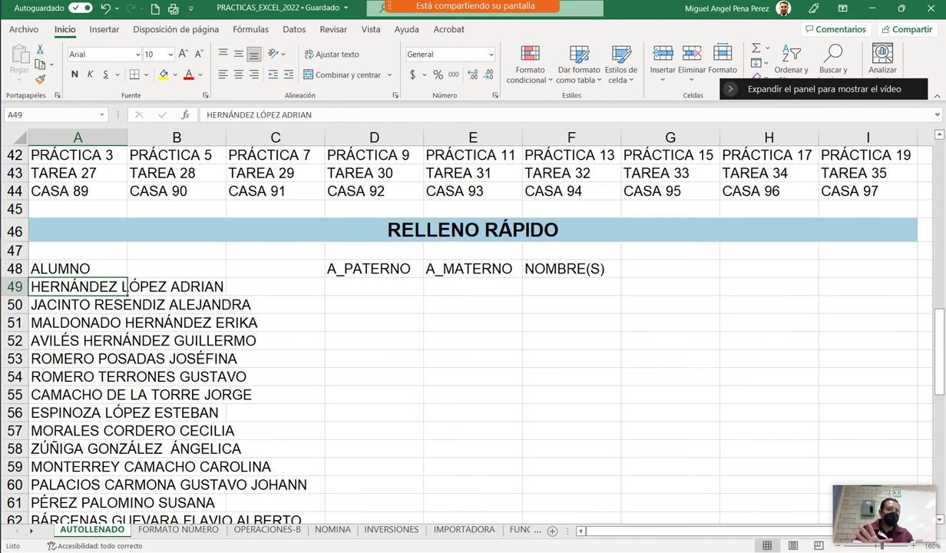
key("F2")
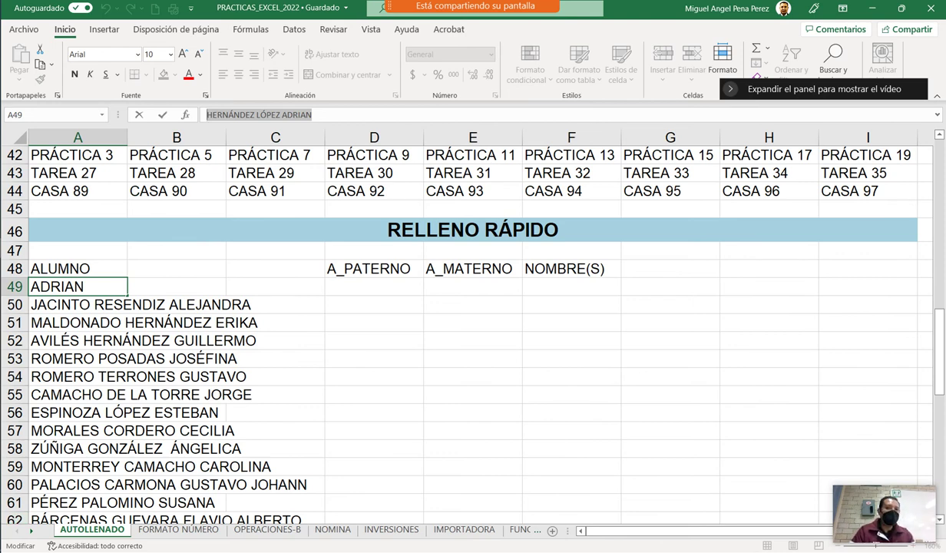
left_click(374, 286)
left_click(473, 286)
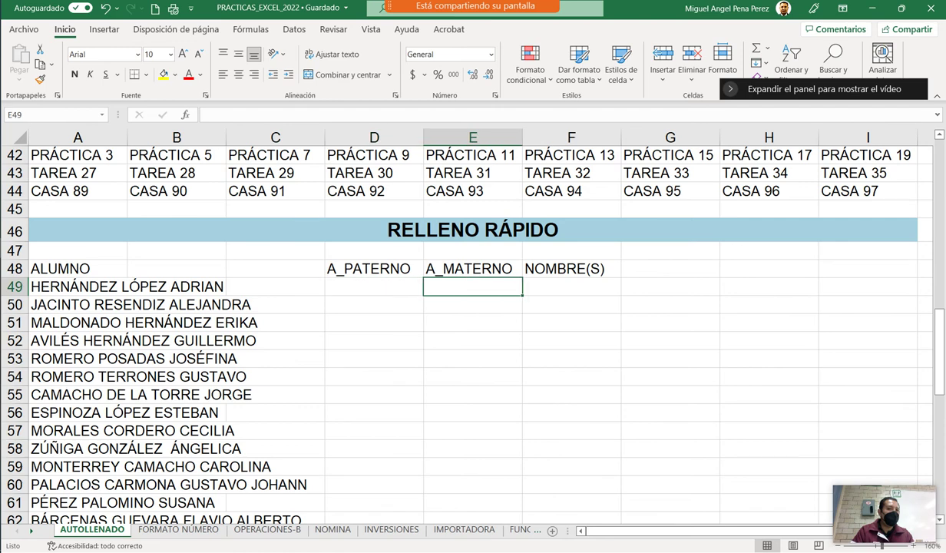
left_click(571, 286)
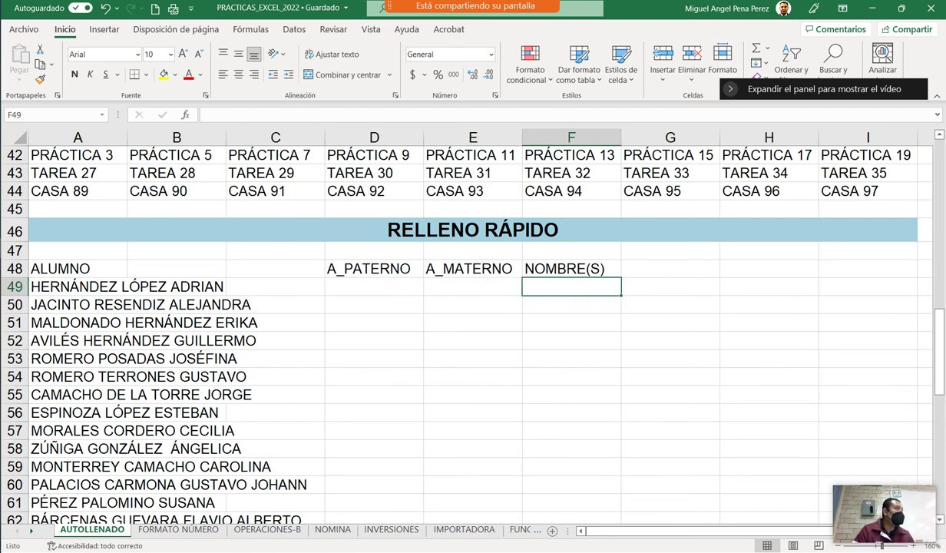
left_click(374, 286)
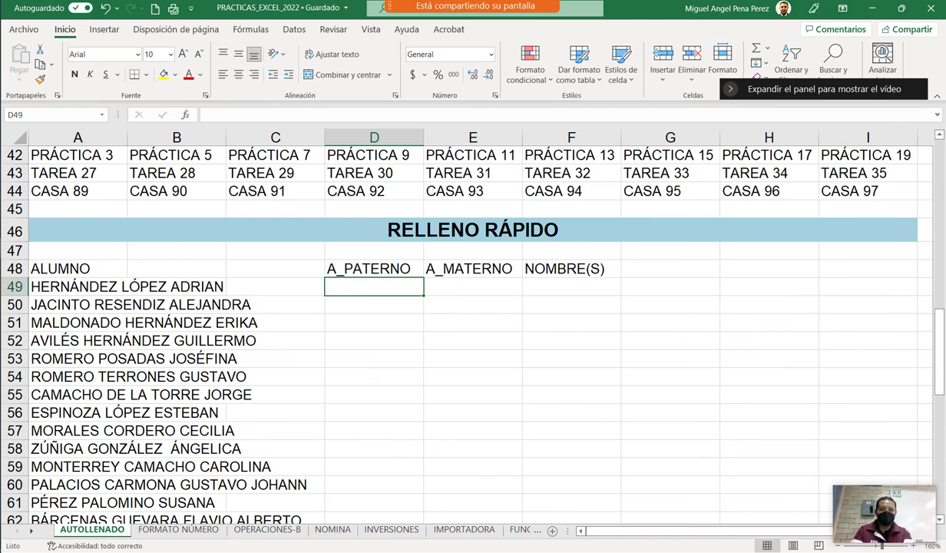
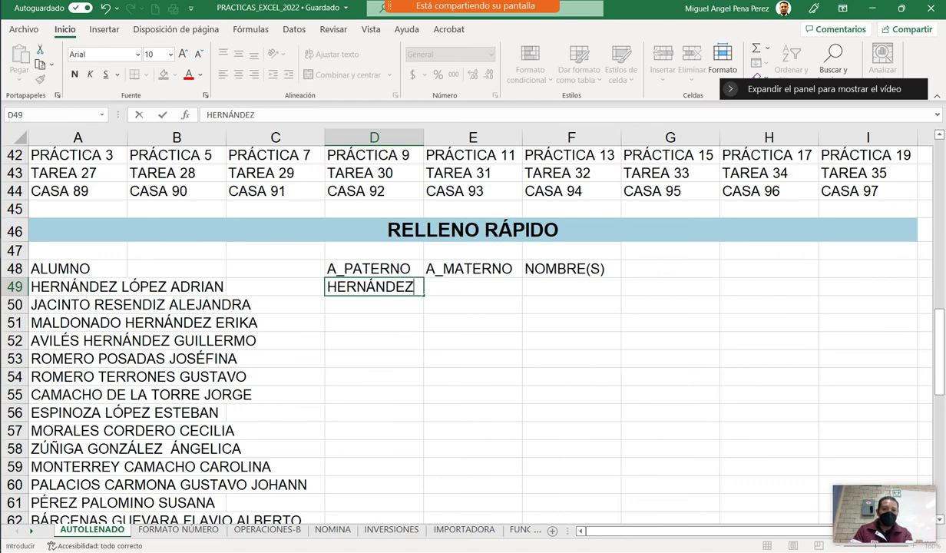
Type the first student's paternal surname, maternal surname and given name into D49, E49 and F49.
key("Tab")
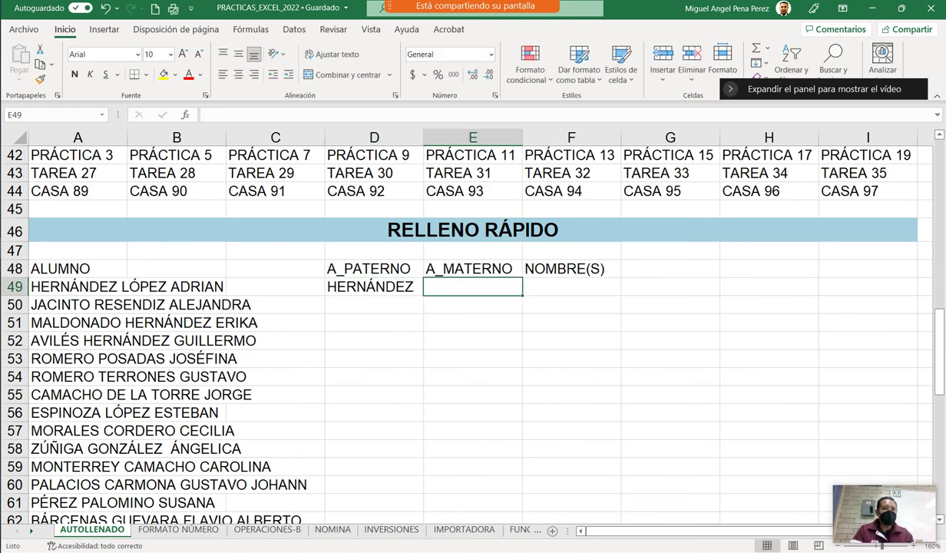
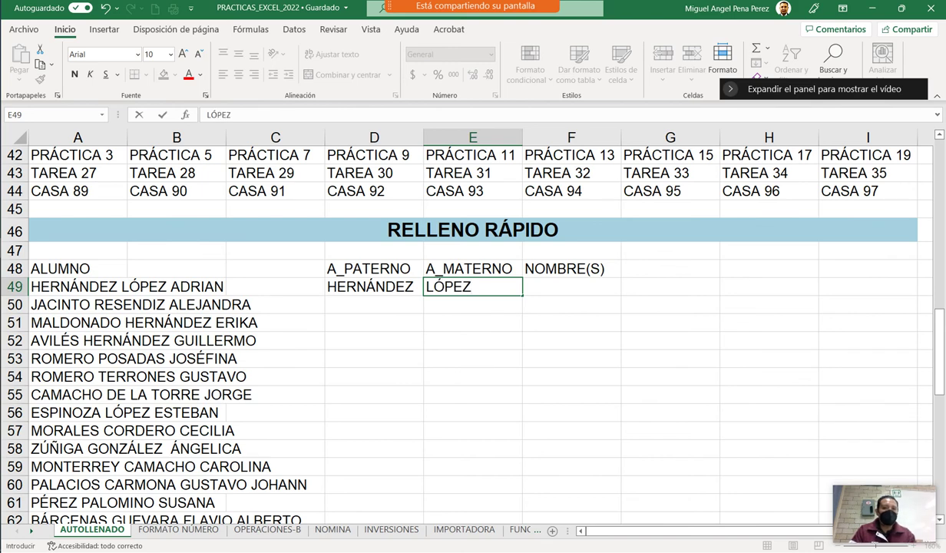
key("Tab")
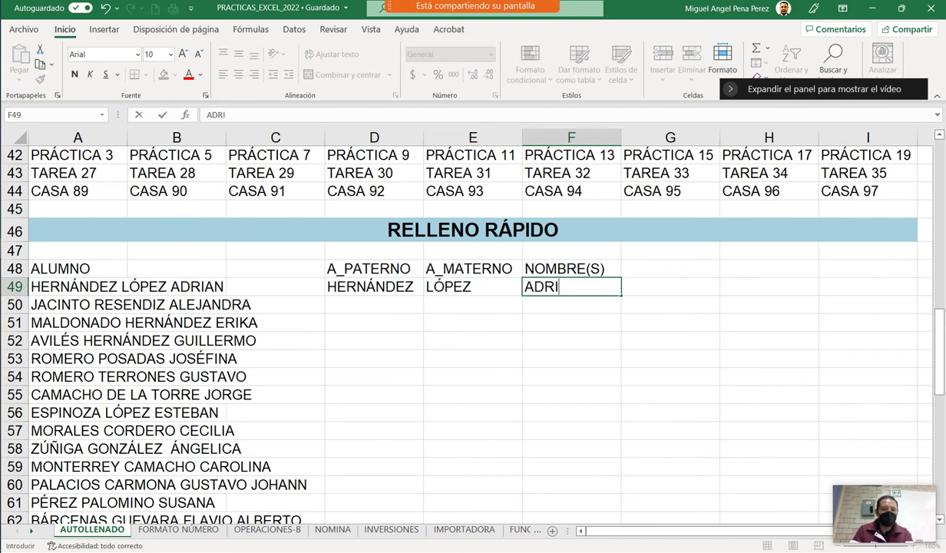
left_click(571, 322)
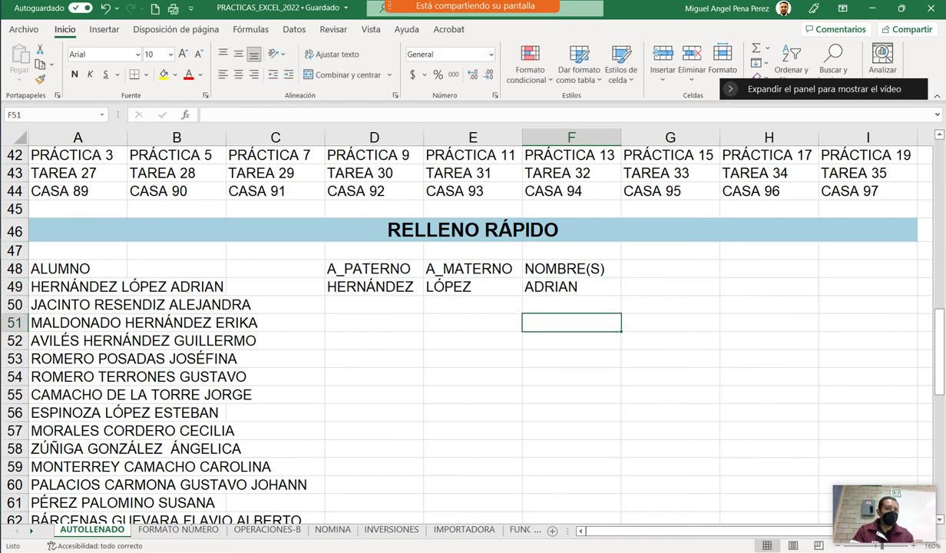
left_click_drag(370, 287, 572, 286)
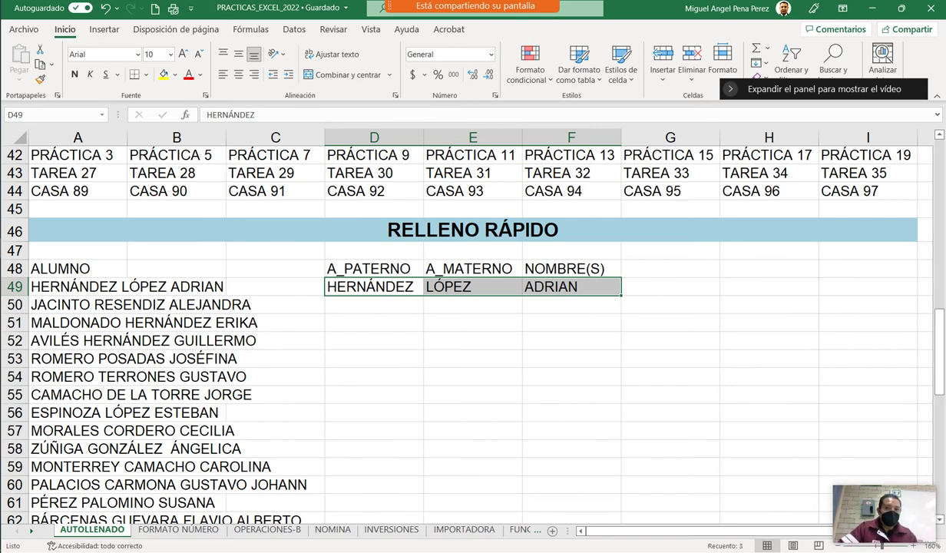
left_click(374, 304)
left_click(374, 286)
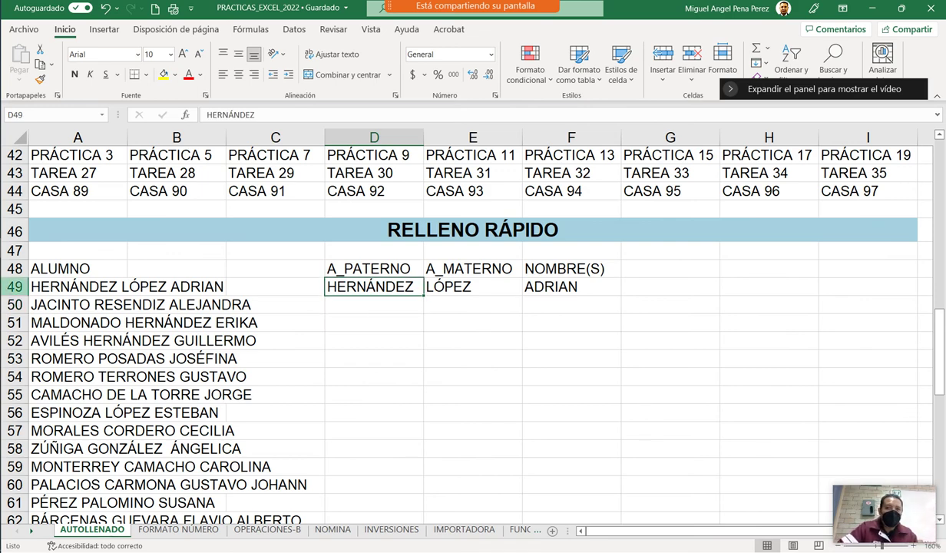
left_click(77, 286)
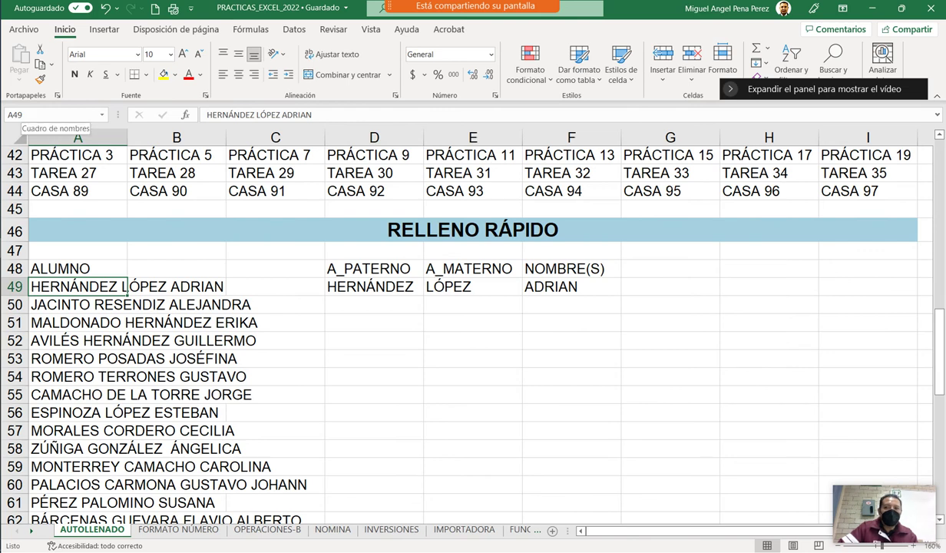
left_click(374, 304)
left_click_drag(374, 286, 572, 289)
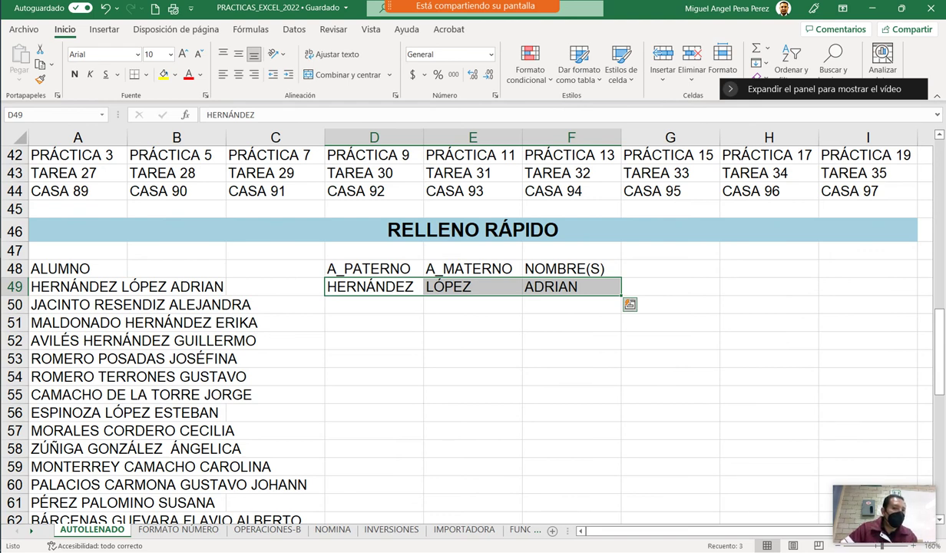
left_click_drag(621, 295, 622, 359)
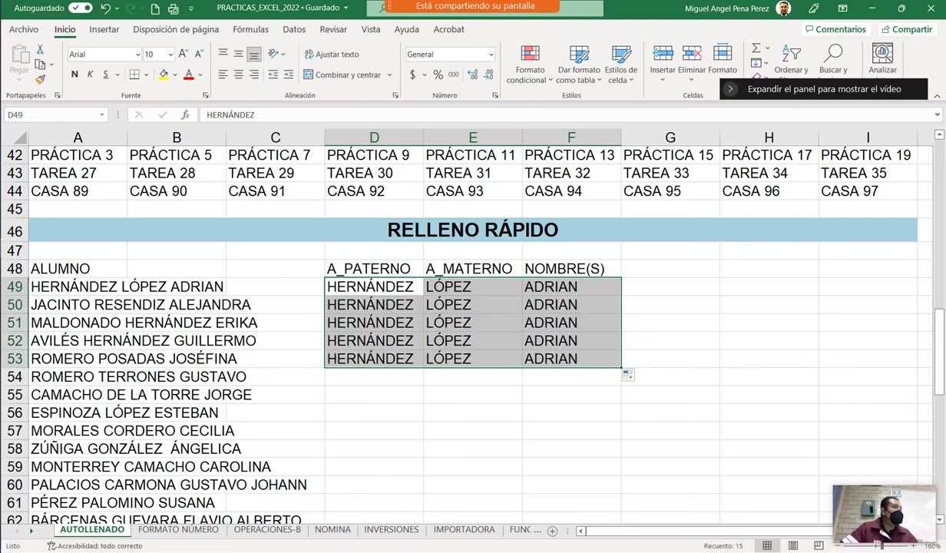
key("ctrl+z")
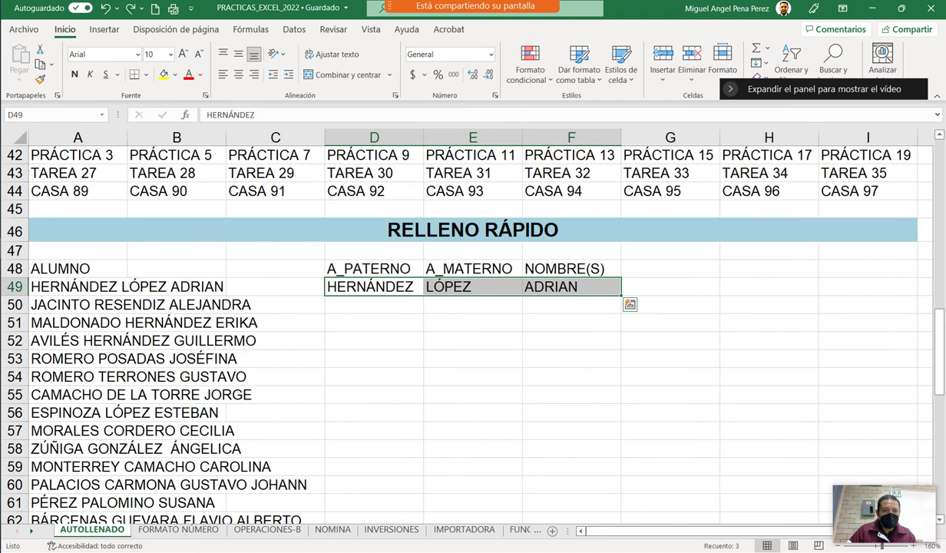
left_click_drag(621, 295, 622, 342)
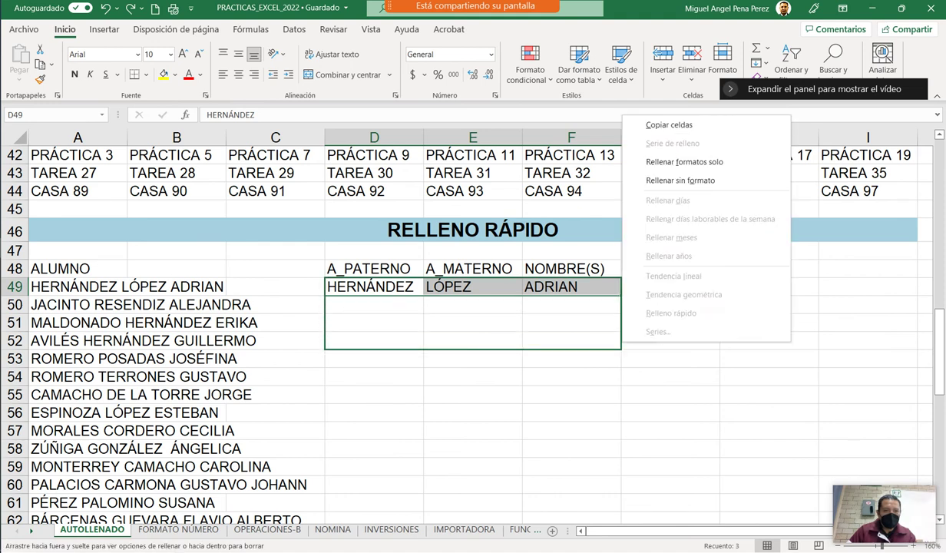
key("Escape")
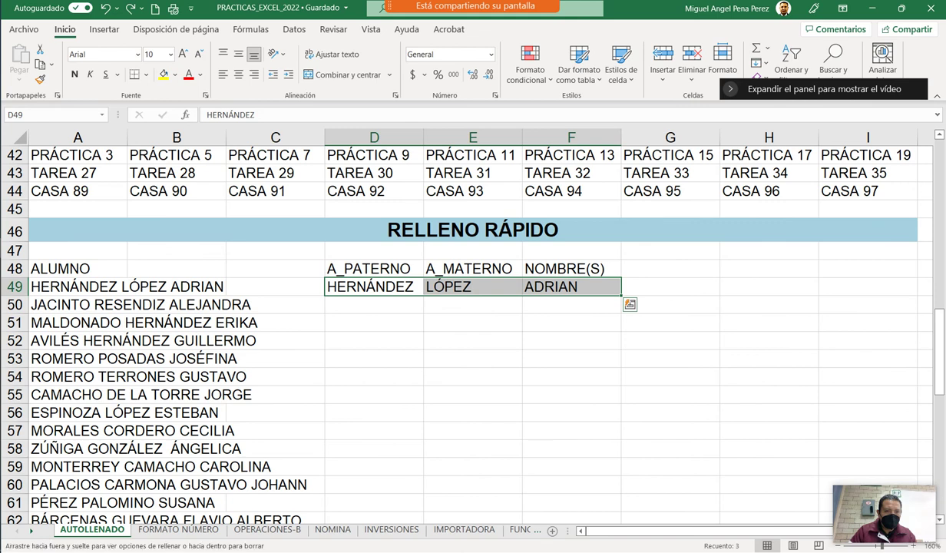
left_click_drag(620, 295, 620, 384)
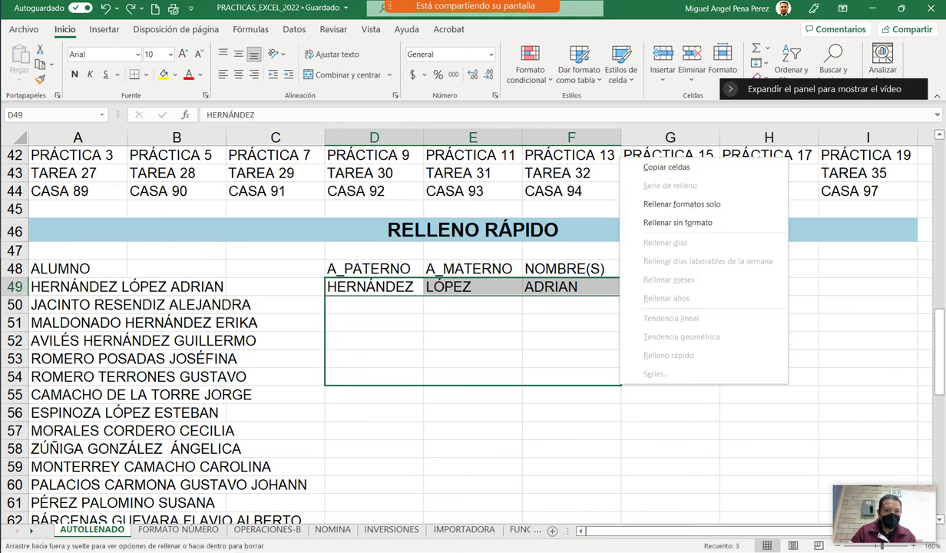
left_click_drag(607, 293, 607, 378)
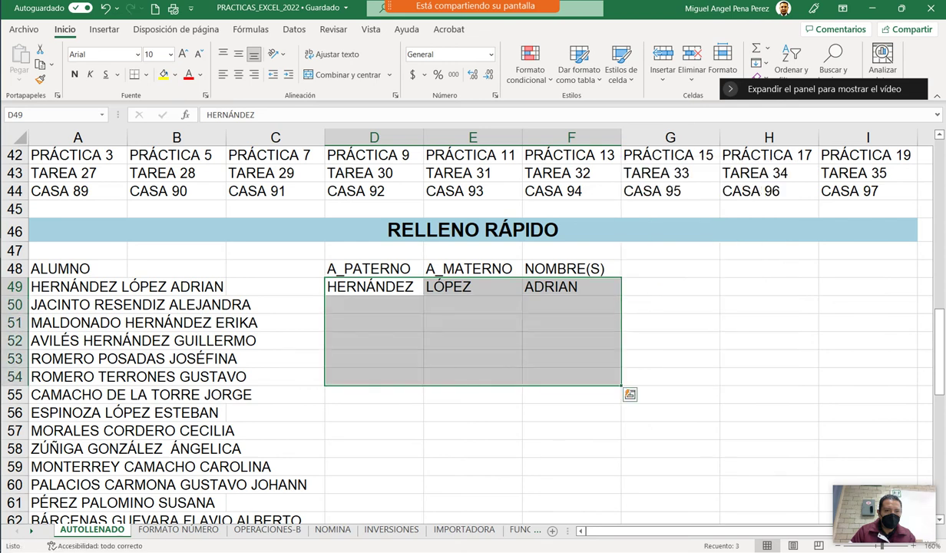
left_click(671, 376)
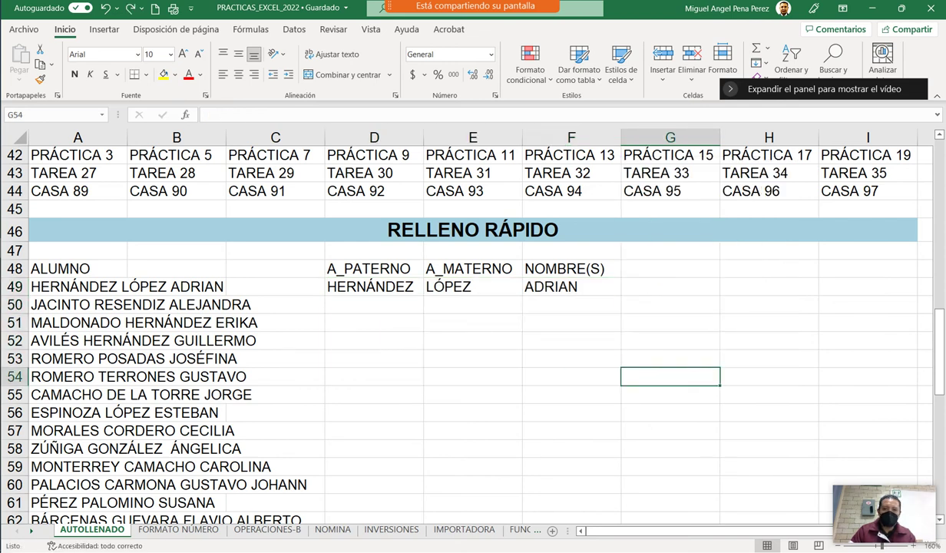
Merge and centre the student names in rows 49 to 54 across columns A to C.
left_click_drag(77, 287, 269, 286)
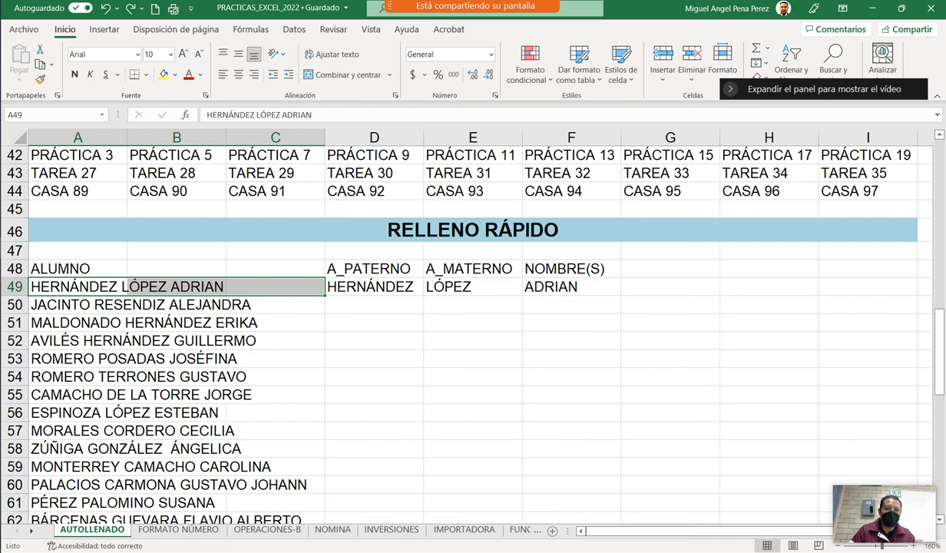
left_click(123, 305)
left_click_drag(77, 287, 269, 286)
left_click_drag(77, 286, 269, 286)
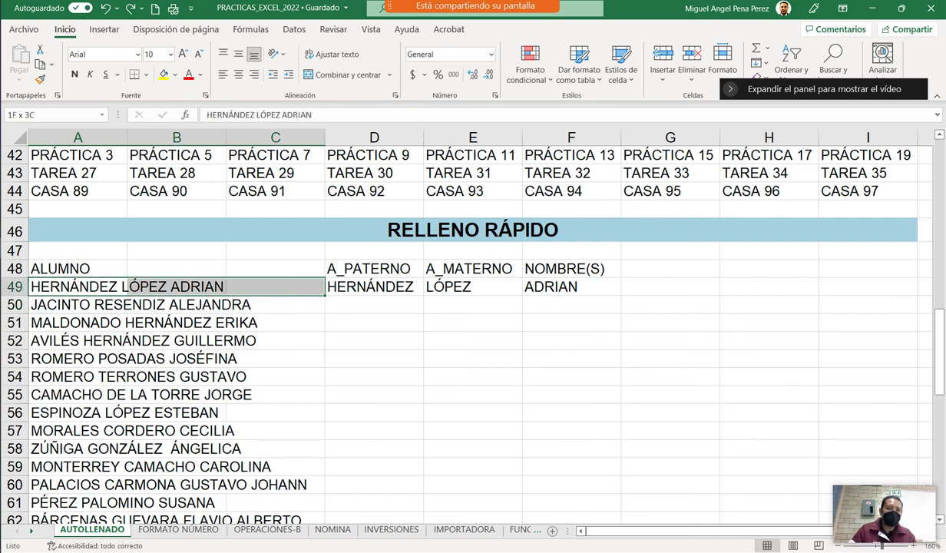
left_click(338, 75)
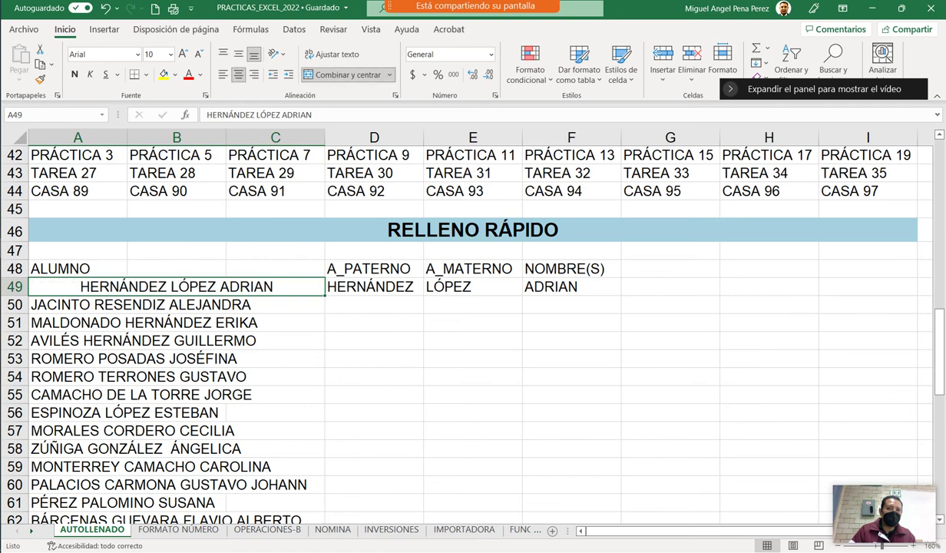
left_click(176, 304)
left_click_drag(69, 304, 292, 304)
left_click(338, 75)
left_click_drag(69, 322, 292, 322)
left_click(338, 75)
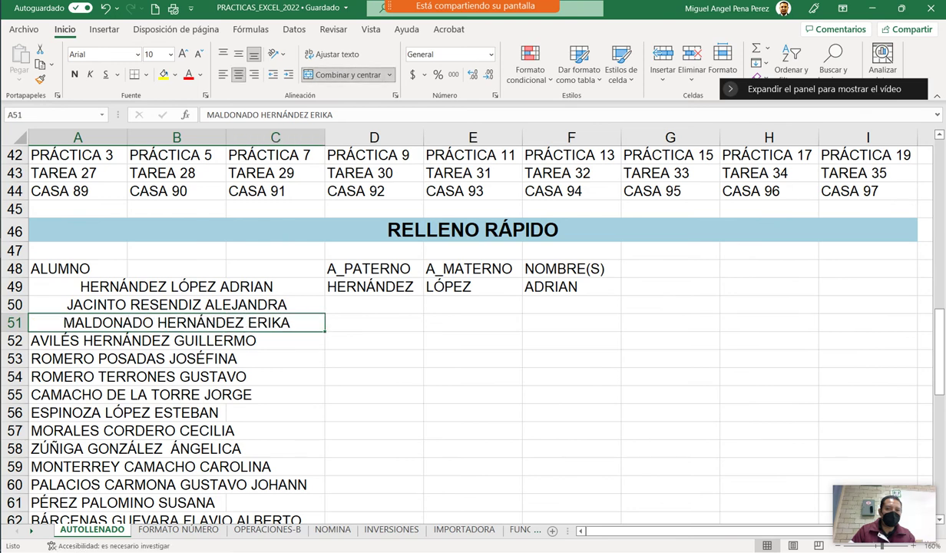
left_click_drag(69, 340, 292, 340)
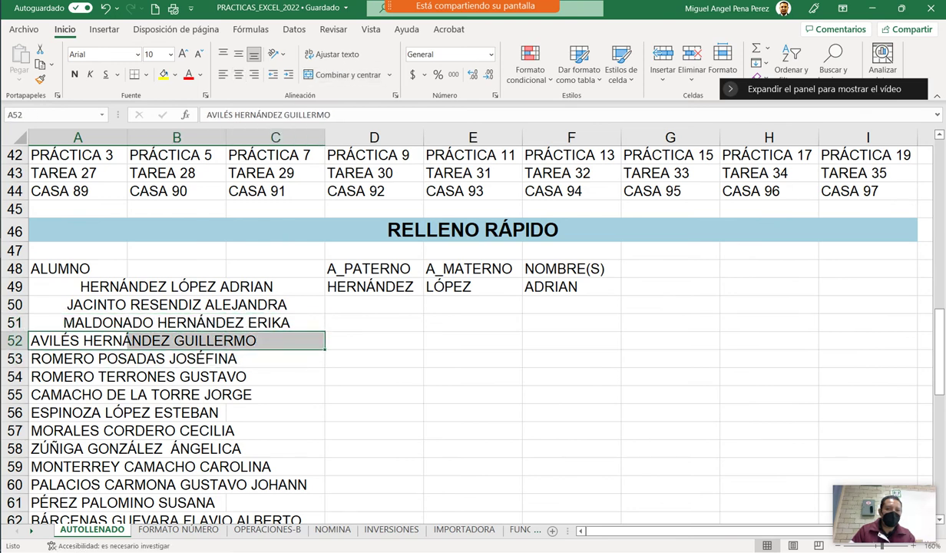
left_click(338, 75)
left_click_drag(69, 358, 291, 357)
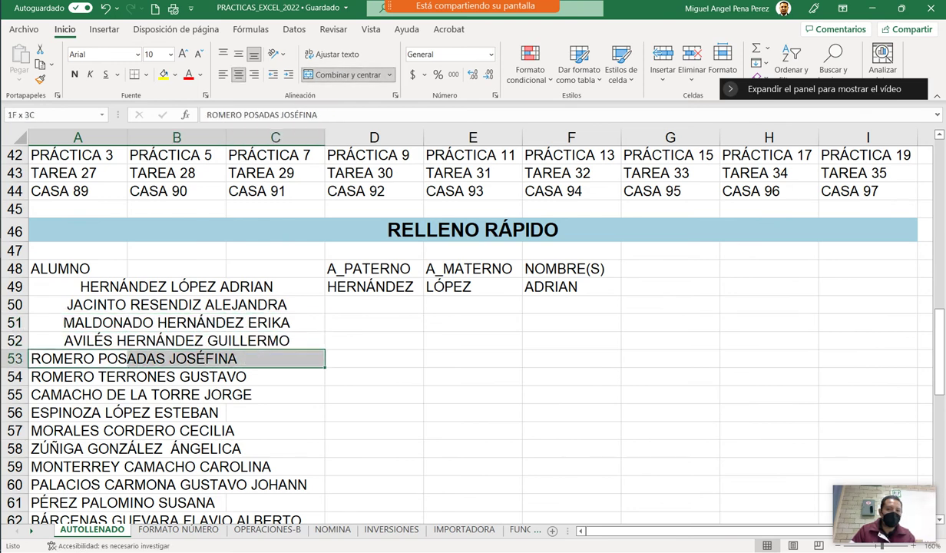
left_click(338, 74)
left_click_drag(69, 377, 292, 376)
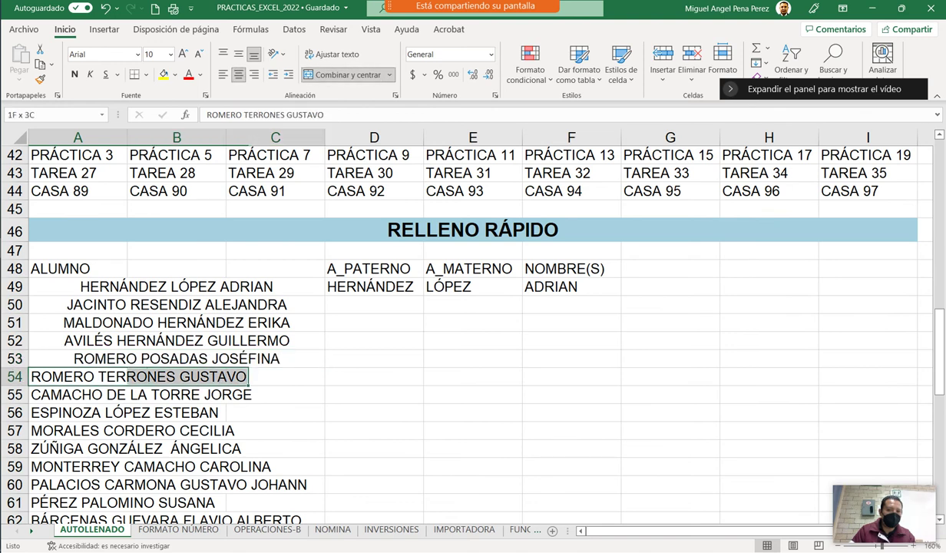
left_click(338, 74)
Merge and centre the student names in rows 55 to 59 across columns A to C.
scroll(461, 307, "down", 3)
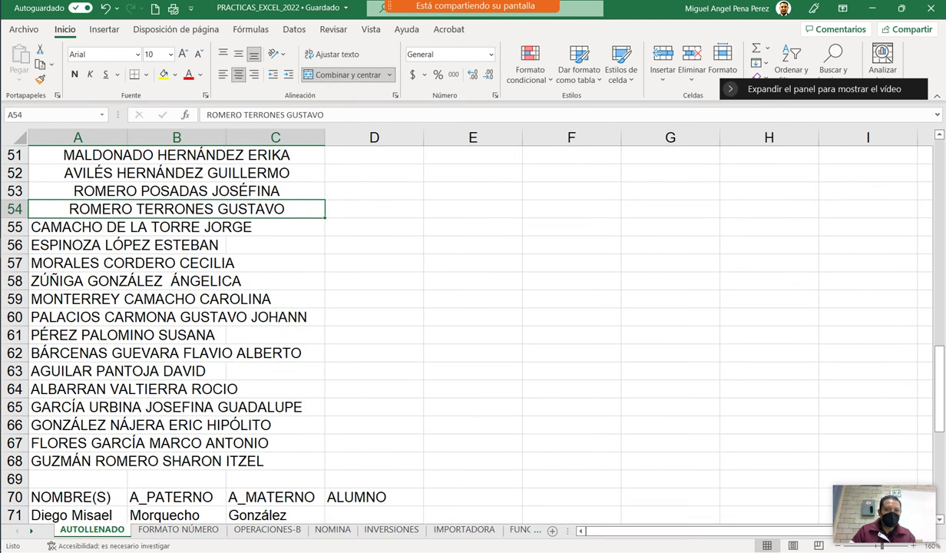
left_click_drag(69, 227, 291, 227)
left_click(338, 74)
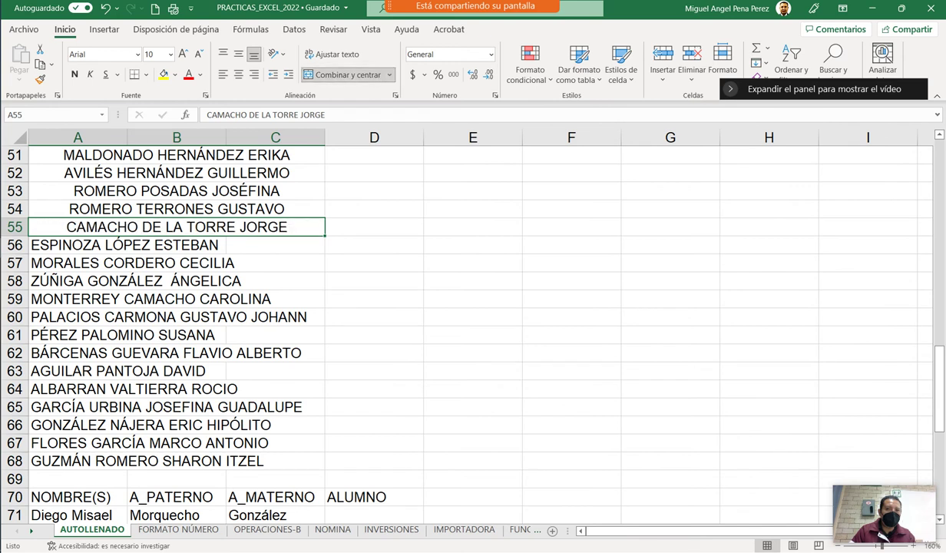
left_click_drag(69, 245, 292, 244)
left_click(338, 74)
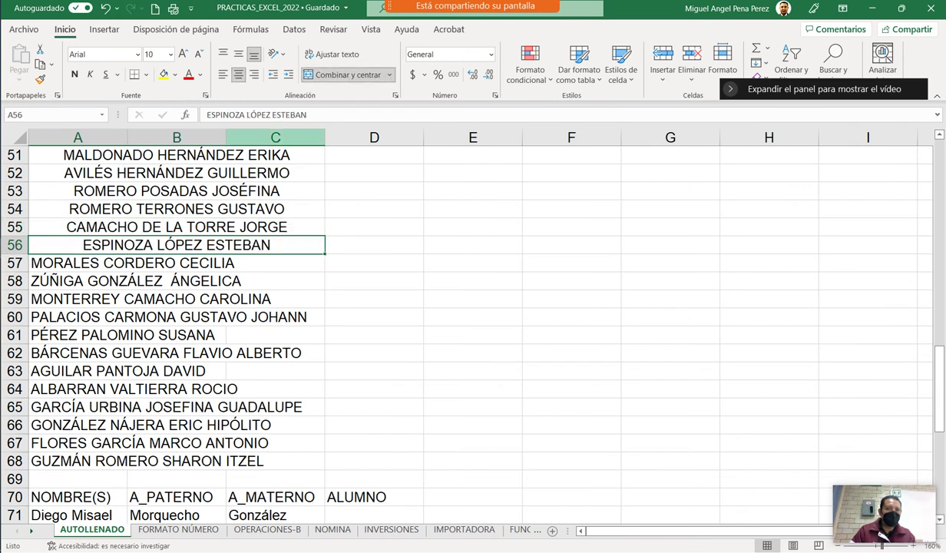
left_click_drag(69, 262, 291, 263)
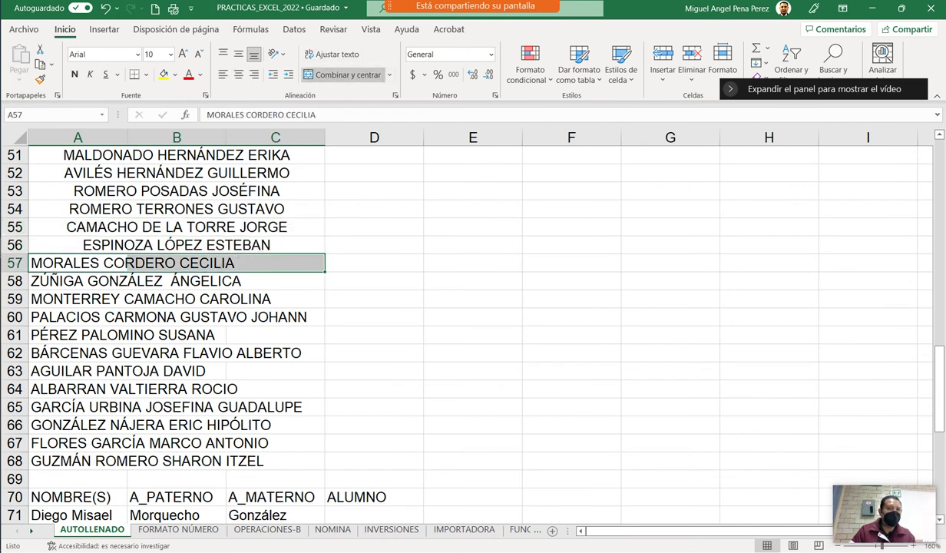
left_click(338, 74)
left_click_drag(69, 281, 292, 281)
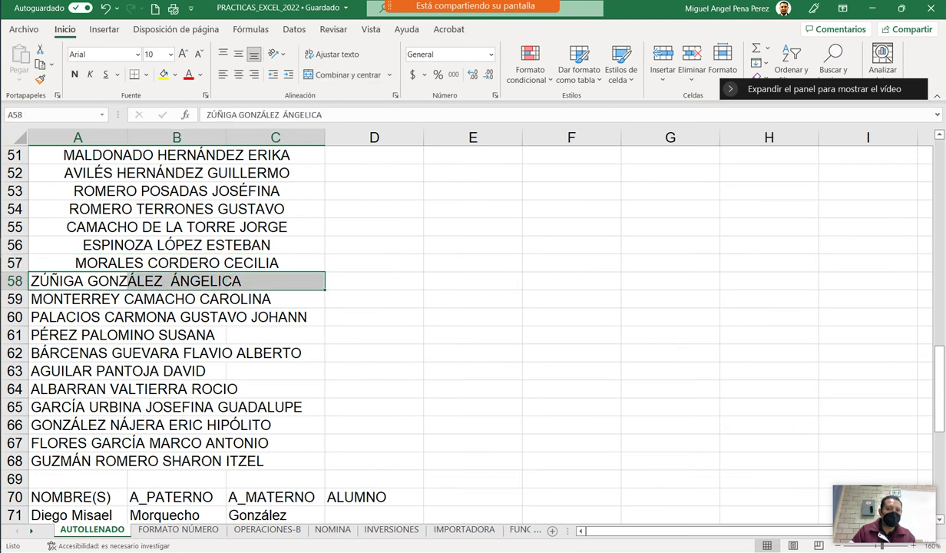
left_click(338, 75)
left_click_drag(69, 299, 292, 298)
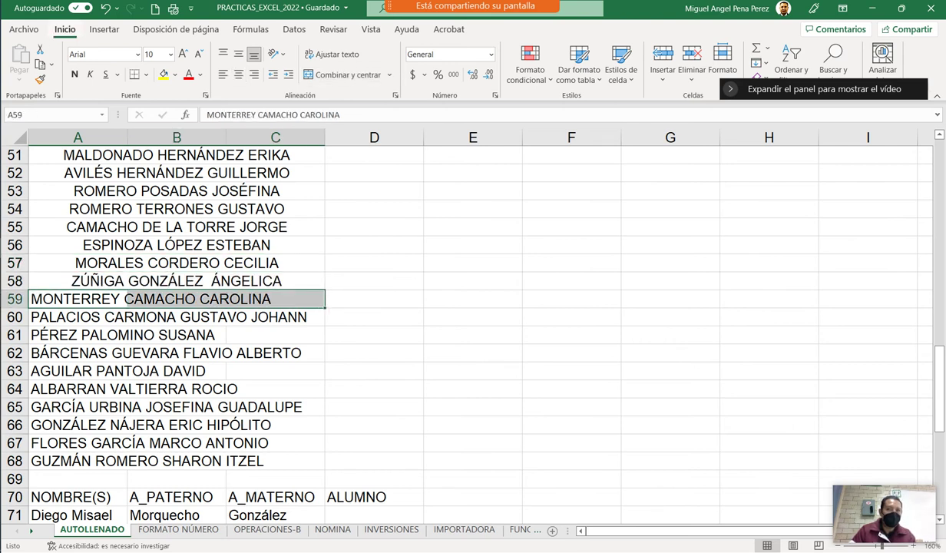
scroll(461, 323, "down", 1)
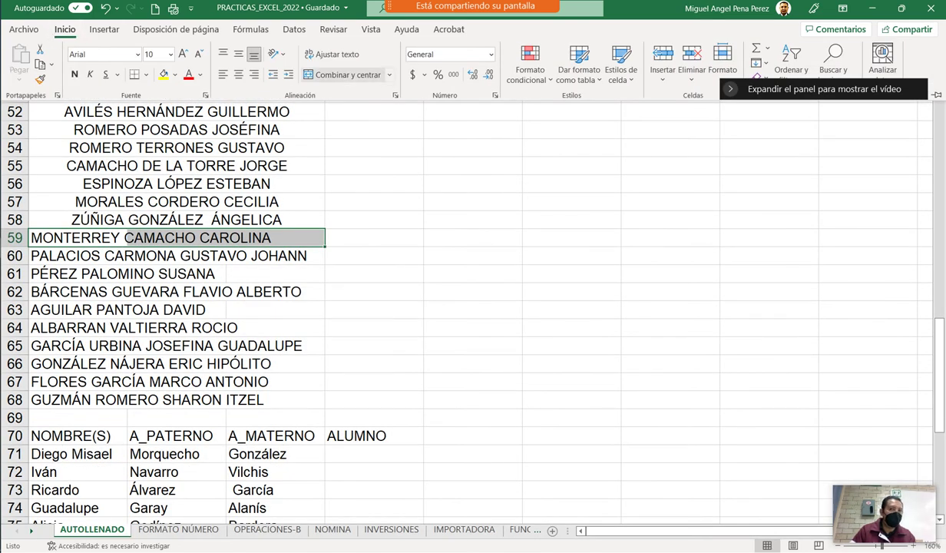
left_click(342, 74)
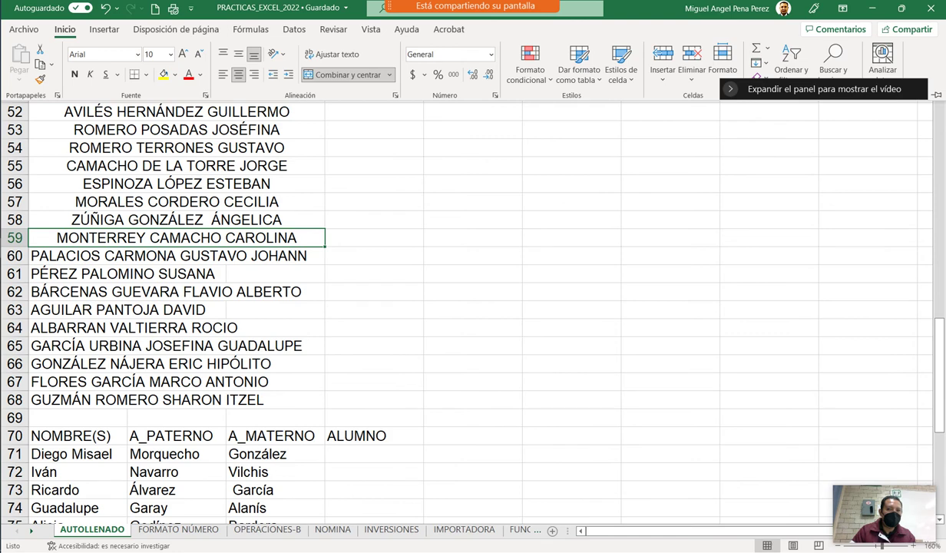
scroll(461, 307, "up", 4)
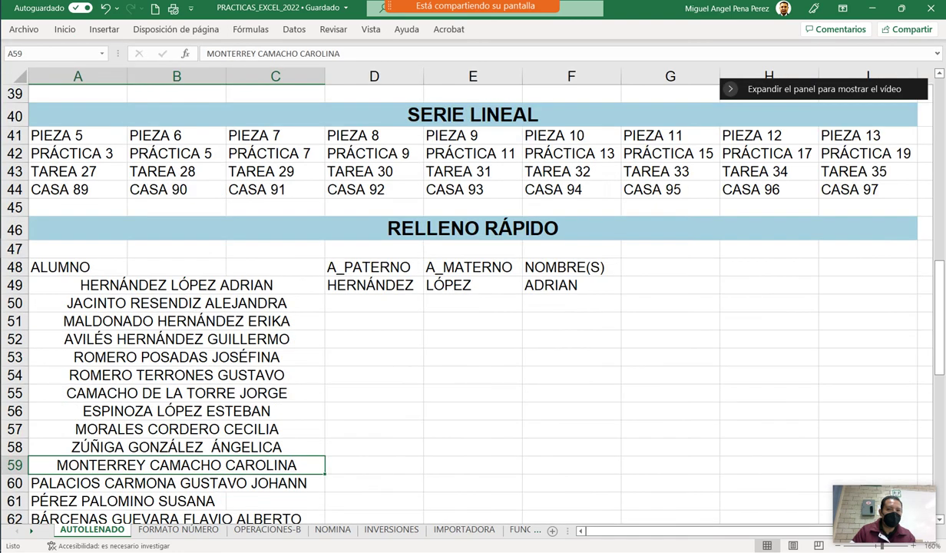
left_click_drag(374, 284, 571, 285)
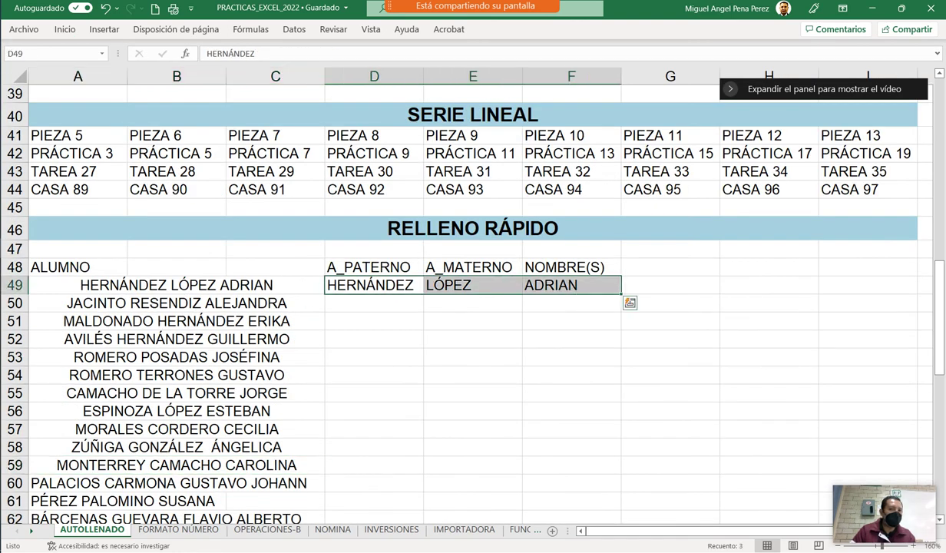
left_click_drag(621, 293, 619, 348)
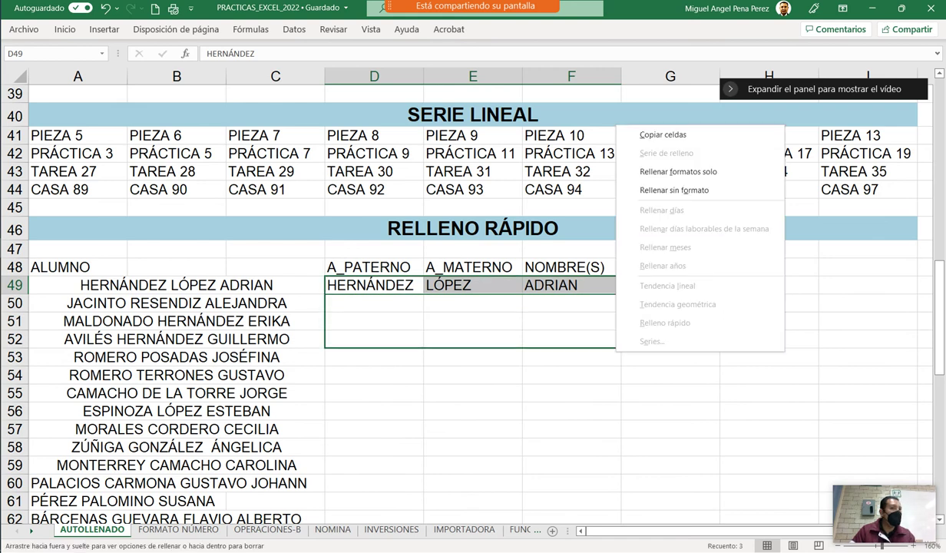
key("Escape")
left_click(670, 375)
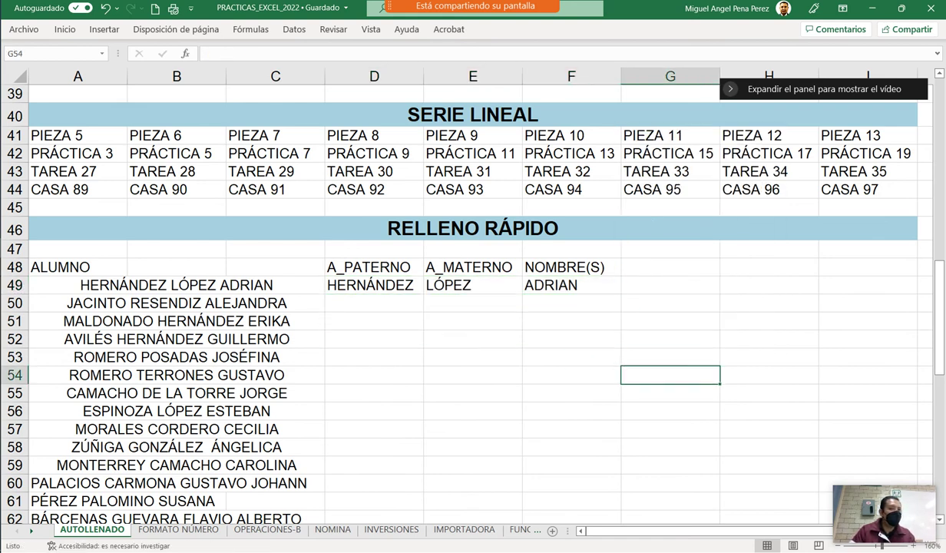
left_click(373, 285)
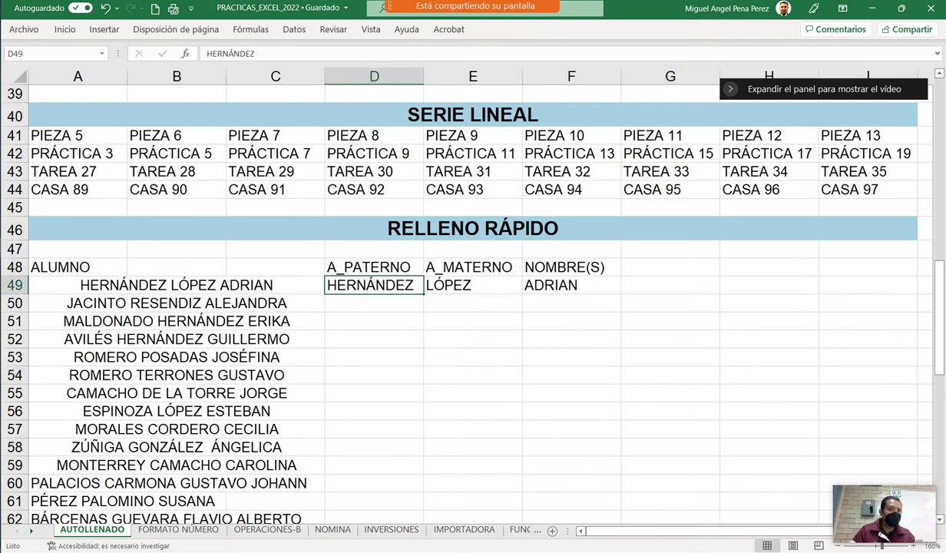
left_click_drag(399, 294, 374, 321)
key("ctrl+z")
left_click_drag(423, 294, 418, 375)
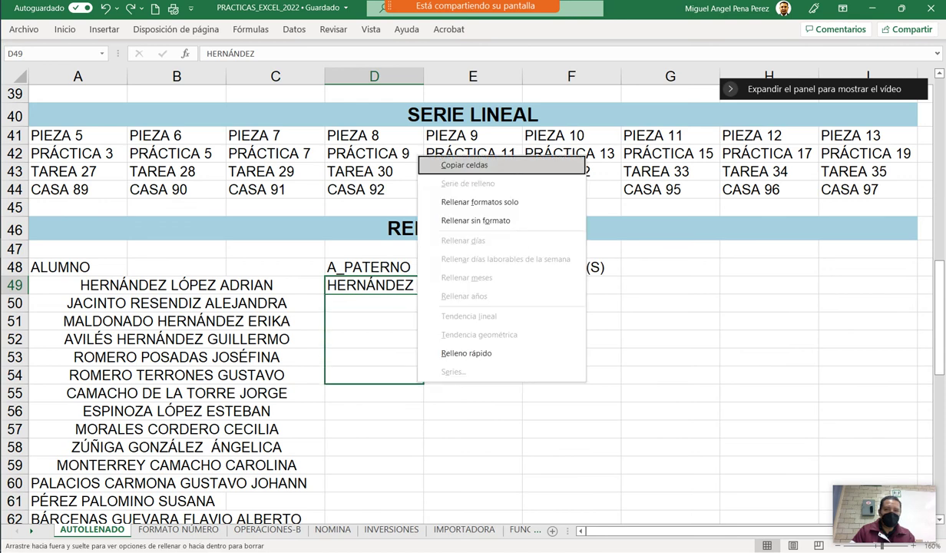
key("Escape")
left_click(472, 428)
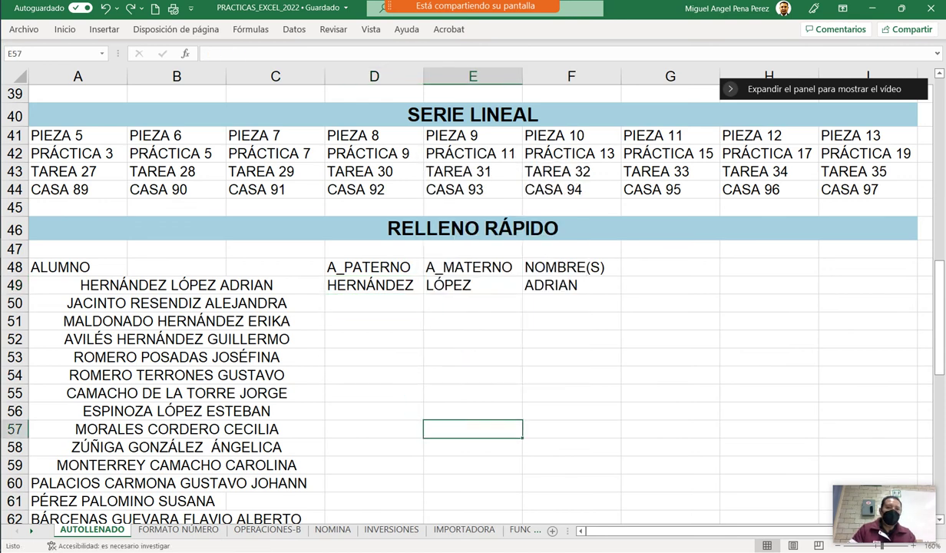
left_click(374, 285)
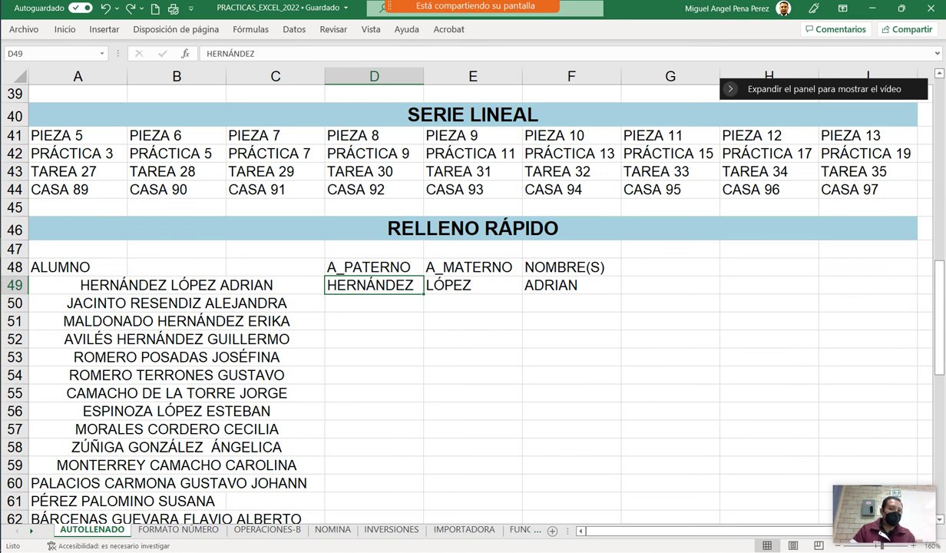
left_click_drag(423, 294, 420, 418)
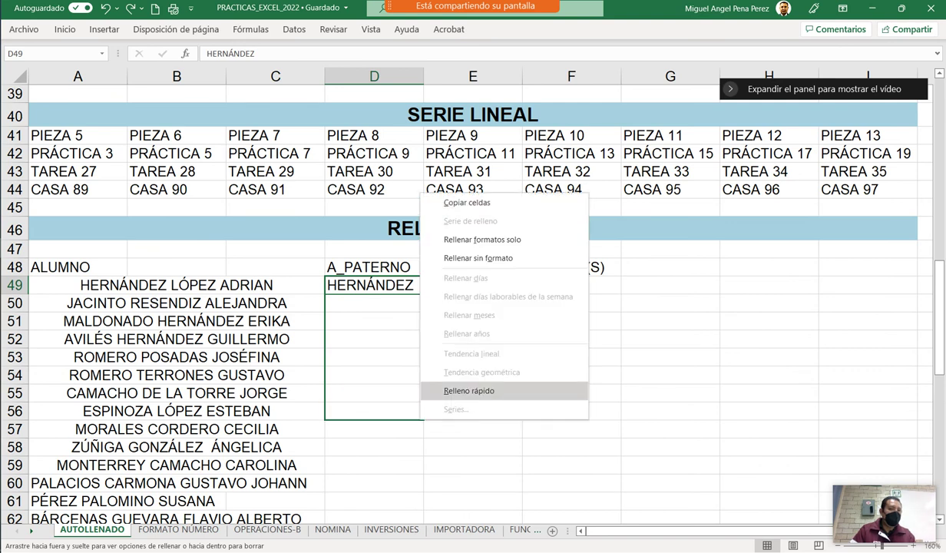
left_click(468, 390)
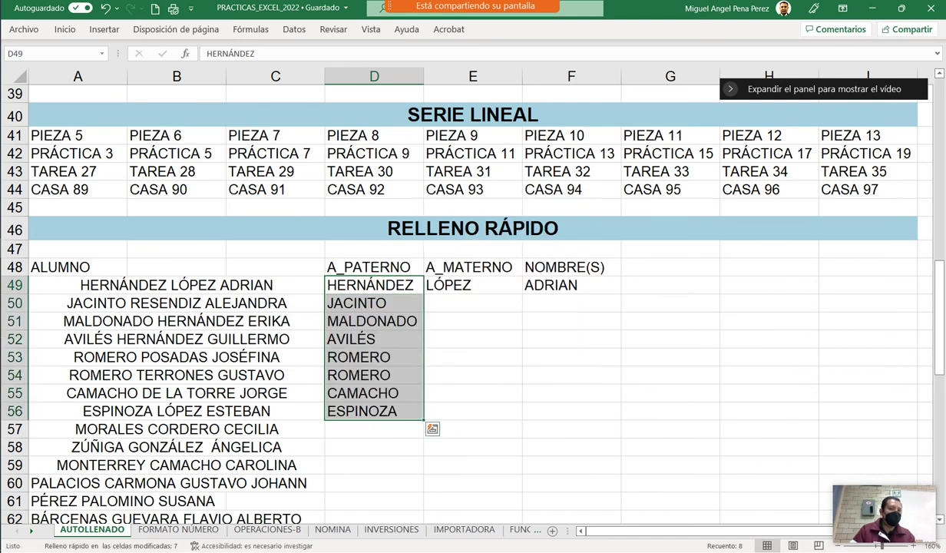
key("ctrl+z")
left_click_drag(424, 295, 428, 453)
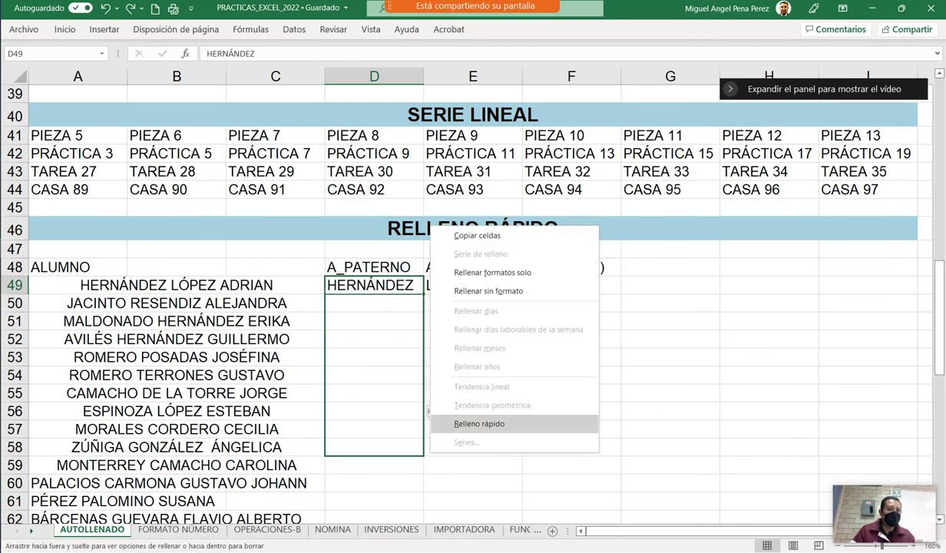
left_click(479, 423)
key("ctrl+z")
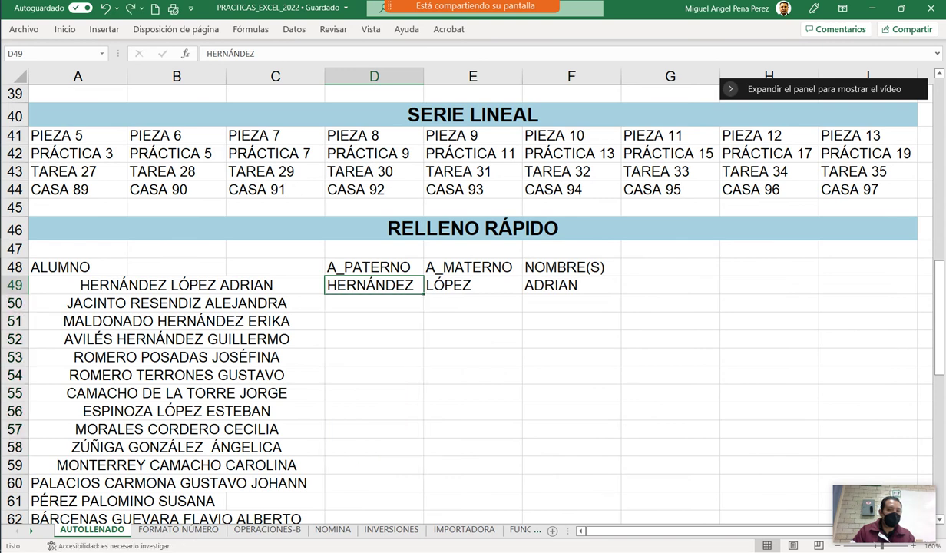
scroll(460, 308, "down", 1)
left_click(126, 423)
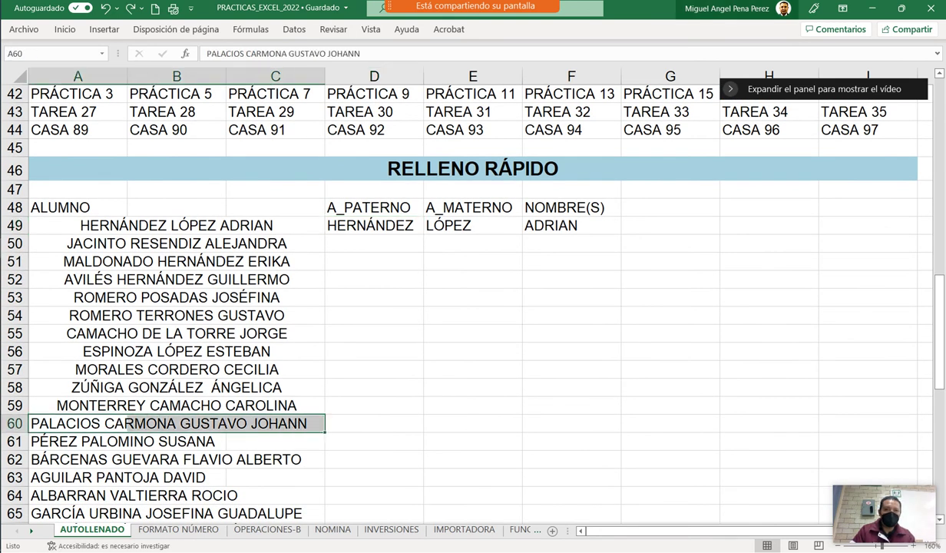
Pin the ribbon open and merge and centre the names in rows 60 to 64 across A–C.
key("ctrl+F1")
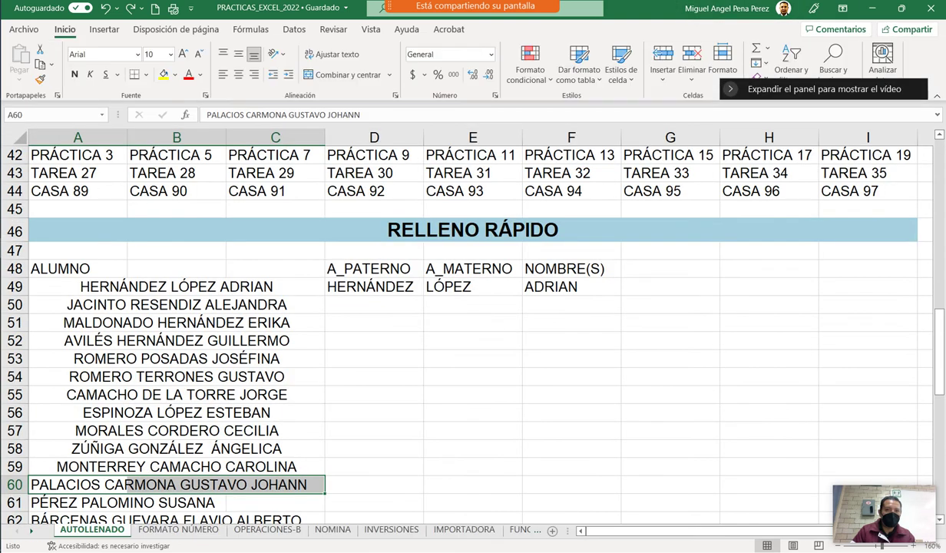
left_click(346, 74)
scroll(176, 346, "down", 3)
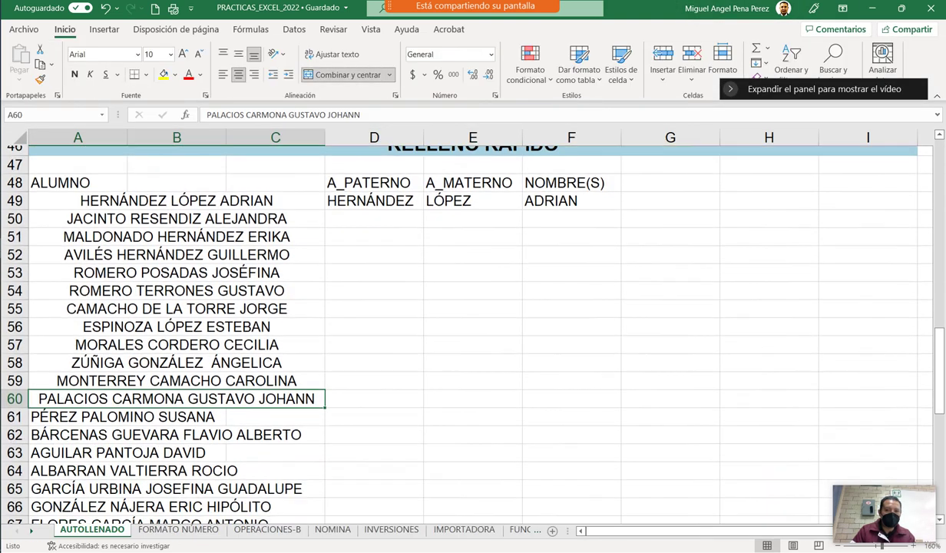
left_click_drag(77, 334, 307, 335)
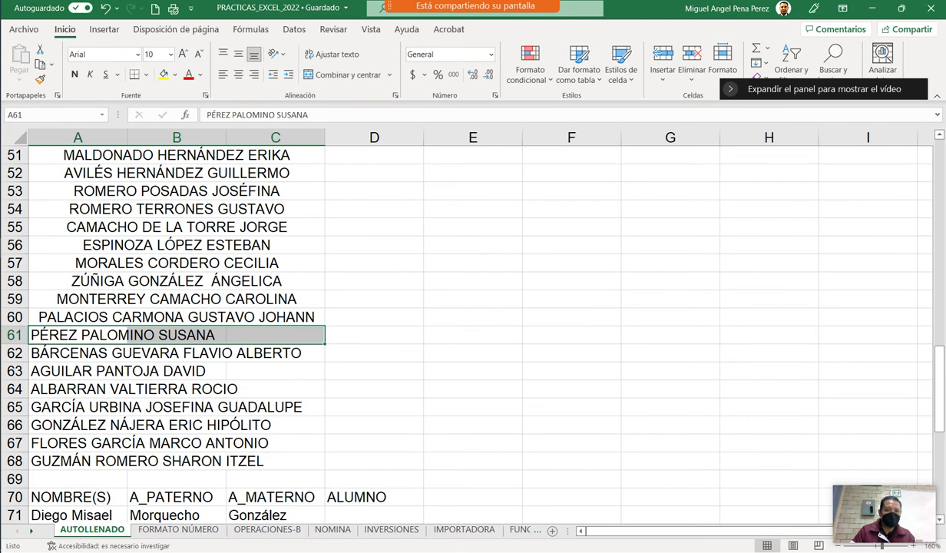
left_click(346, 74)
left_click_drag(77, 353, 307, 352)
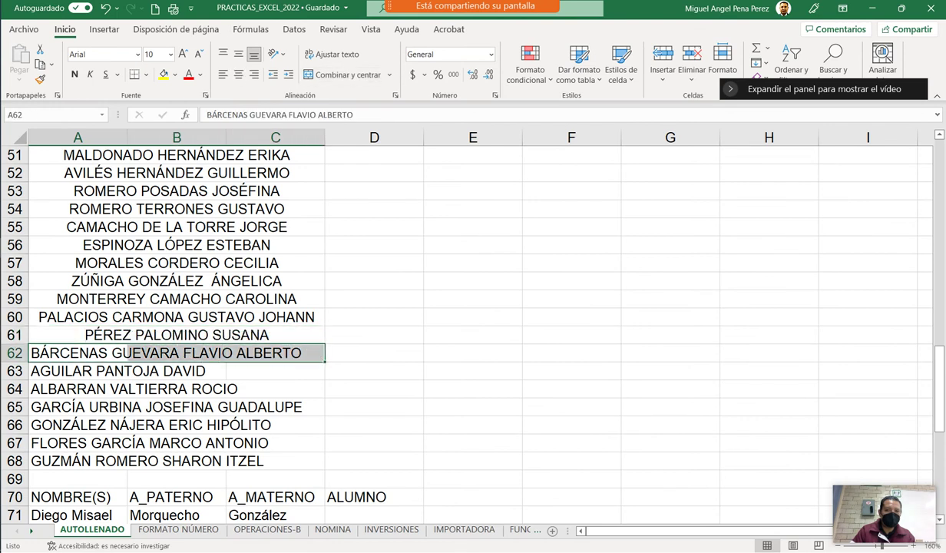
left_click(345, 75)
left_click_drag(76, 371, 307, 371)
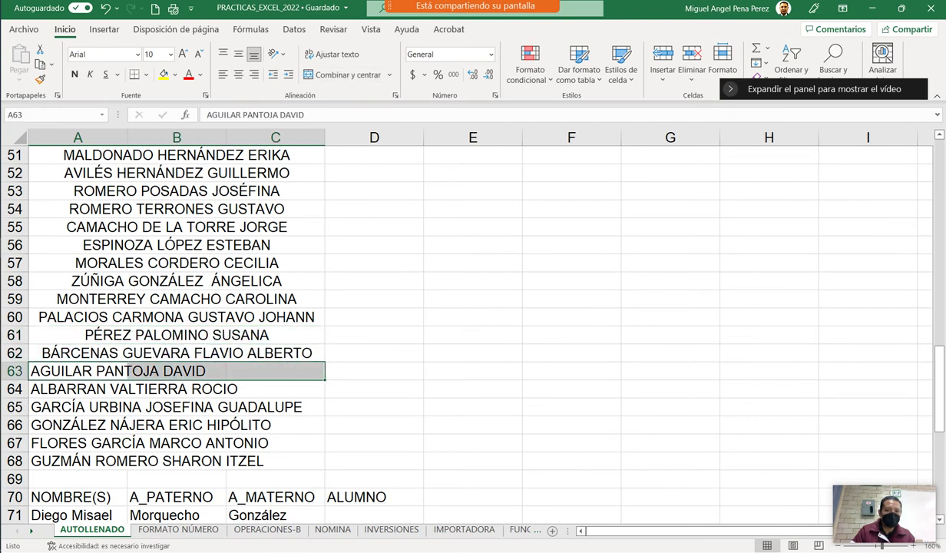
left_click(345, 75)
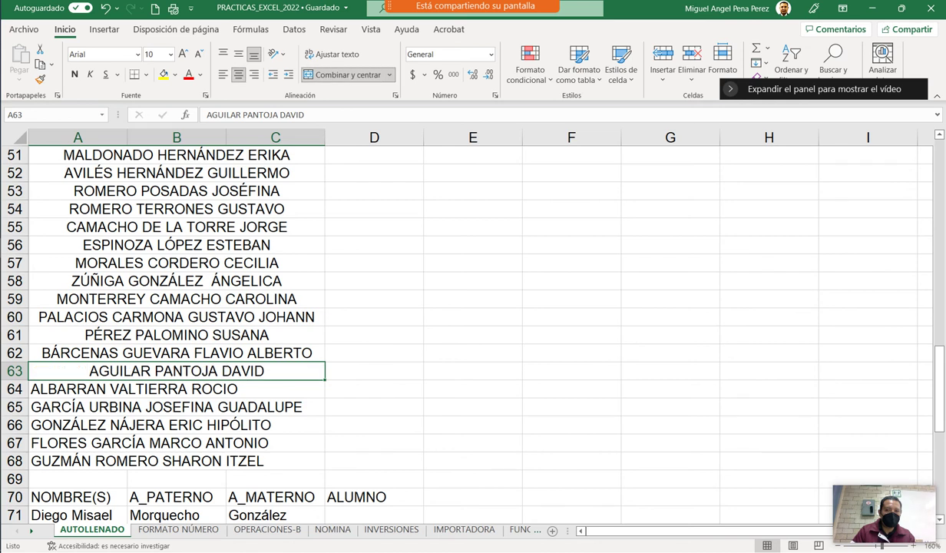
left_click_drag(77, 389, 307, 389)
left_click(345, 75)
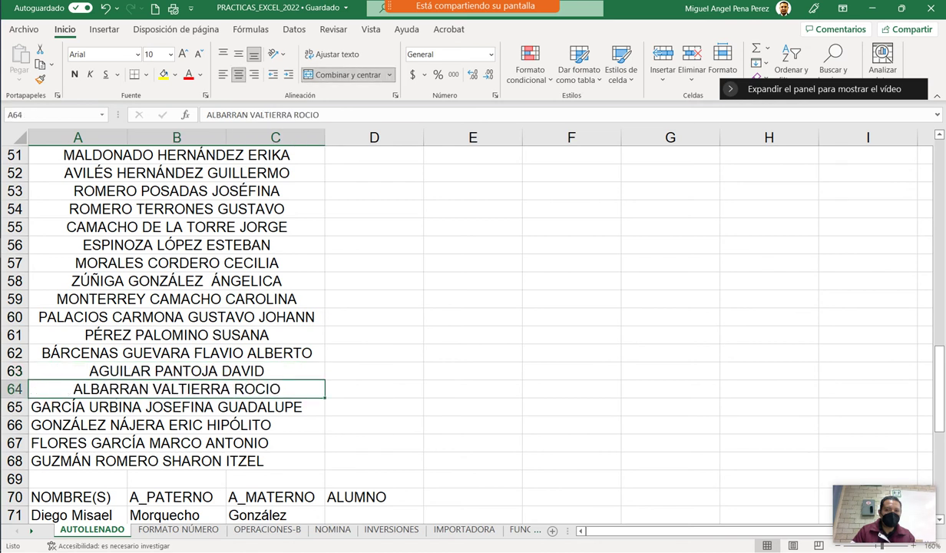
Merge and centre the names in rows 65 to 68 across columns A to C.
left_click_drag(77, 407, 308, 407)
left_click(345, 75)
left_click_drag(77, 425, 307, 425)
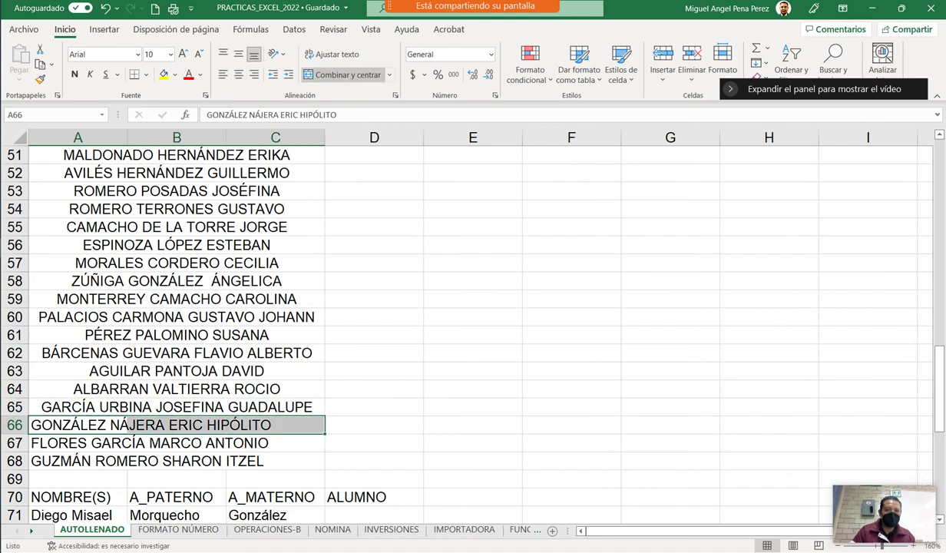
left_click(346, 74)
left_click_drag(77, 443, 307, 443)
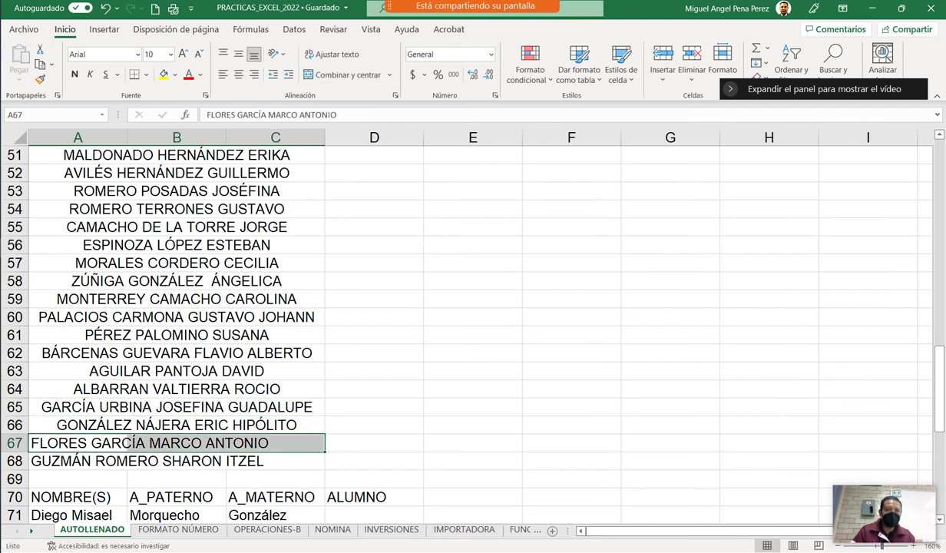
left_click(346, 75)
left_click_drag(77, 461, 307, 461)
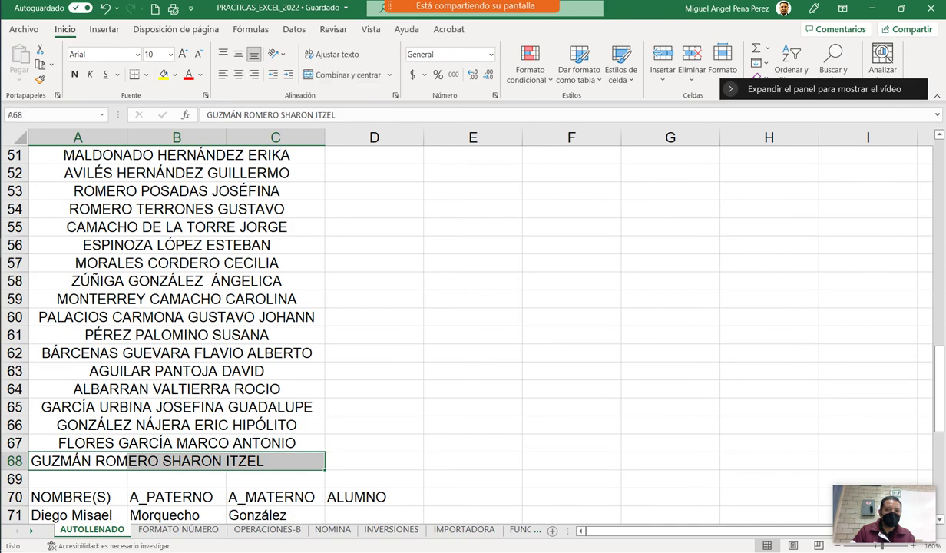
left_click(346, 74)
scroll(461, 323, "up", 2)
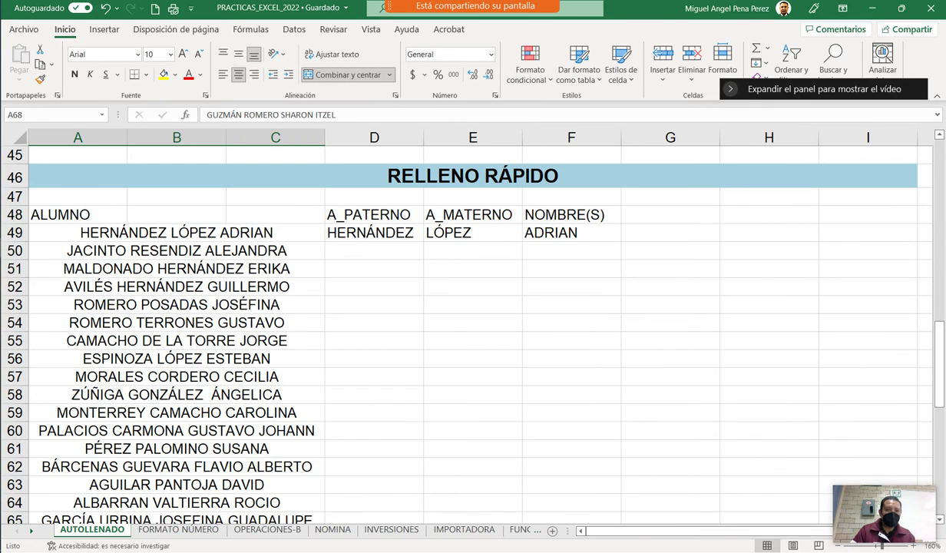
scroll(461, 323, "down", 1, "ctrl")
scroll(461, 322, "down", 1)
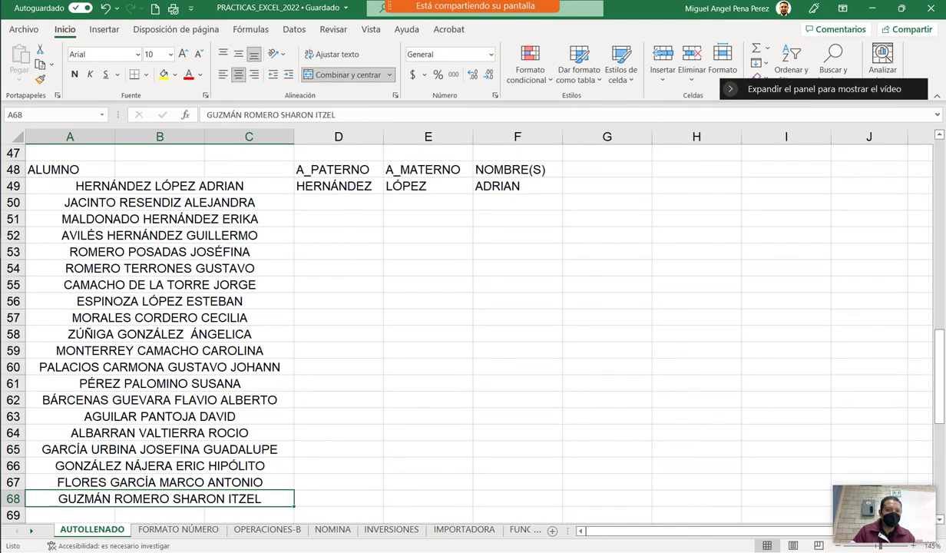
Flash-fill each student's paternal surname down column D from D49 to D68.
left_click(338, 186)
left_click_drag(383, 193, 373, 490)
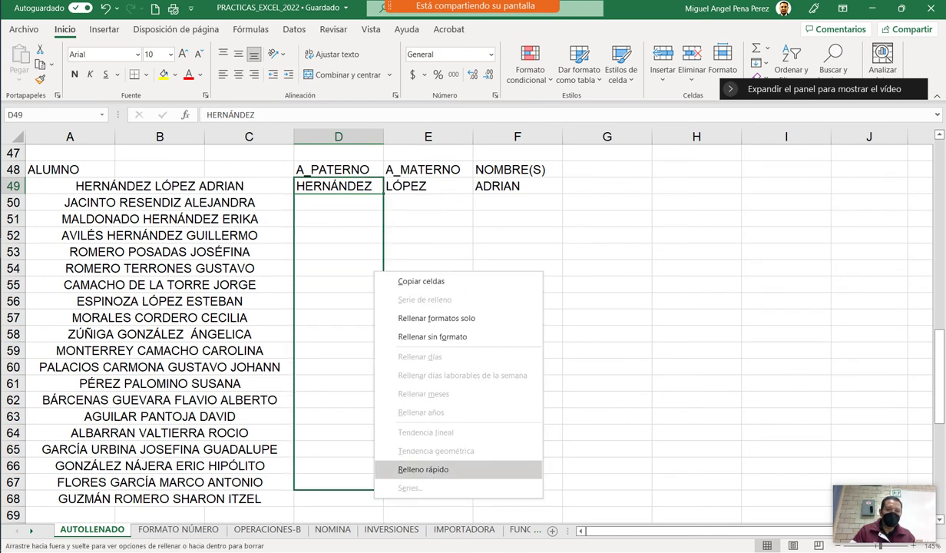
key("Escape")
left_click_drag(383, 194, 374, 503)
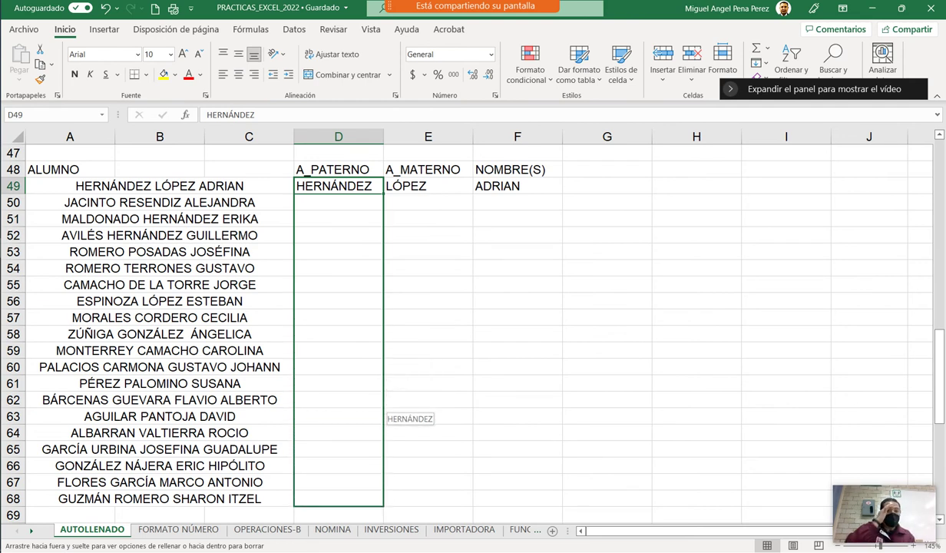
left_click_drag(374, 503, 384, 501)
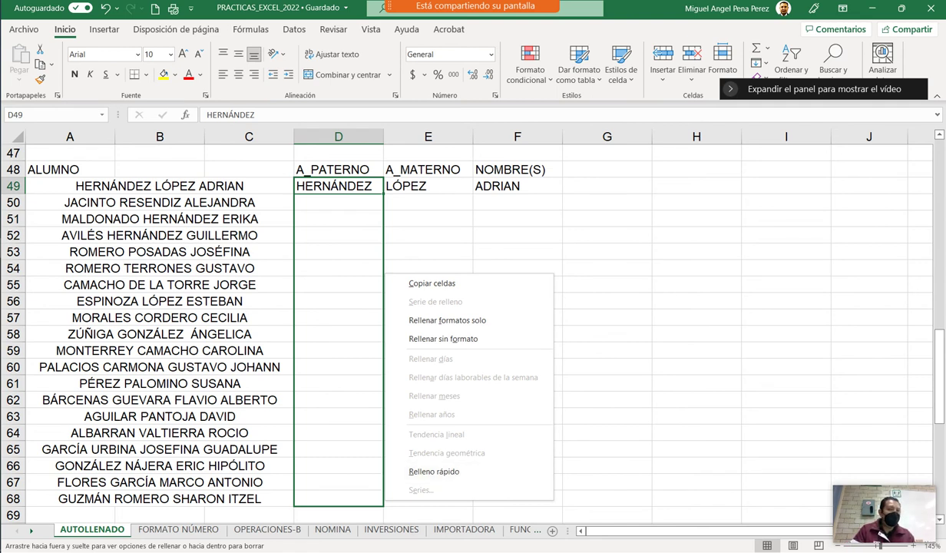
left_click(428, 202)
left_click(428, 219)
left_click(338, 185)
left_click_drag(382, 193, 382, 507)
left_click(433, 476)
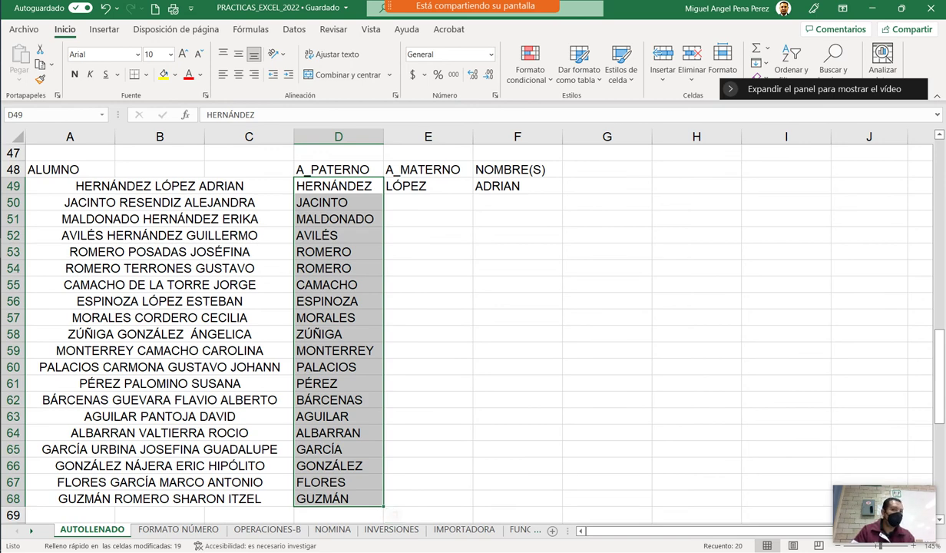
left_click(428, 185)
left_click_drag(473, 194, 473, 507)
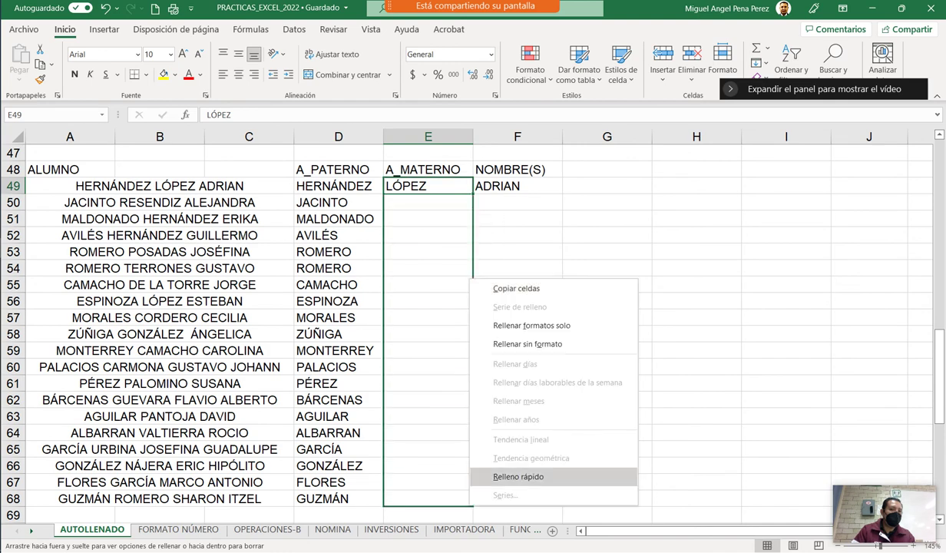
Flash-fill the maternal surnames in column E and given names in column F through row 68.
left_click(519, 476)
left_click(517, 186)
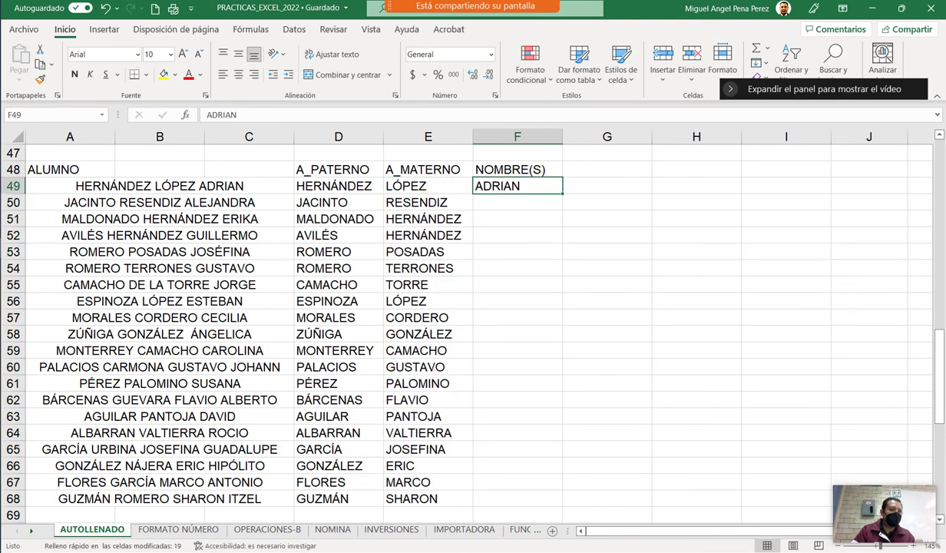
left_click_drag(562, 193, 532, 460)
left_click(572, 443)
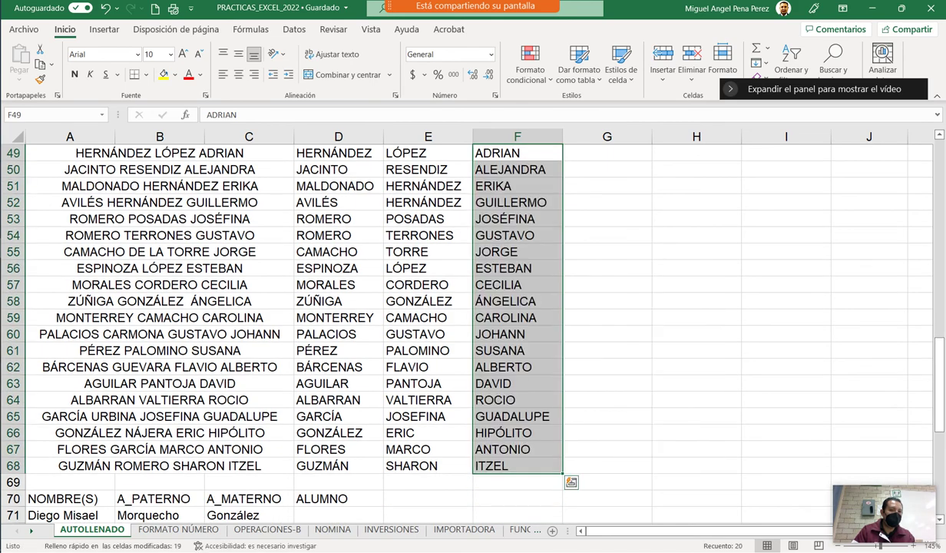
scroll(460, 322, "down", 1)
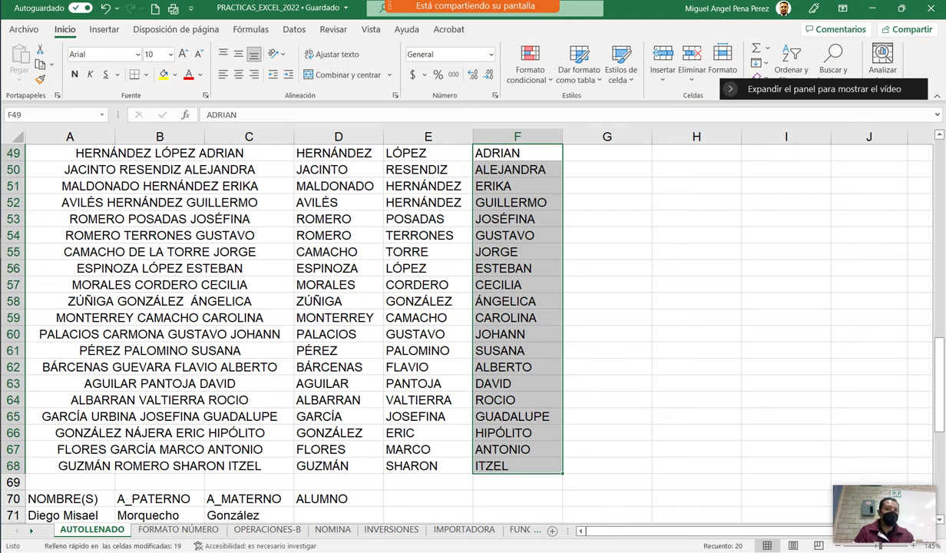
left_click(159, 367)
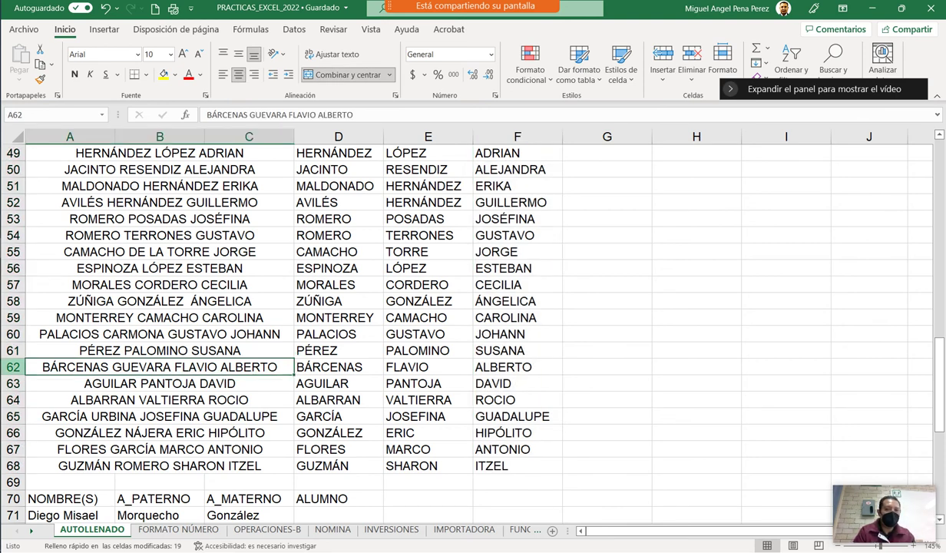
key("shift+space")
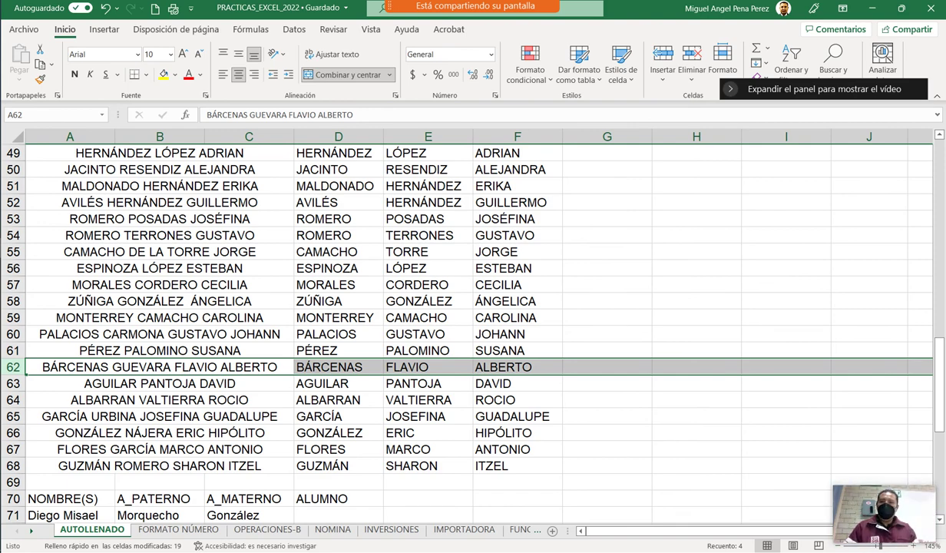
scroll(461, 323, "down", 5)
left_click(338, 268)
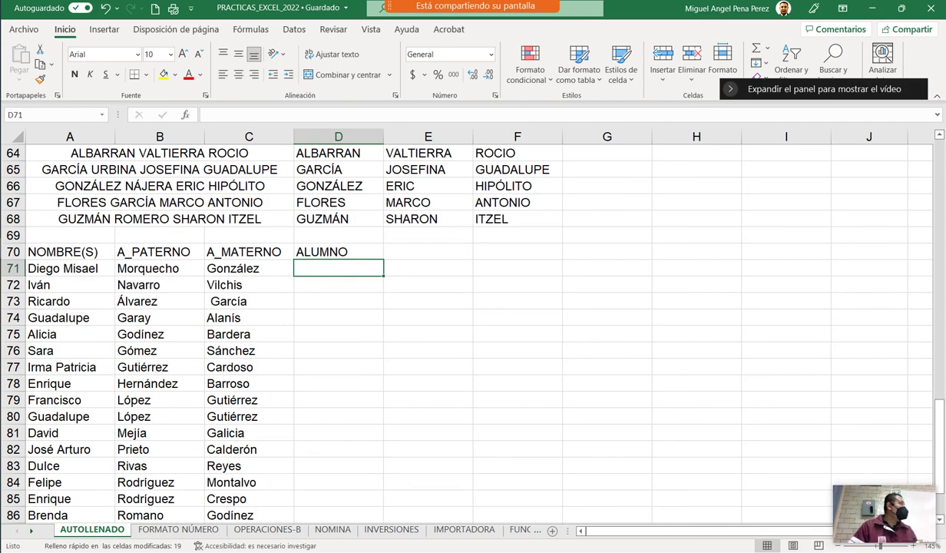
scroll(461, 323, "up", 5)
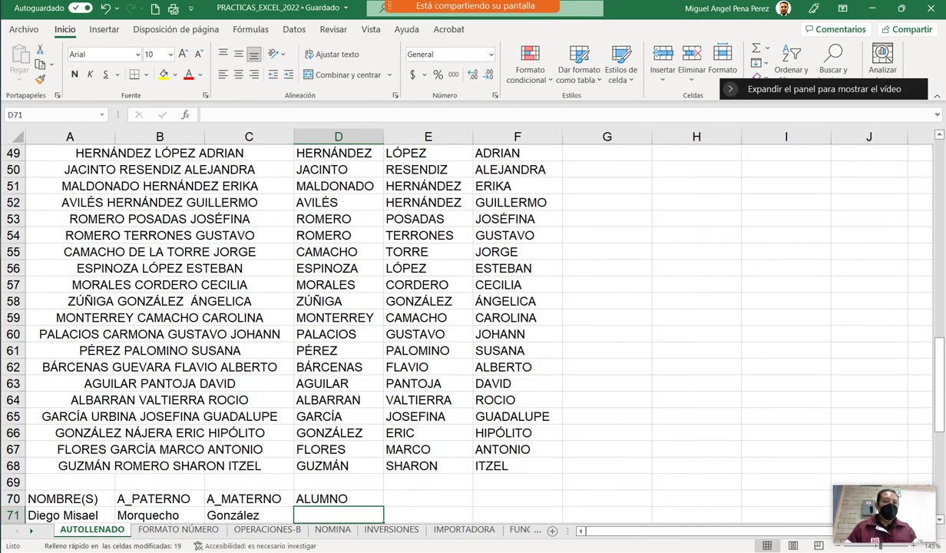
mouse_move(13, 334)
left_mouse_down()
mouse_move(13, 350)
mouse_move(13, 334)
left_mouse_up()
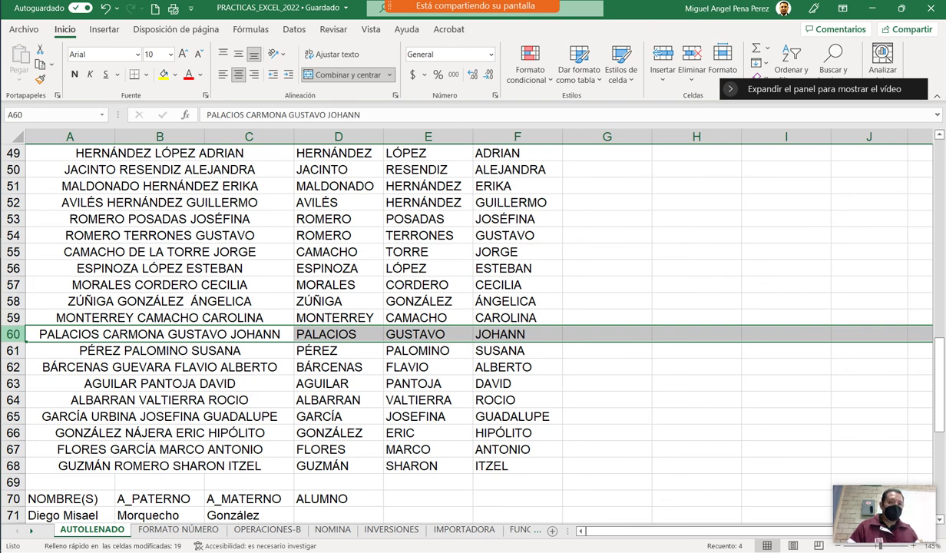
left_click(517, 334)
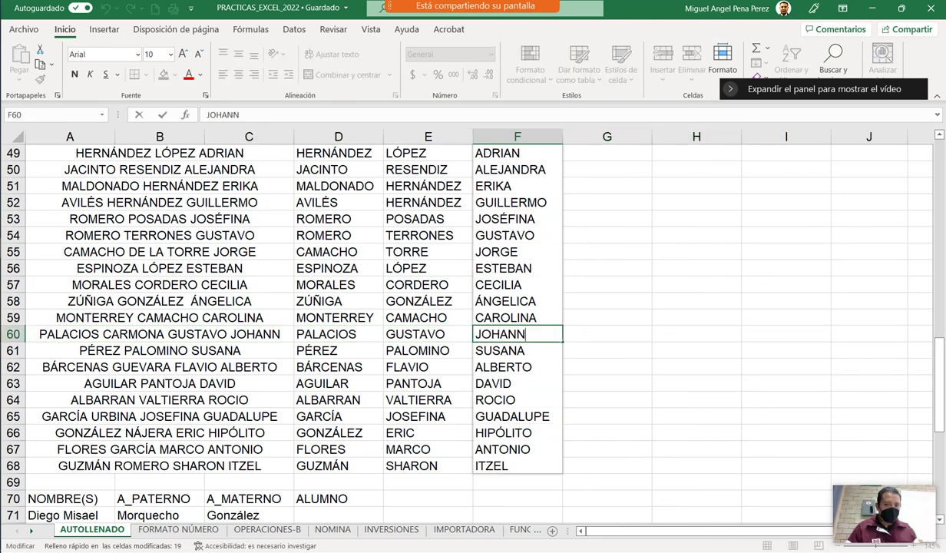
double_click(500, 334)
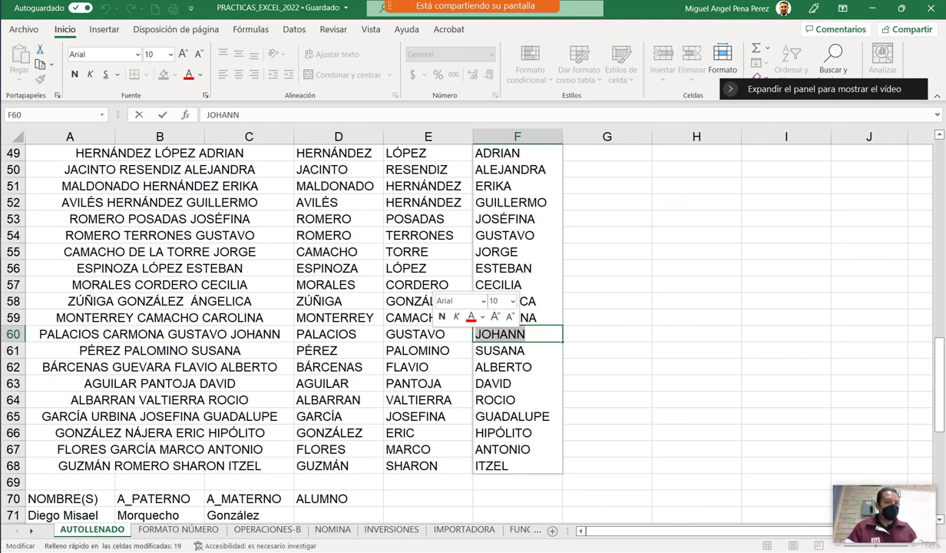
key("Escape")
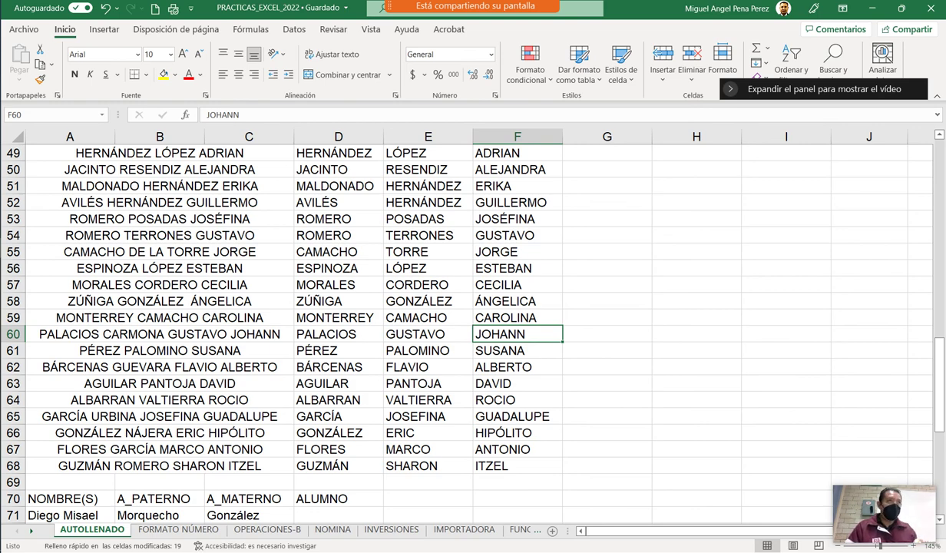
scroll(460, 322, "down", 5)
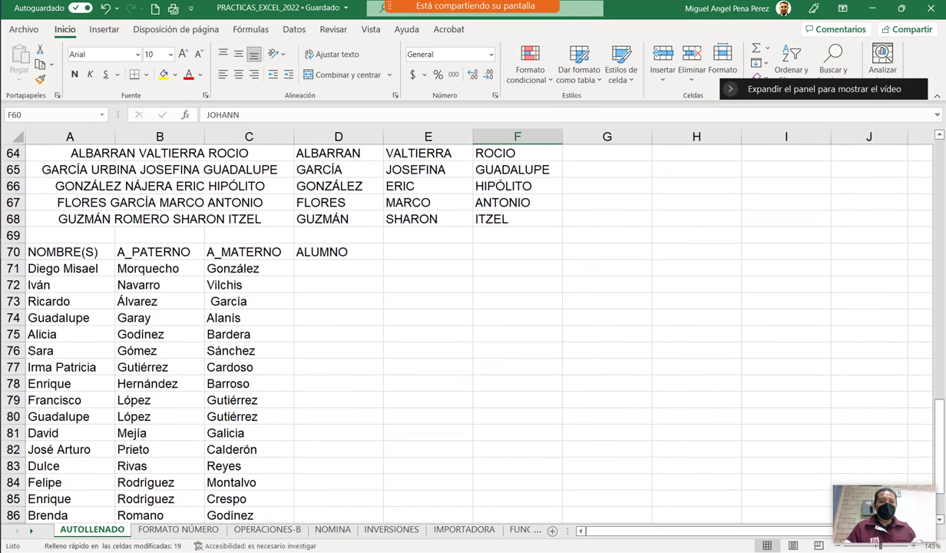
left_click(338, 268)
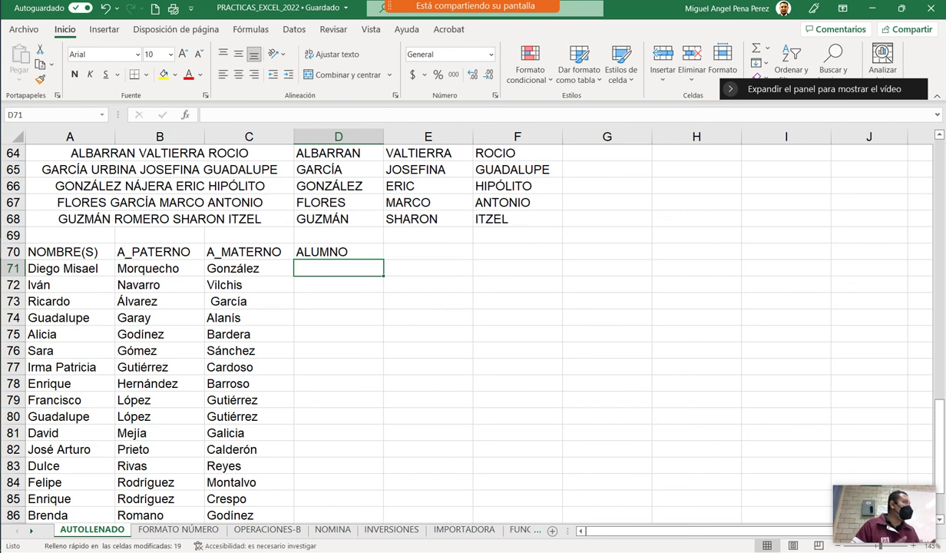
Enter the first student's given names and both surnames as one full name in D71.
type("d")
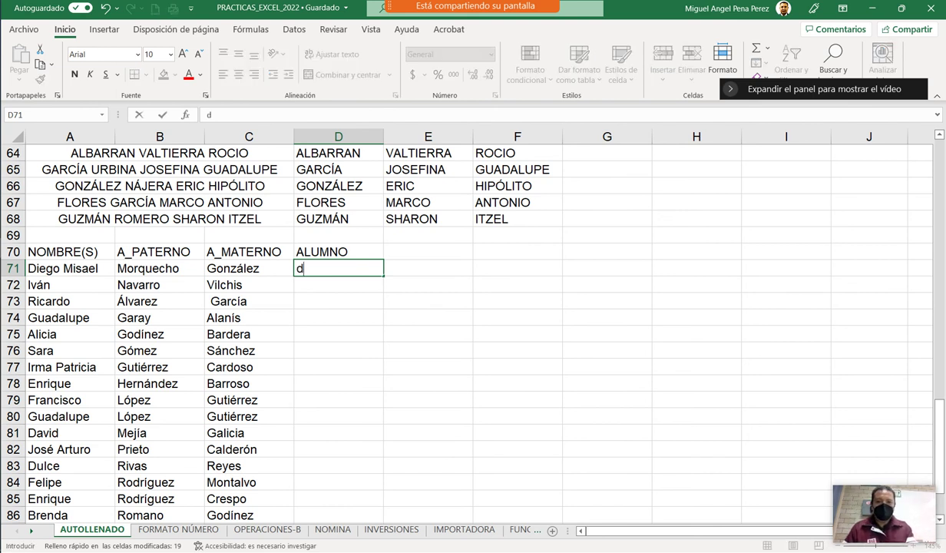
key("BackSpace")
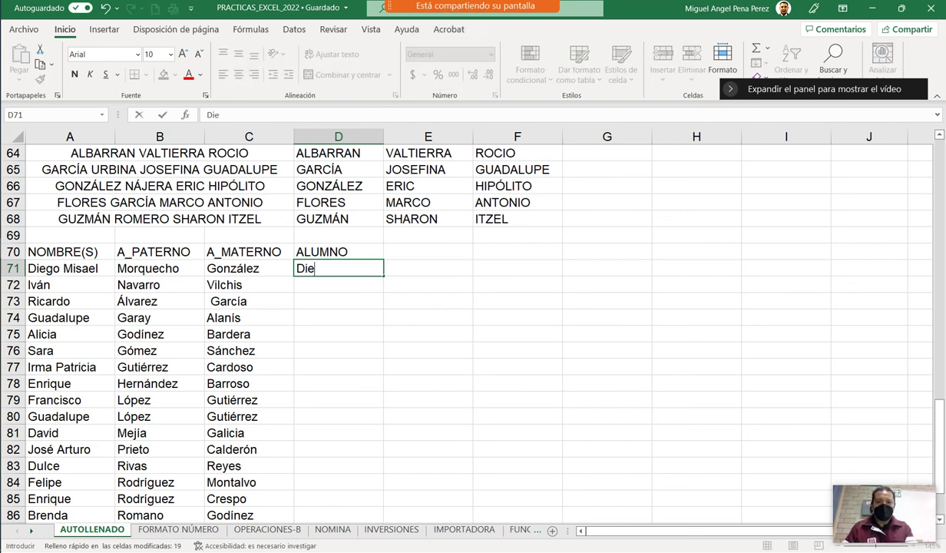
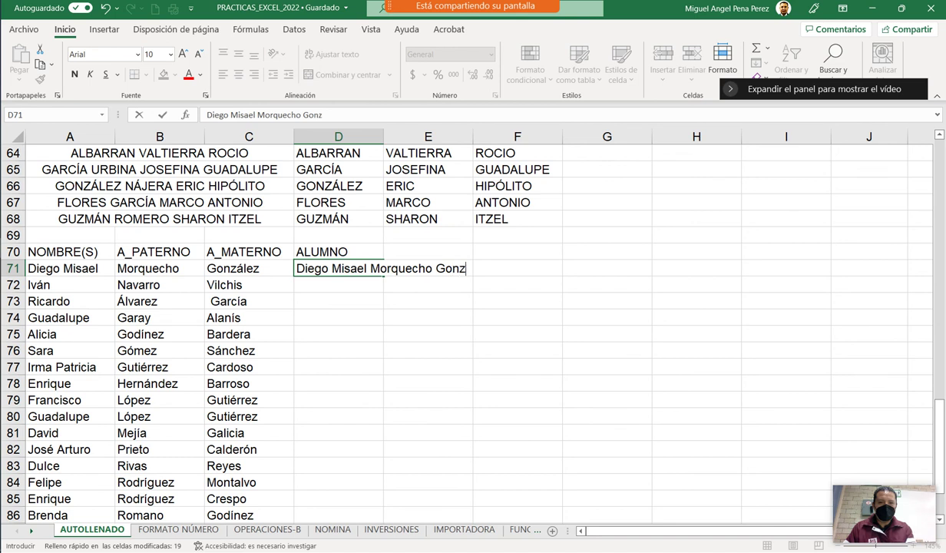
key("Return")
key("Up")
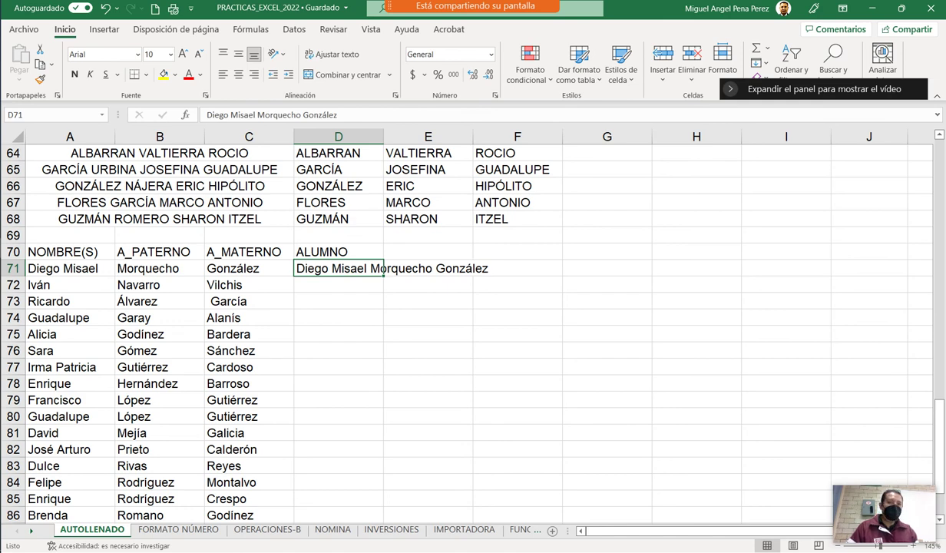
Flash-fill ALUMNO down to row 91 with the remaining 20 students' full names.
left_click_drag(384, 276, 371, 460)
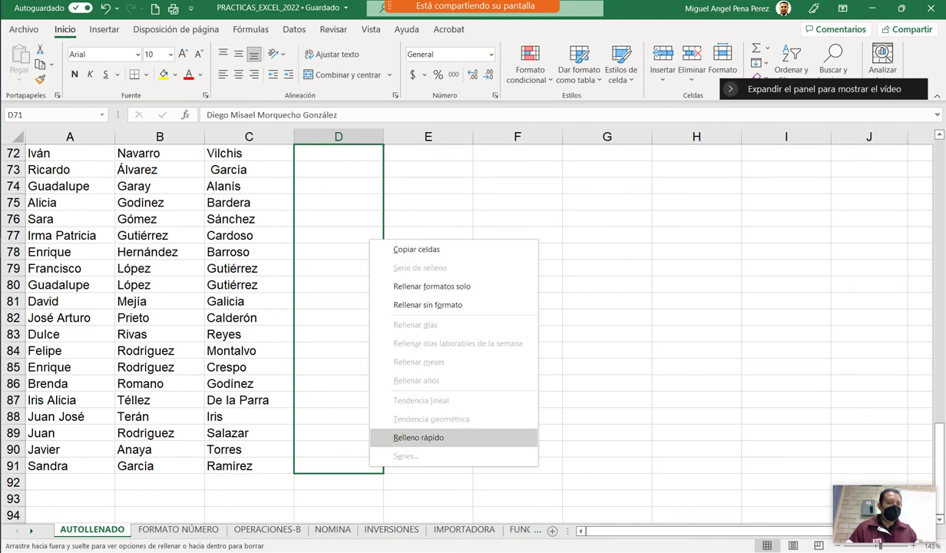
left_click(419, 437)
scroll(460, 323, "up", 2)
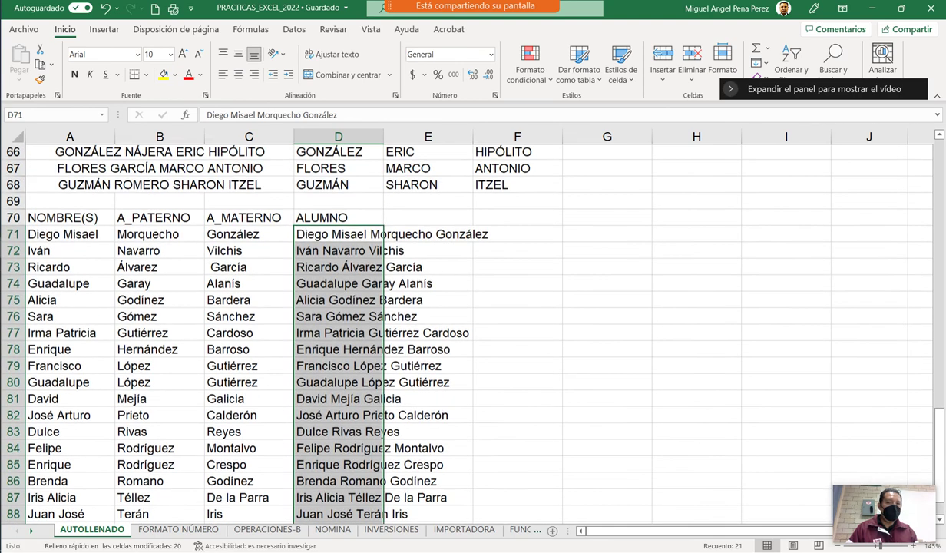
left_click(598, 399)
scroll(461, 330, "down", 1)
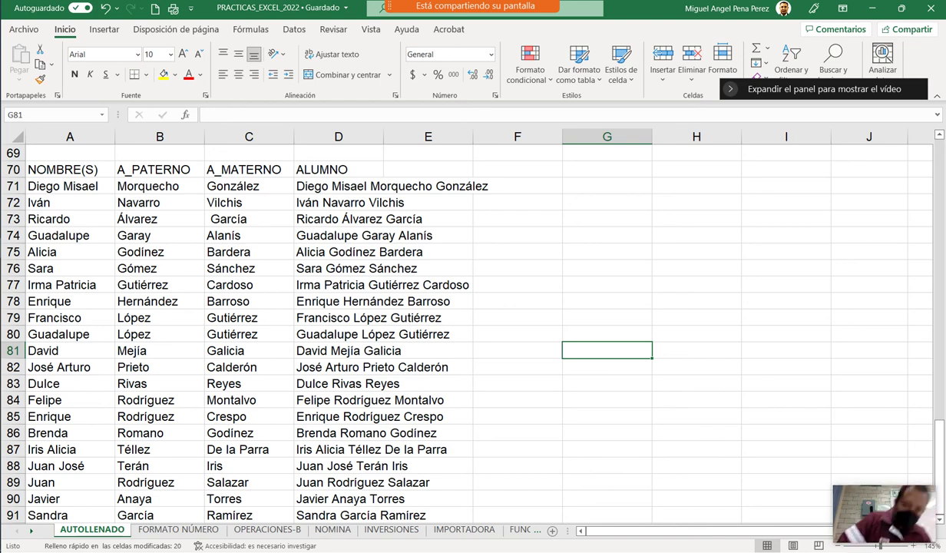
key("ctrl+Page_Down")
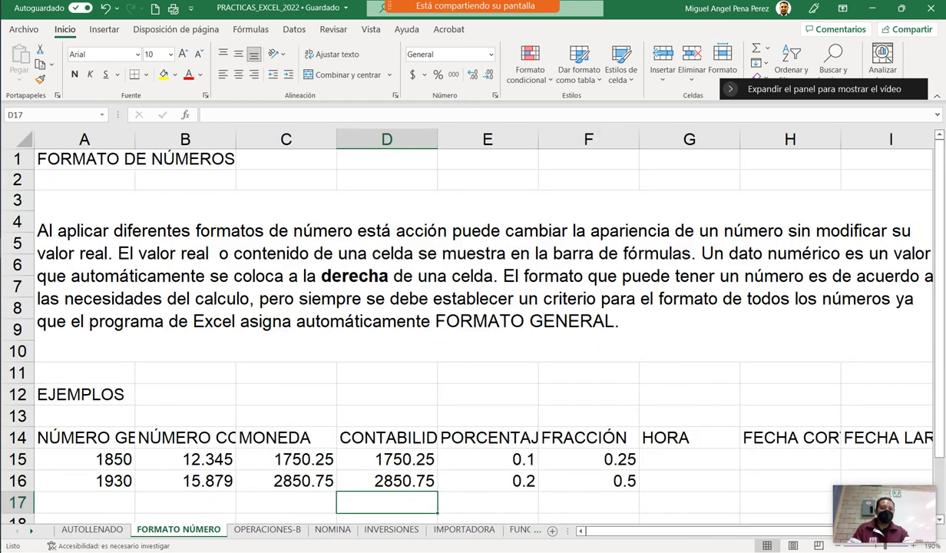
key("ctrl+Page_Down")
key("ctrl+Page_Down")
key("ctrl+Page_Down")
key("ctrl+Page_Down")
key("ctrl+Page_Down")
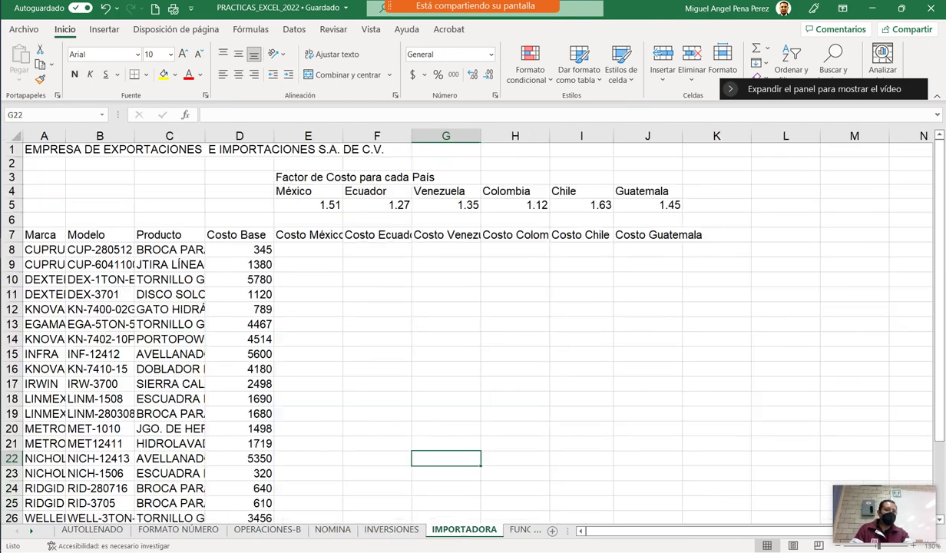
key("ctrl+Page_Up")
key("ctrl+Page_Up")
key("ctrl+Page_Up")
key("ctrl+Page_Up")
key("ctrl+Page_Up")
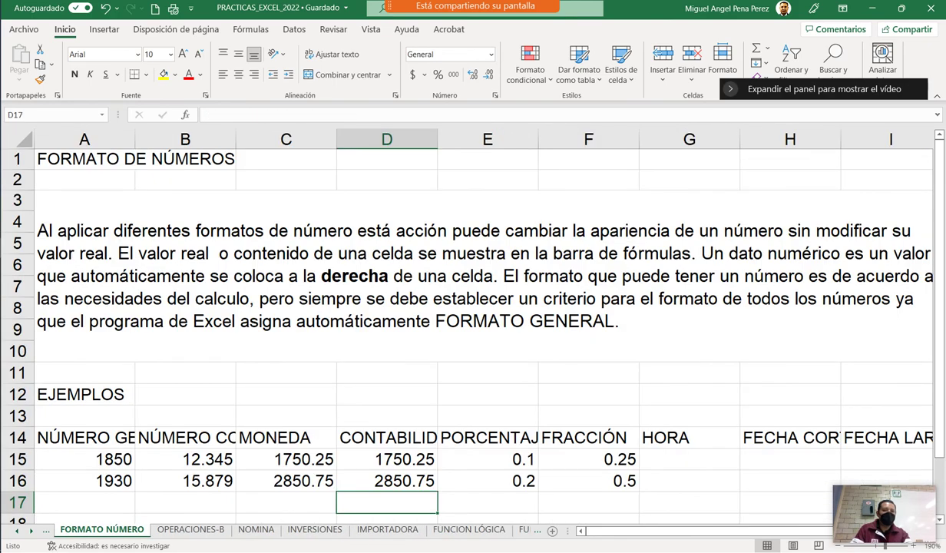
scroll(467, 323, "down", 2, "ctrl")
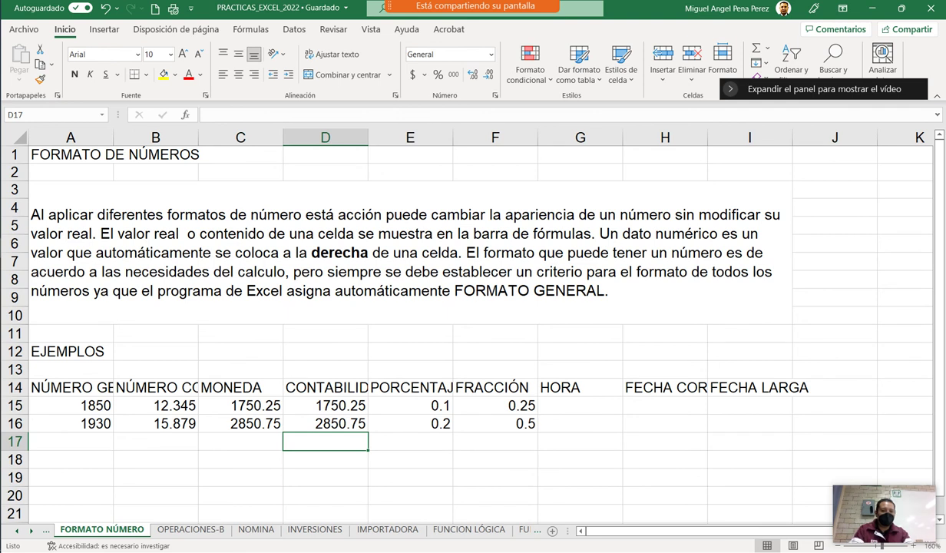
right_click(94, 529)
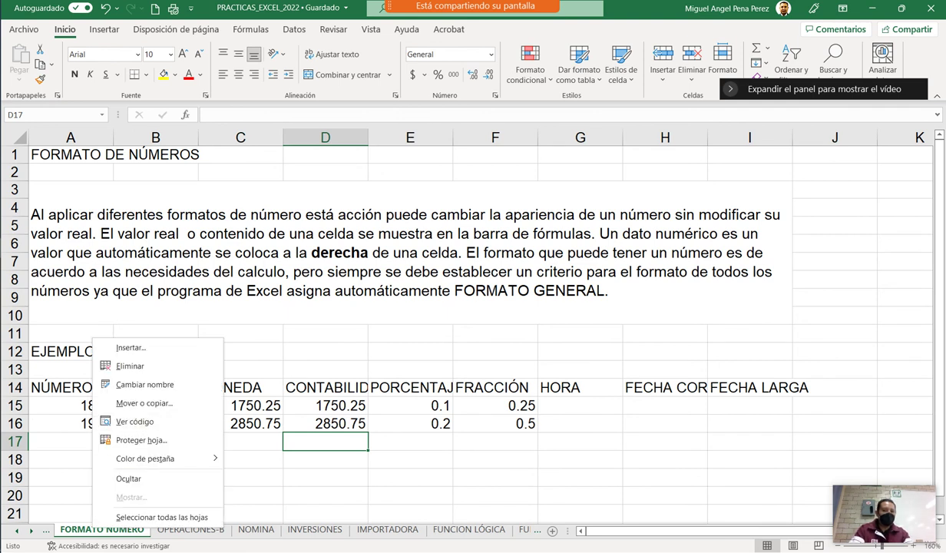
key("Escape")
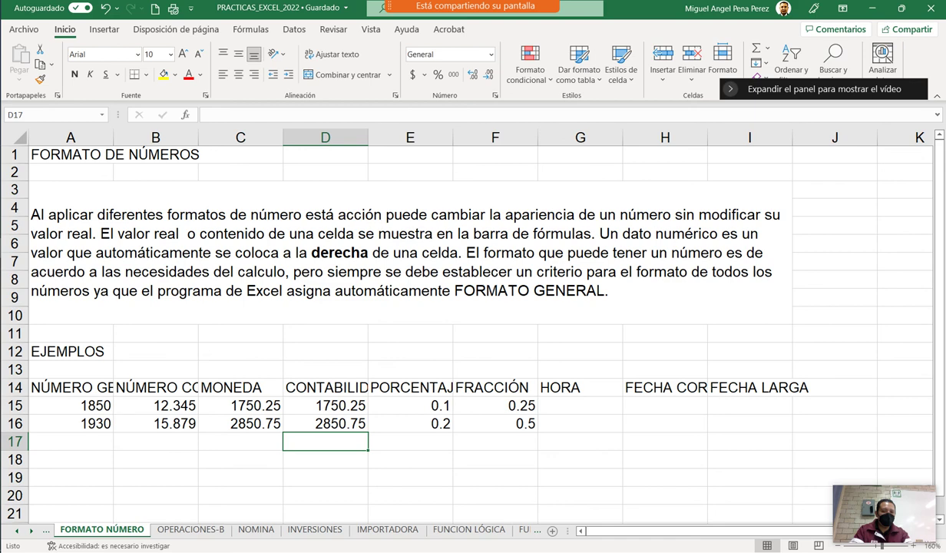
left_click(17, 530)
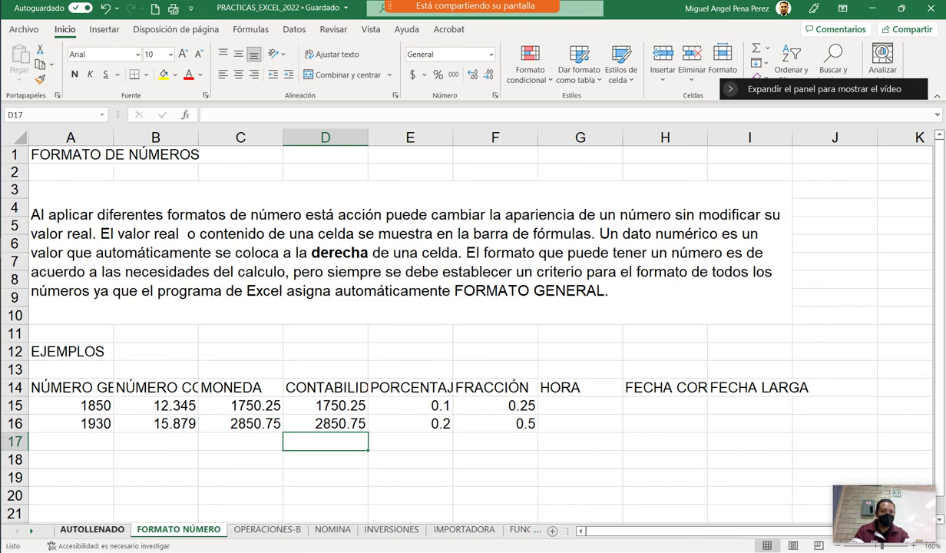
left_click(92, 529)
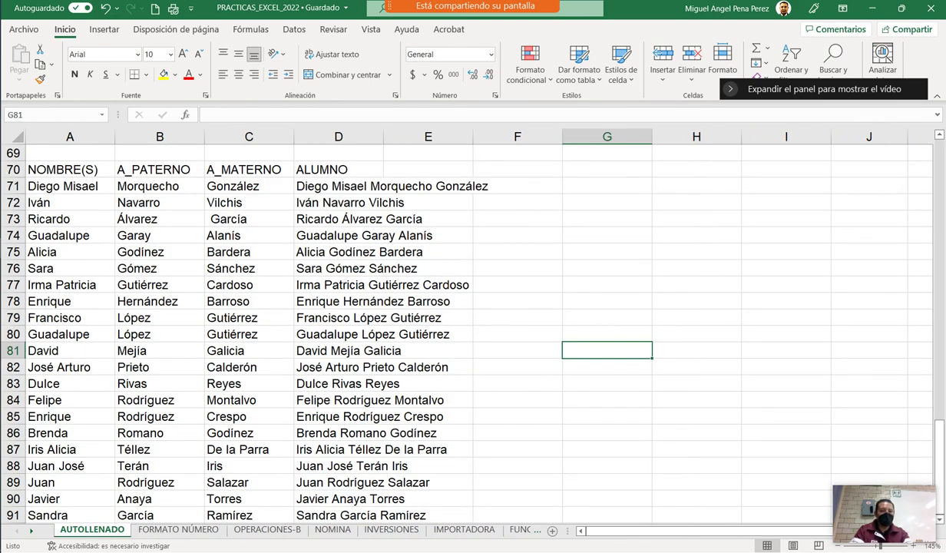
right_click(77, 529)
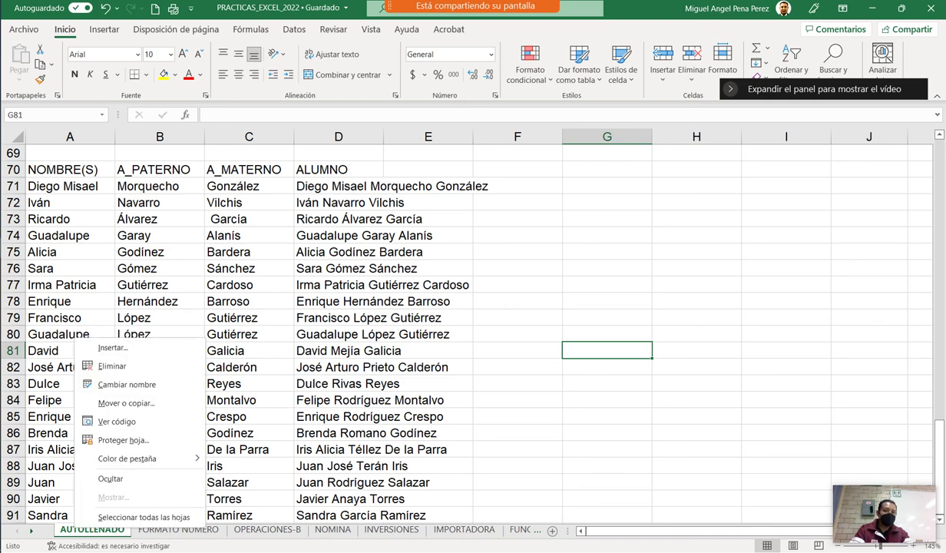
left_click(125, 403)
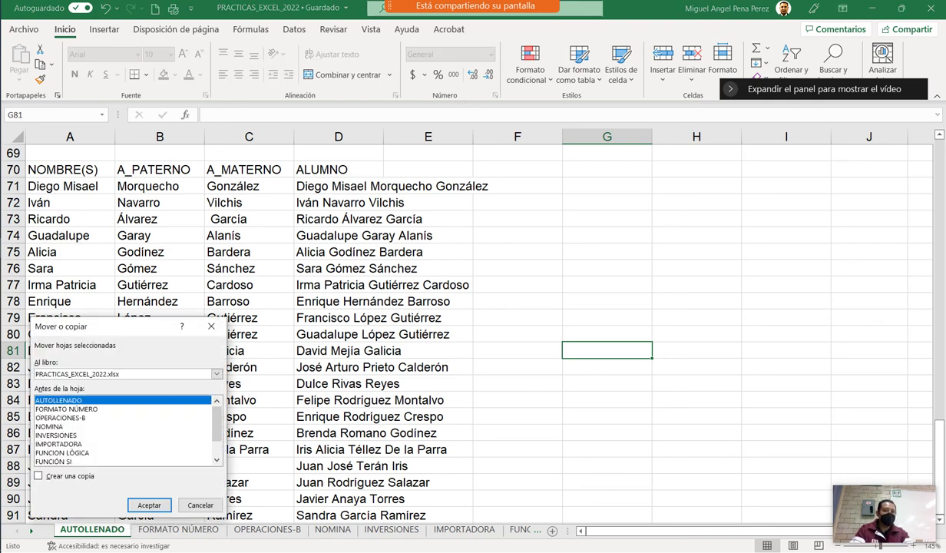
scroll(123, 430, "down", 1)
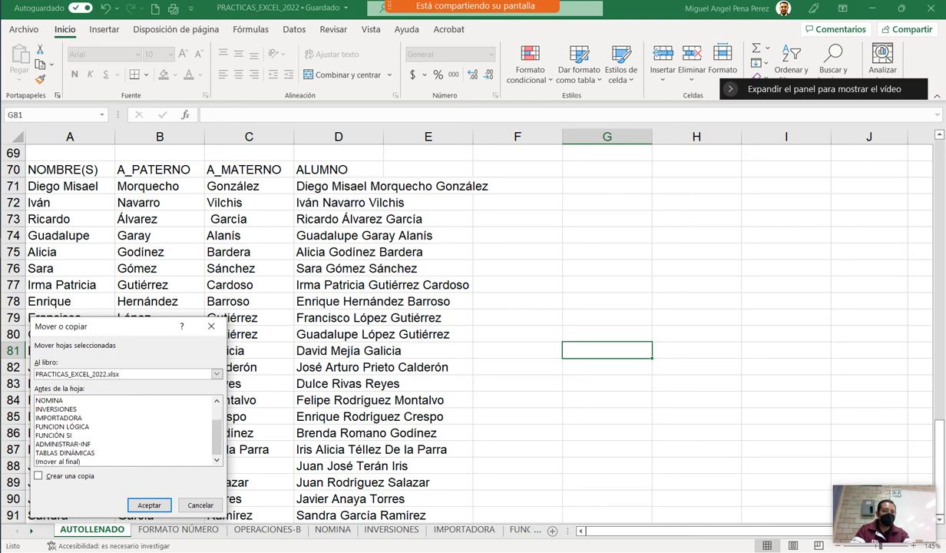
scroll(123, 430, "up", 1)
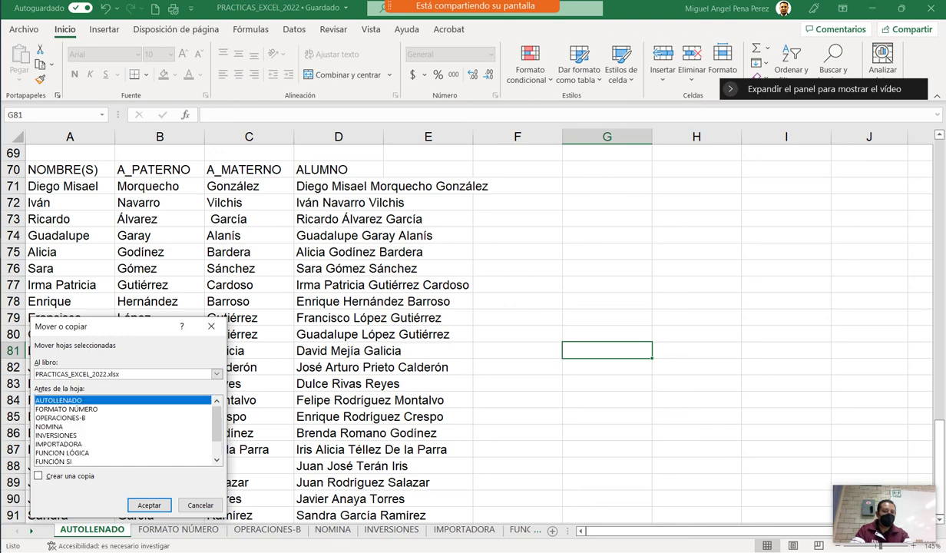
left_click(149, 504)
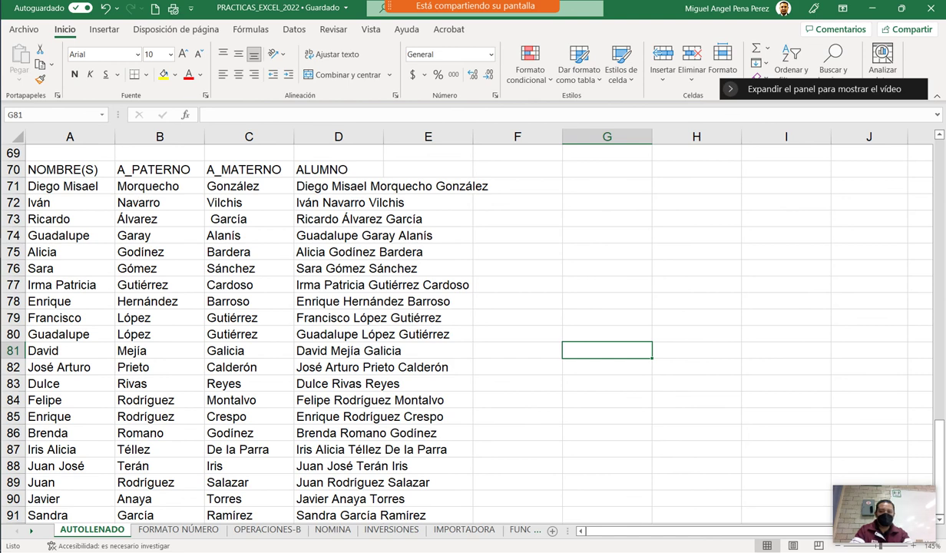
left_click(24, 29)
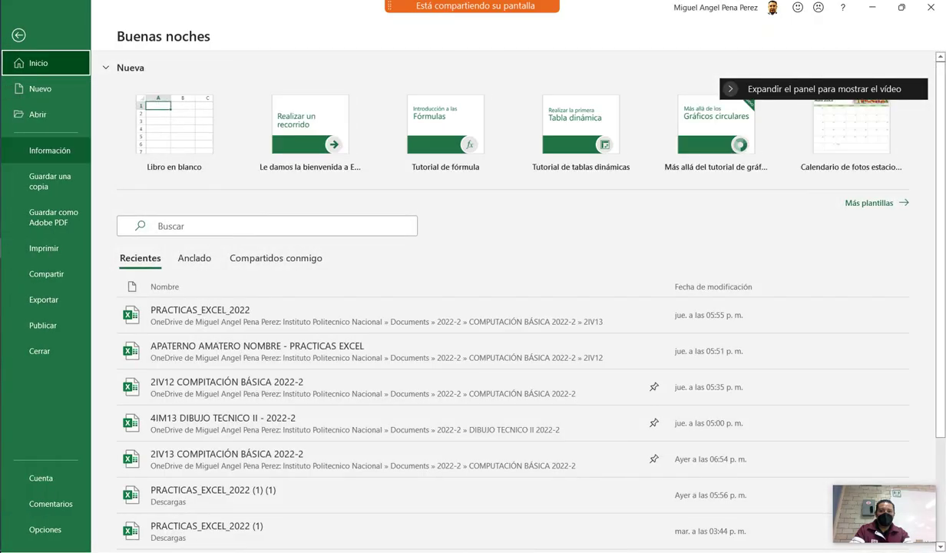
left_click(40, 89)
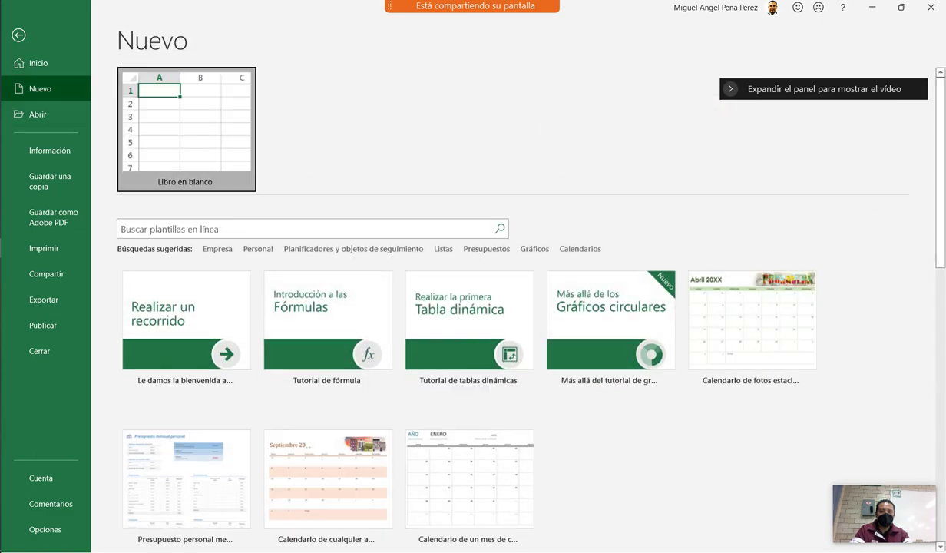
key("Escape")
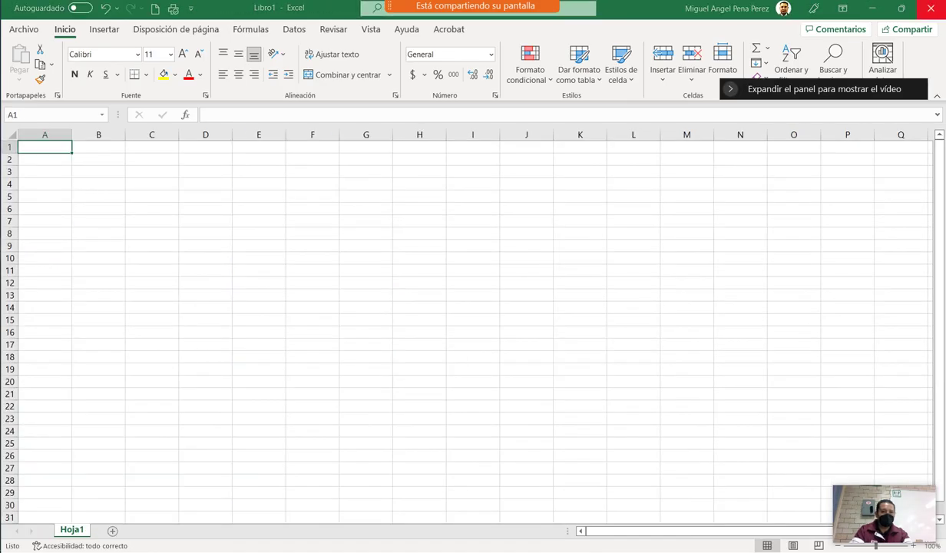
key("alt+Tab")
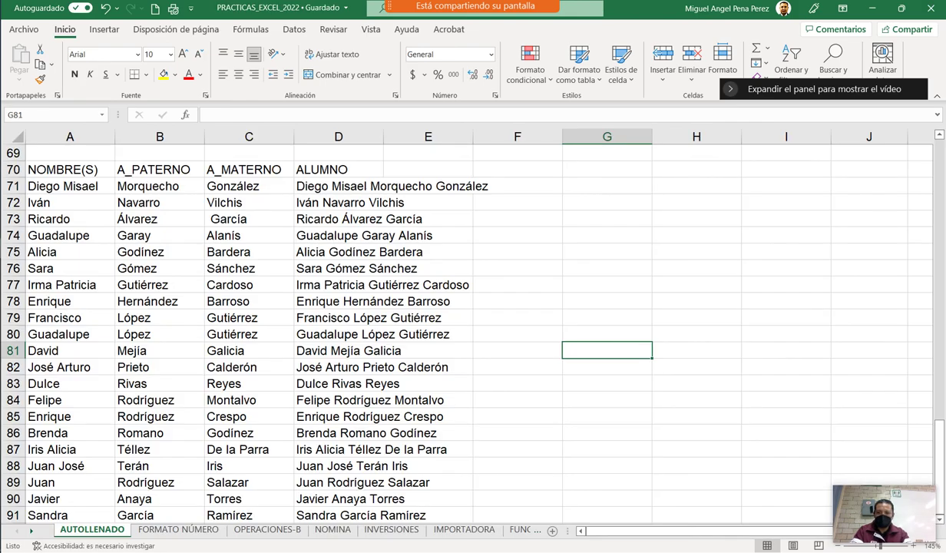
right_click(107, 529)
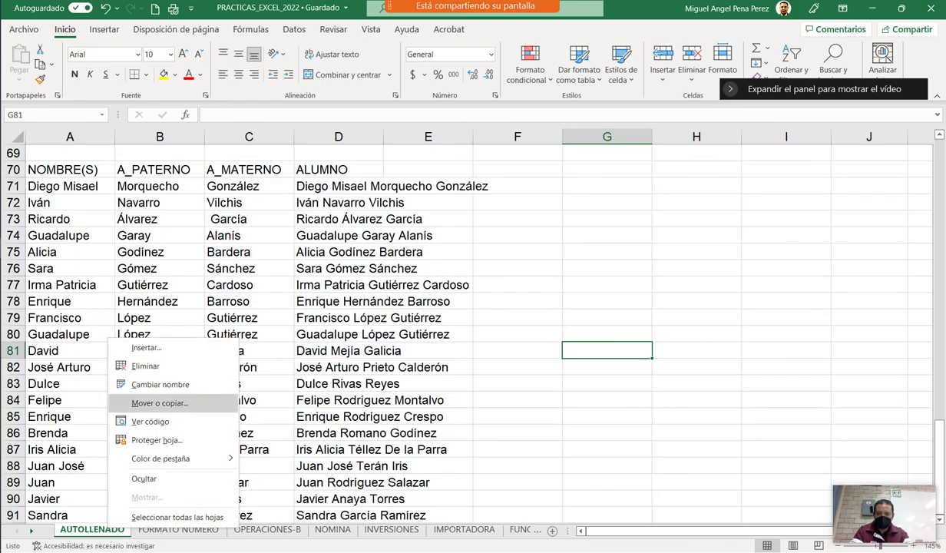
left_click(160, 402)
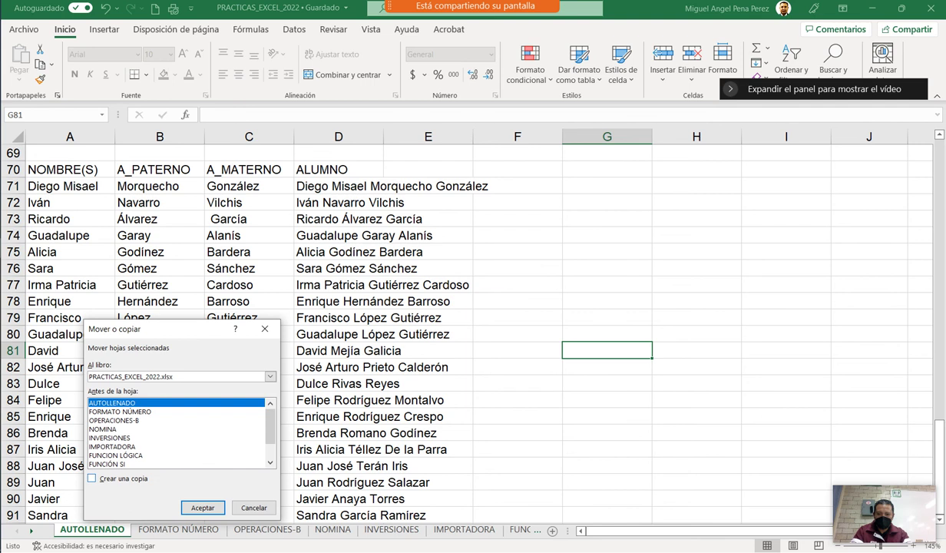
key("alt+c")
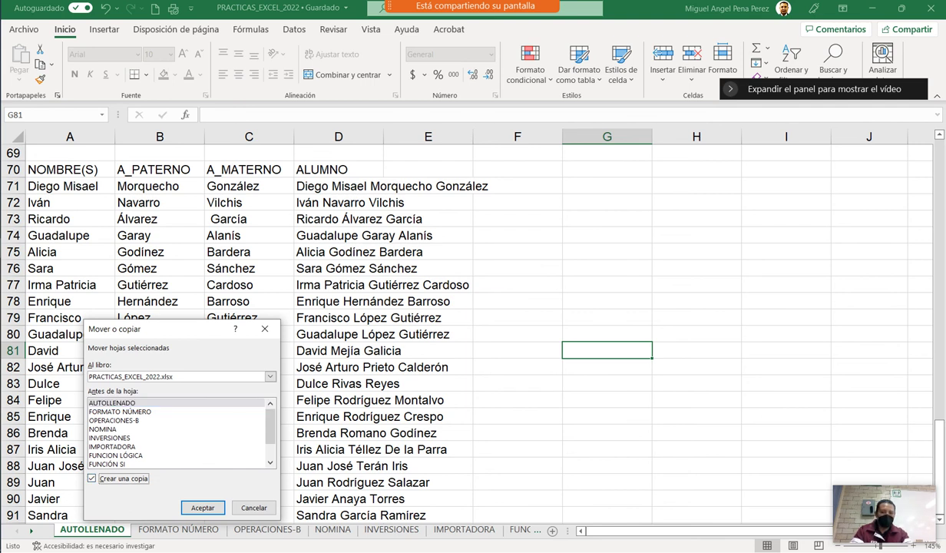
key("shift+Tab")
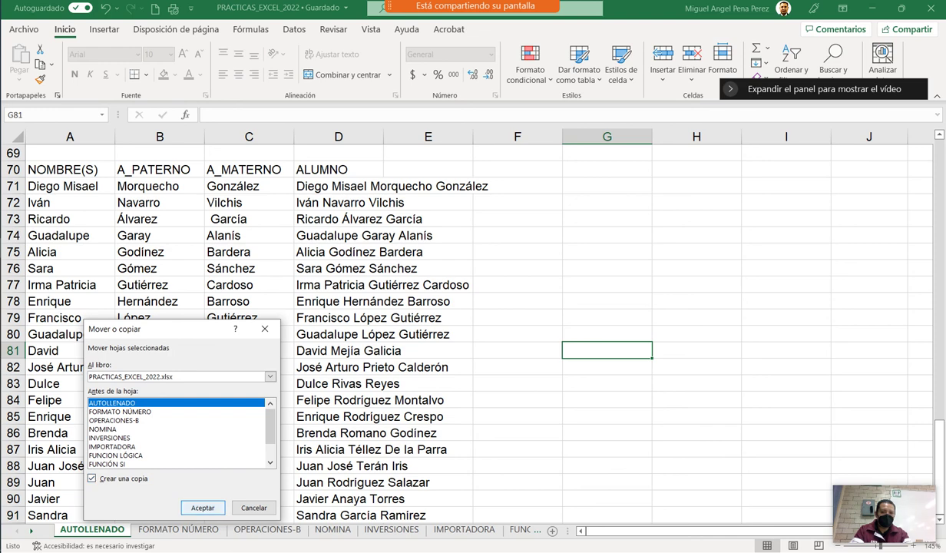
key("Return")
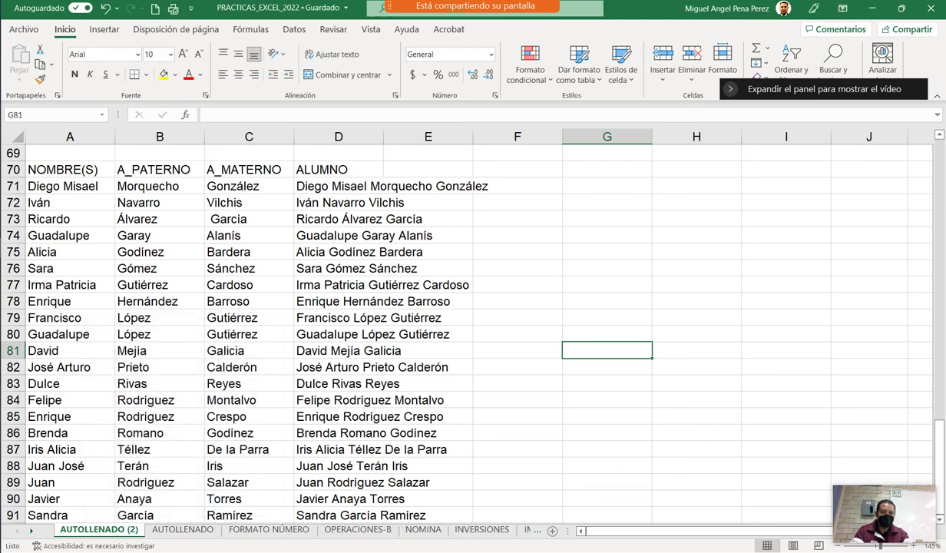
right_click(118, 529)
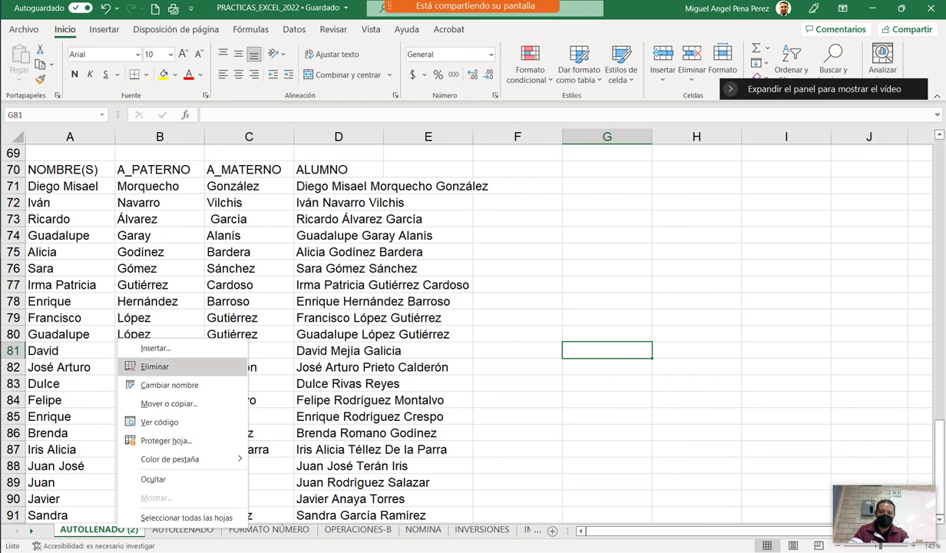
left_click(153, 367)
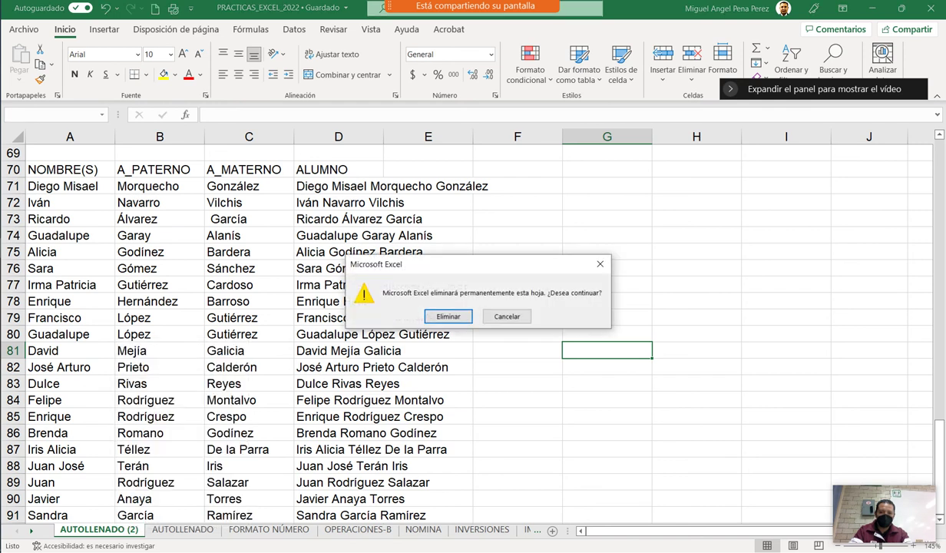
left_click(431, 306)
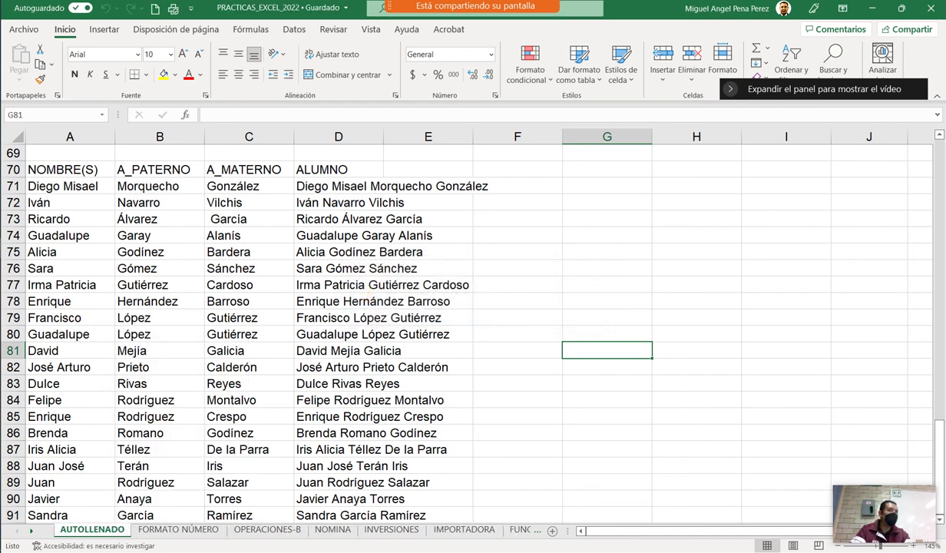